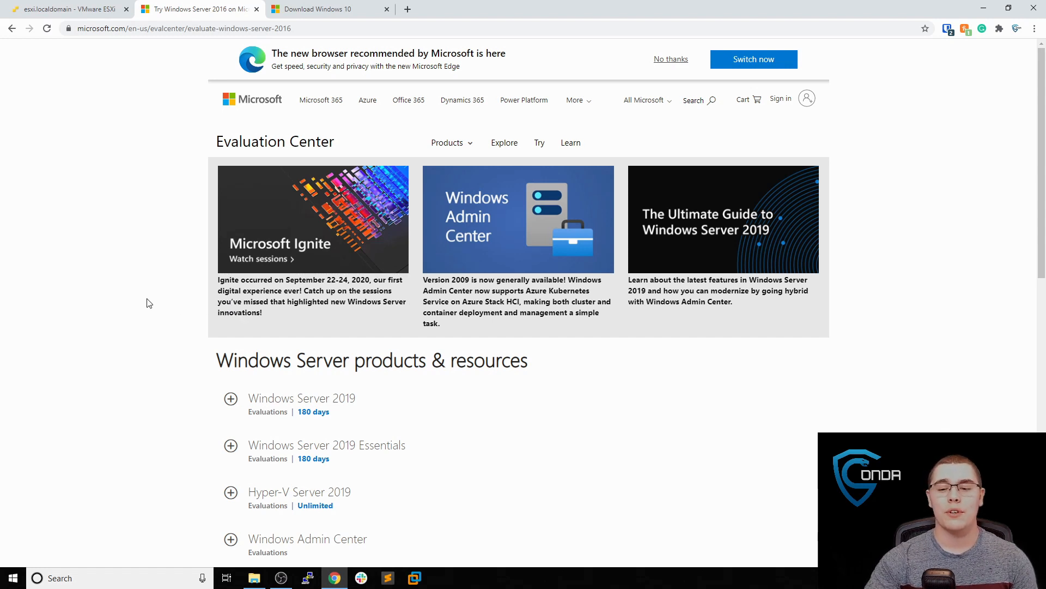
Expand Windows Server 2016, choose the ISO evaluation, and go to the Download Windows 10 page
{"action": "scroll", "coordinate": [146, 305], "scroll_direction": "down", "scroll_amount": 3}
{"action": "scroll", "coordinate": [146, 304], "scroll_direction": "down", "scroll_amount": 1}
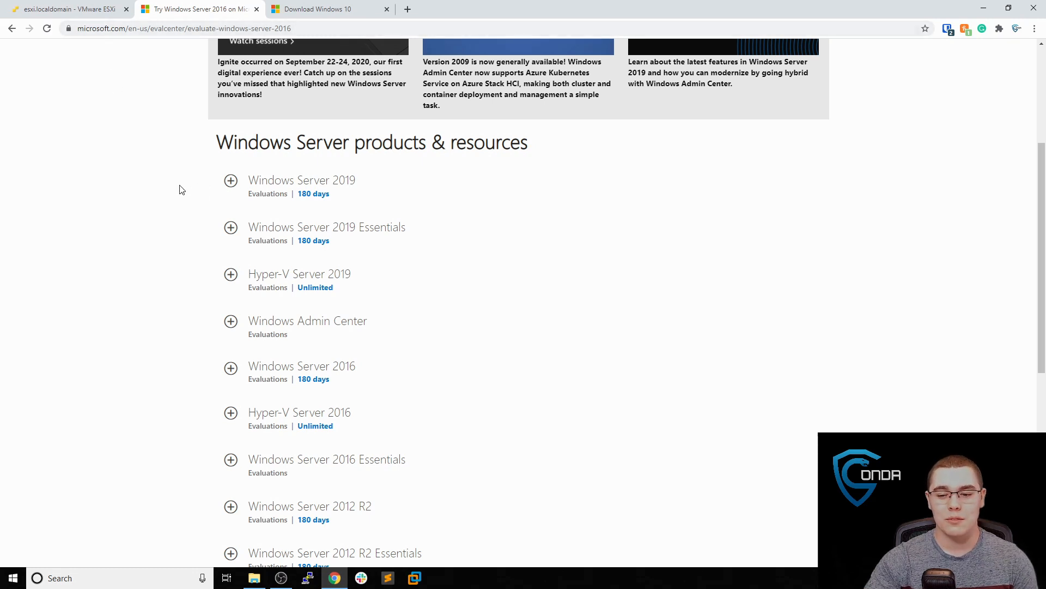
{"action": "scroll", "coordinate": [179, 188], "scroll_direction": "down", "scroll_amount": 2}
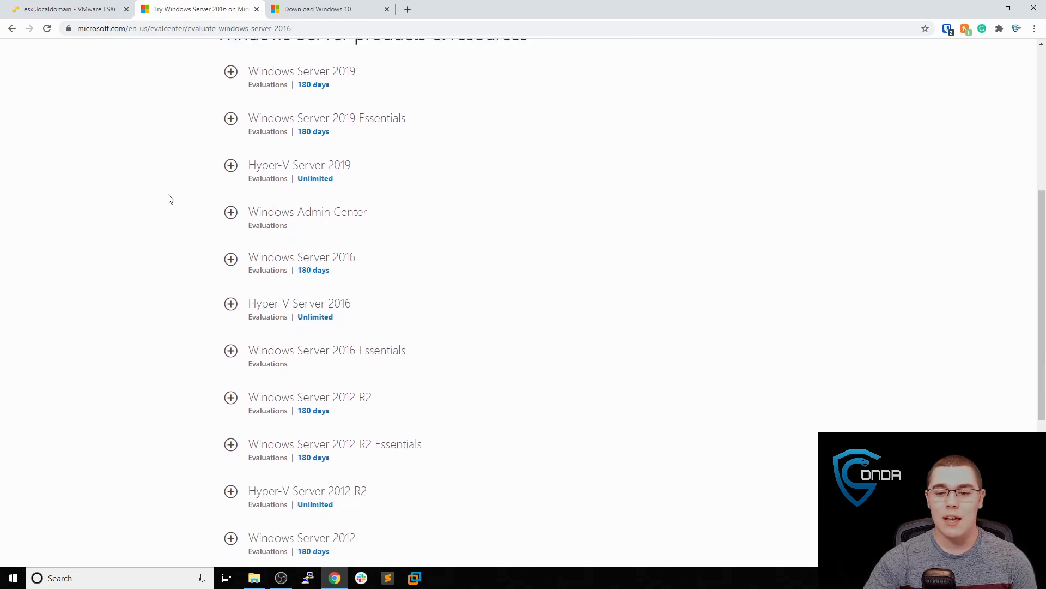
{"action": "left_click", "coordinate": [231, 261]}
{"action": "left_click", "coordinate": [291, 355]}
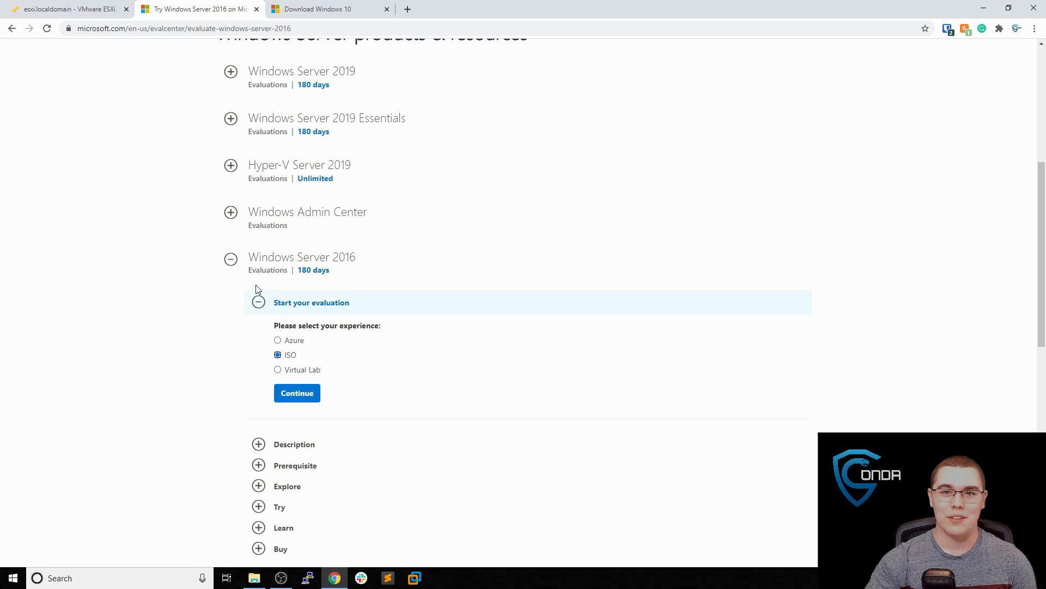
{"action": "left_click", "coordinate": [347, 12]}
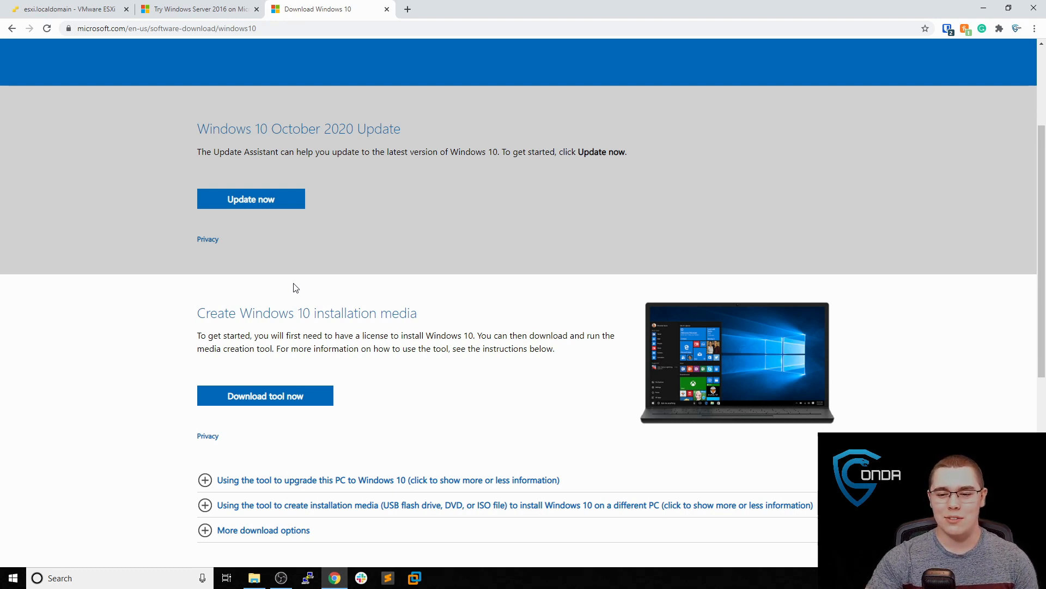
Open Chrome DevTools on the page and show the Network conditions panel
{"action": "right_click", "coordinate": [292, 283]}
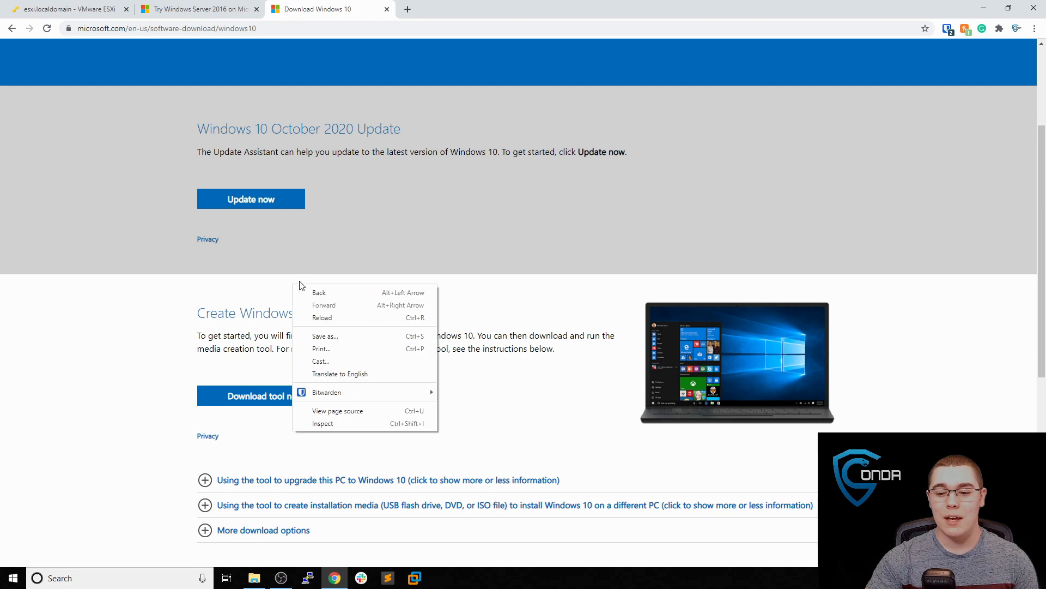
{"action": "left_click", "coordinate": [345, 422]}
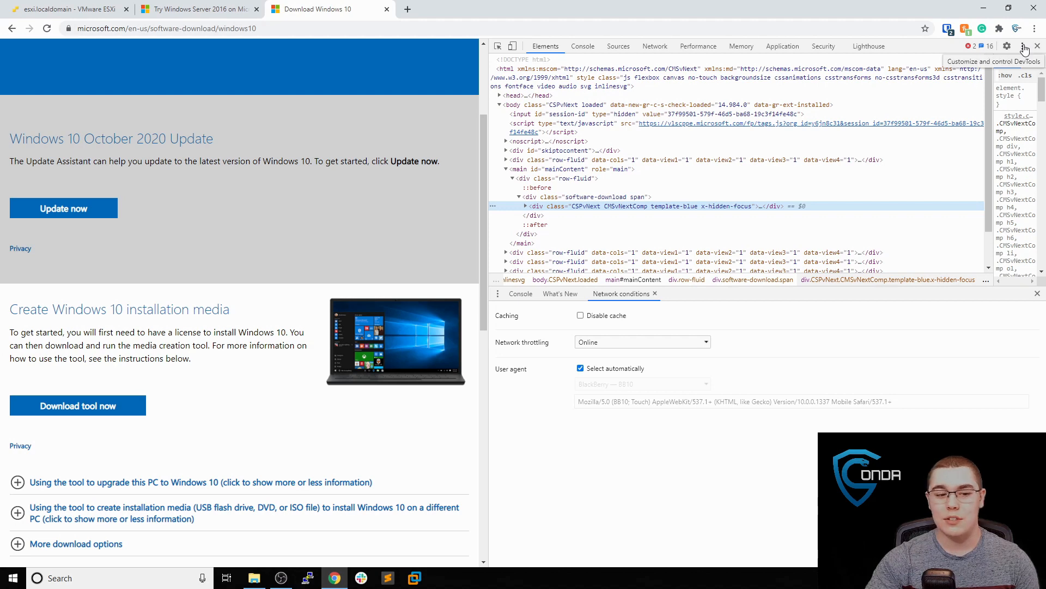
{"action": "left_click", "coordinate": [1023, 48]}
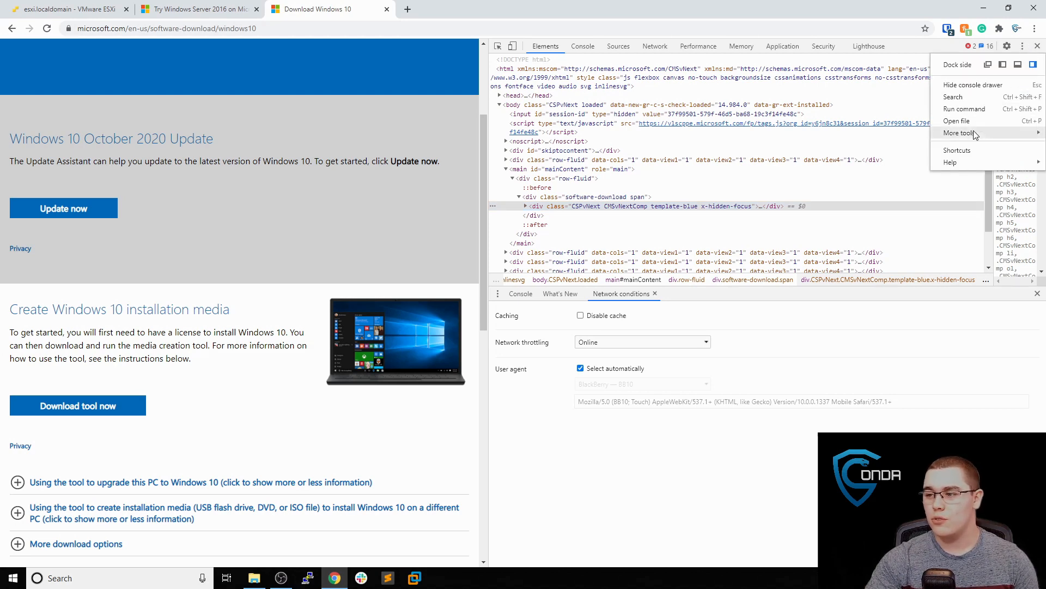
{"action": "mouse_move", "coordinate": [973, 134]}
{"action": "left_click", "coordinate": [872, 216]}
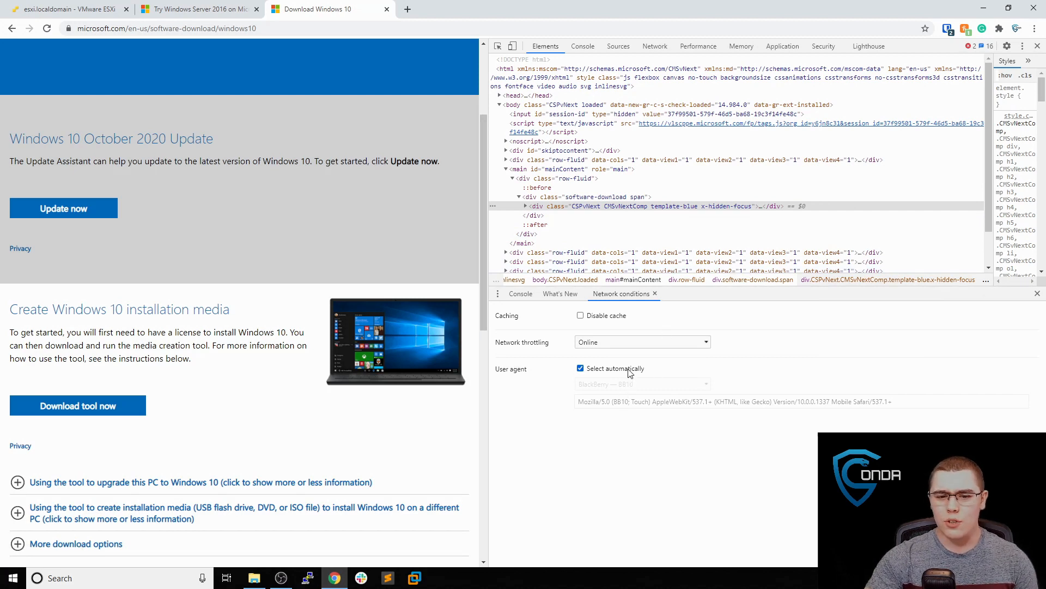
Turn off the automatic user agent and use BlackBerry — PlayBook 2.1 instead
{"action": "left_click", "coordinate": [631, 373]}
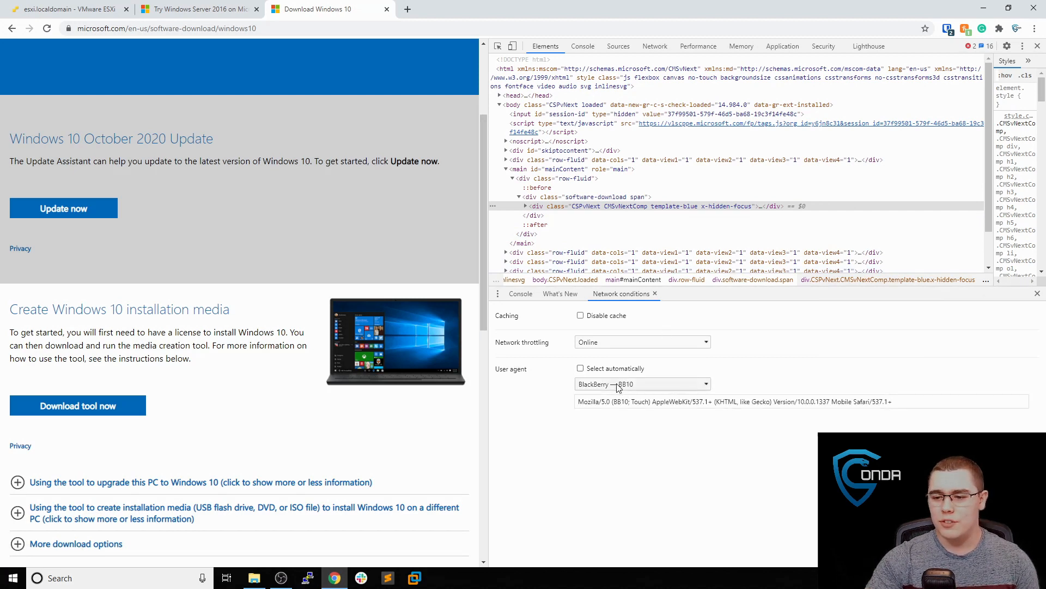
{"action": "left_click", "coordinate": [617, 385]}
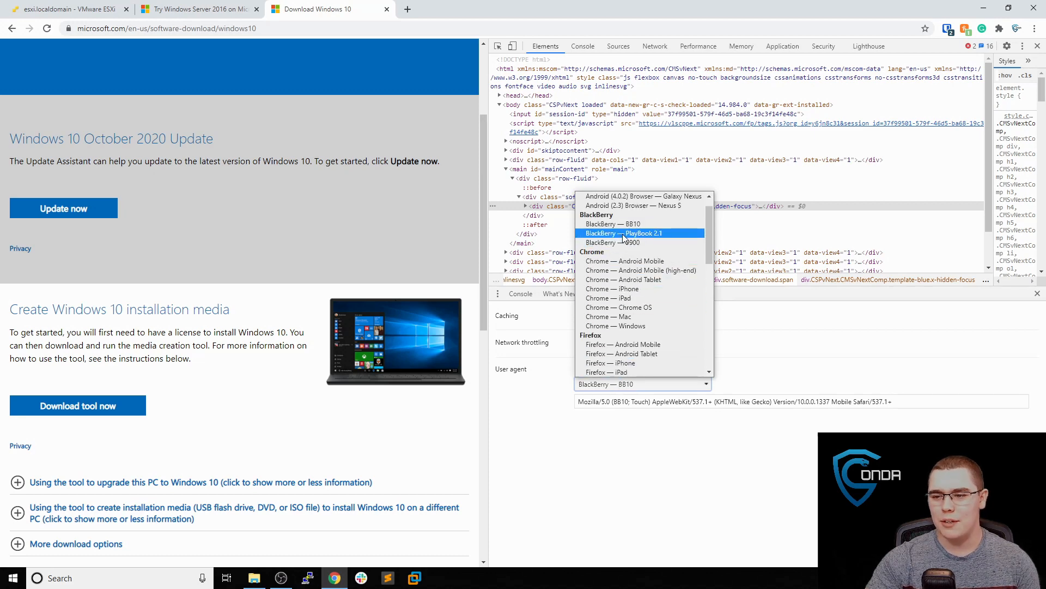
{"action": "left_click", "coordinate": [624, 234]}
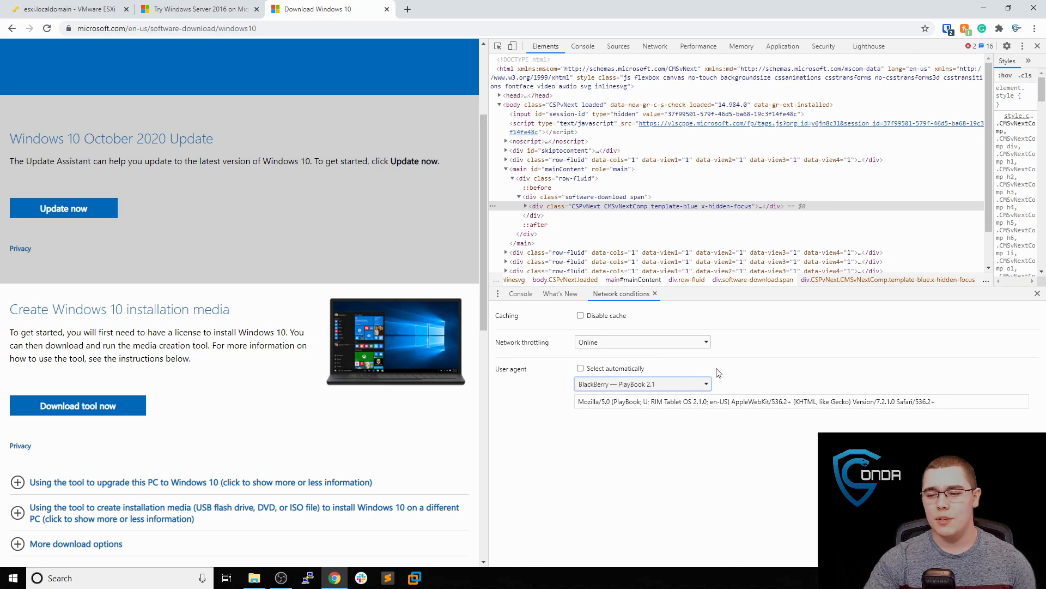
{"action": "left_click", "coordinate": [285, 241]}
Reload the download page with the new user agent and confirm the Windows 10 edition
{"action": "key", "text": "F5"}
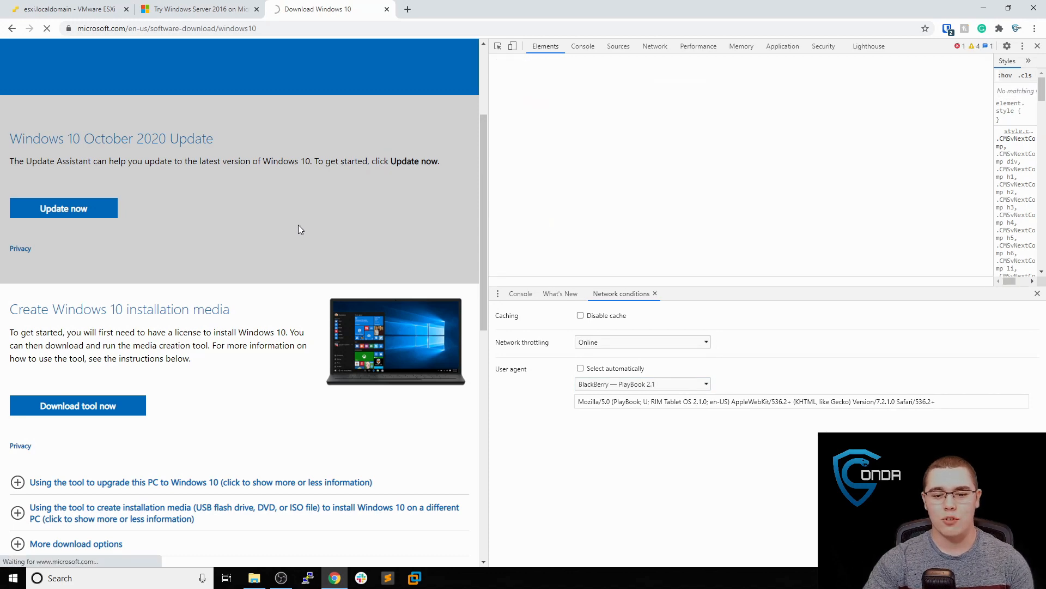
{"action": "scroll", "coordinate": [278, 229], "scroll_direction": "down", "scroll_amount": 3}
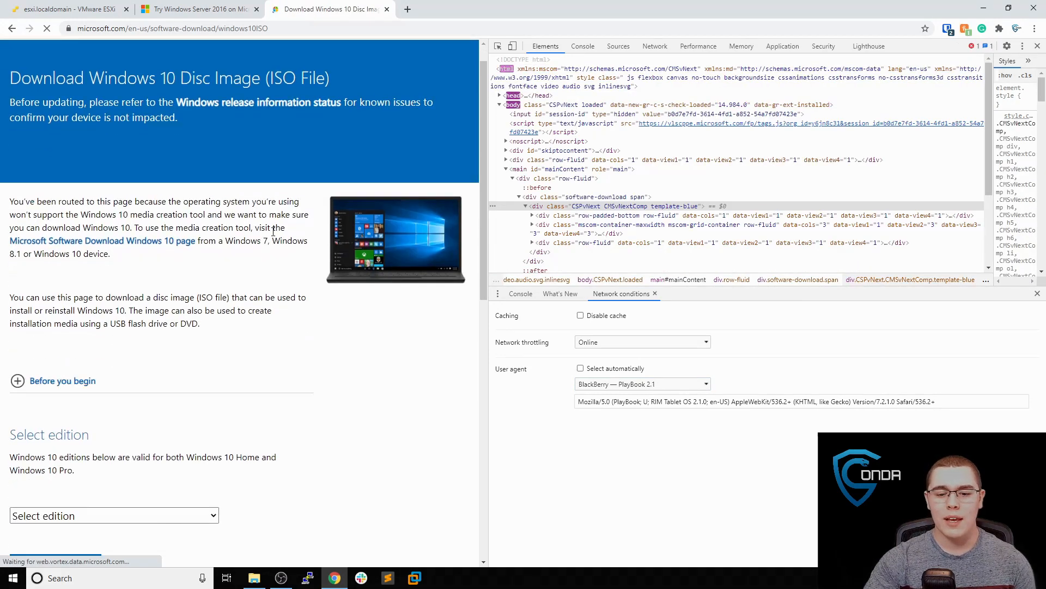
{"action": "left_click", "coordinate": [136, 327]}
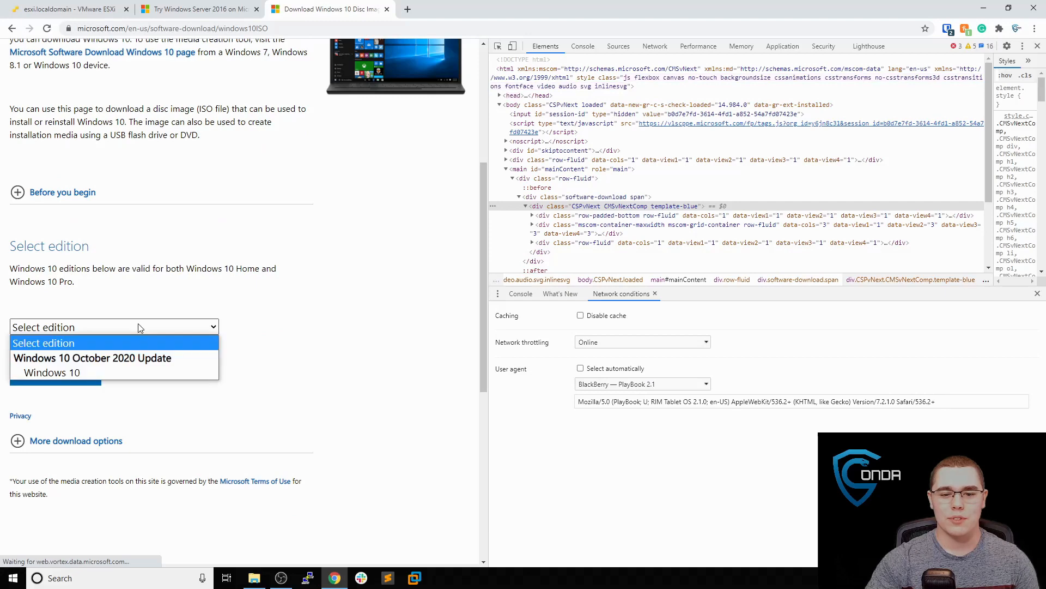
{"action": "left_click", "coordinate": [116, 372]}
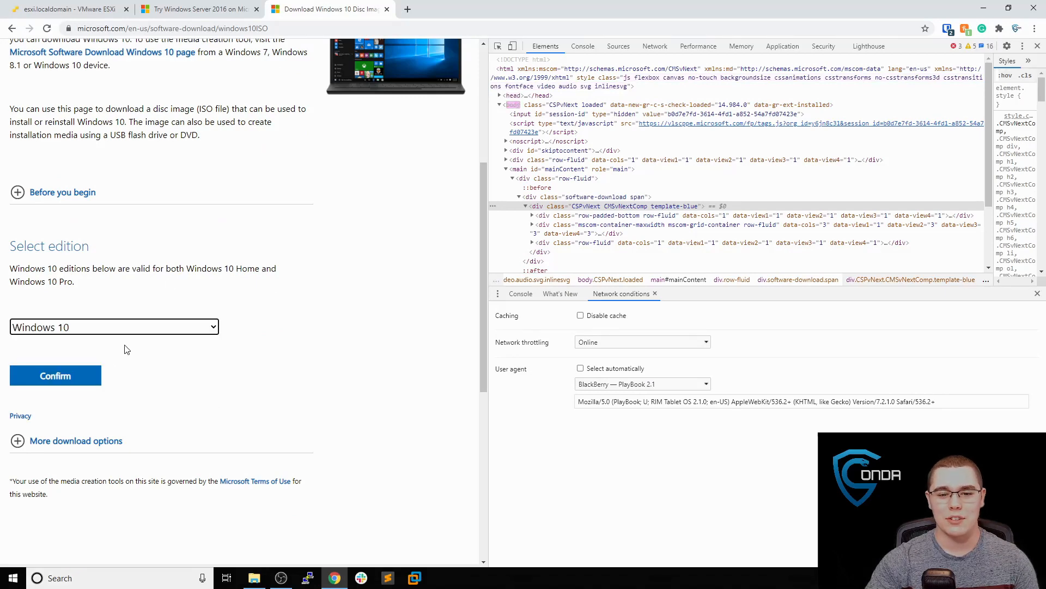
{"action": "scroll", "coordinate": [87, 335], "scroll_direction": "down", "scroll_amount": 1}
{"action": "left_click", "coordinate": [85, 325]}
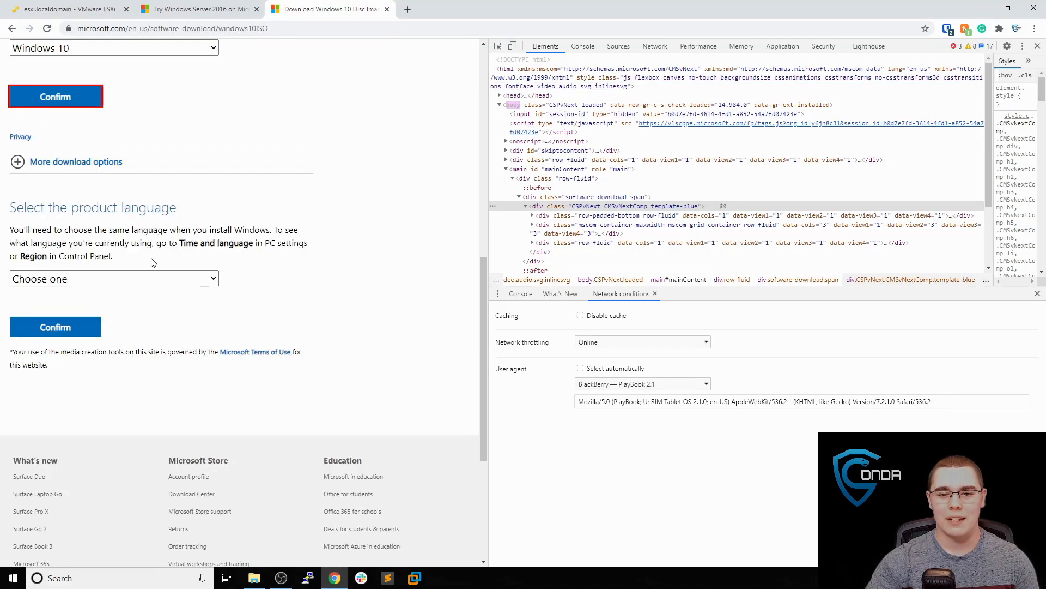
Leave the product language unchosen and switch to the ESXi new VM wizard
{"action": "left_click", "coordinate": [97, 279]}
{"action": "left_click", "coordinate": [210, 275]}
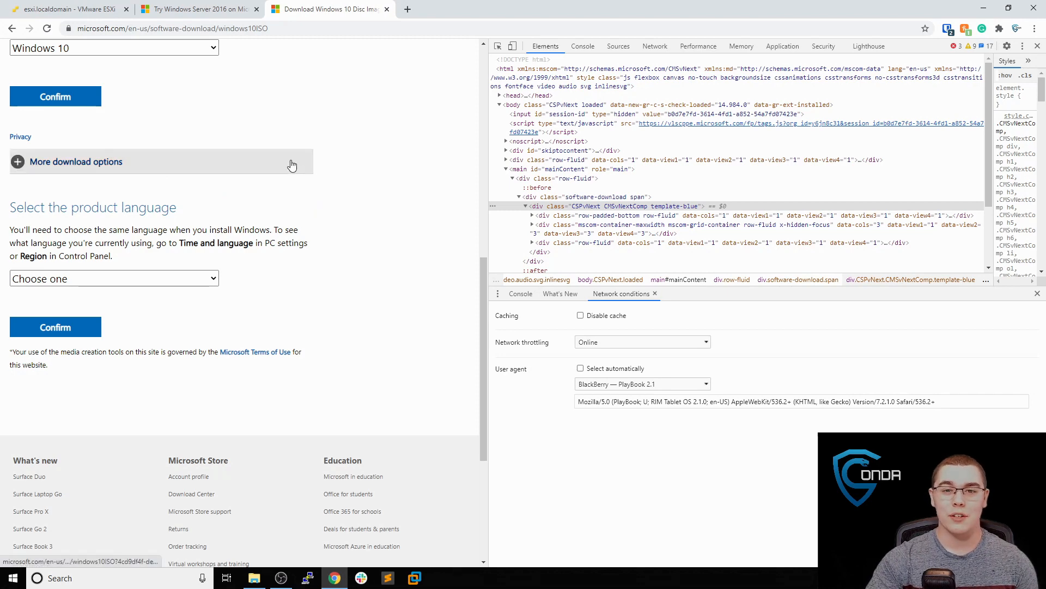
{"action": "left_click", "coordinate": [71, 9]}
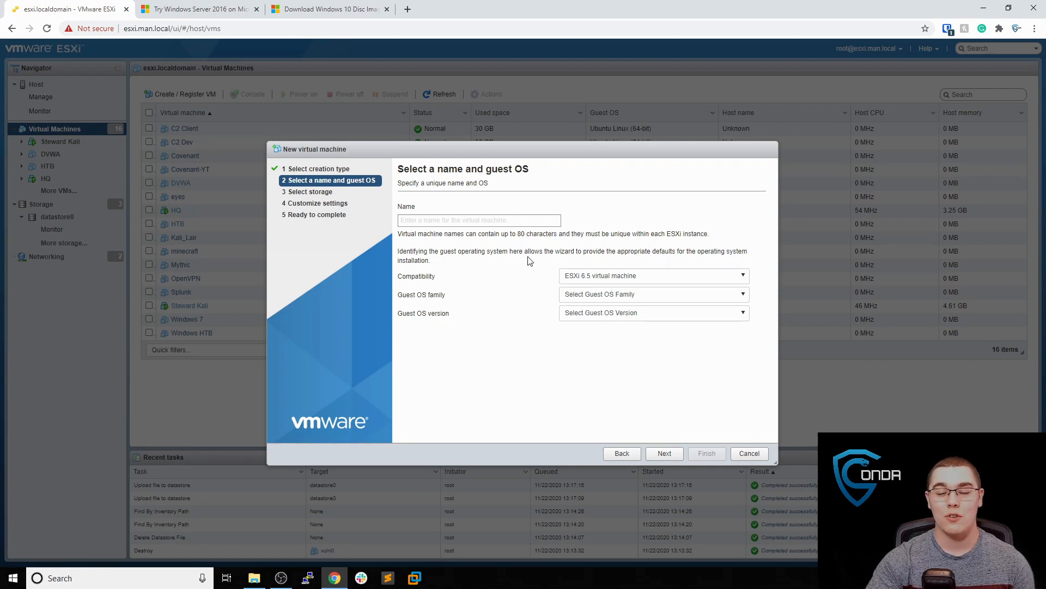
Name the VM 'Windows 2016', set guest OS to Windows Server 2016 (64-bit), and continue
{"action": "left_click", "coordinate": [531, 220]}
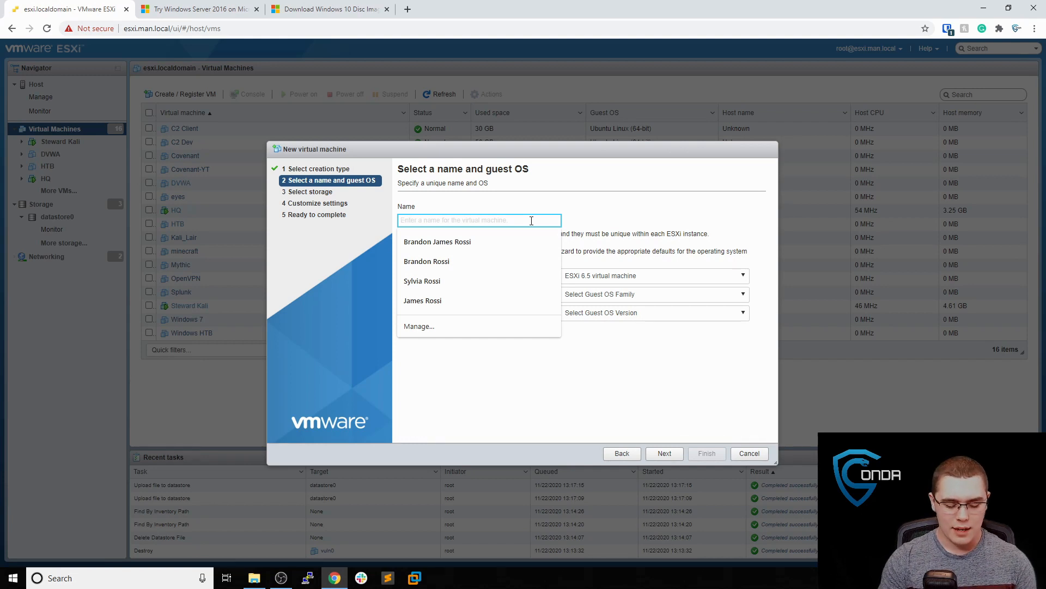
{"action": "type", "text": "Windows "}
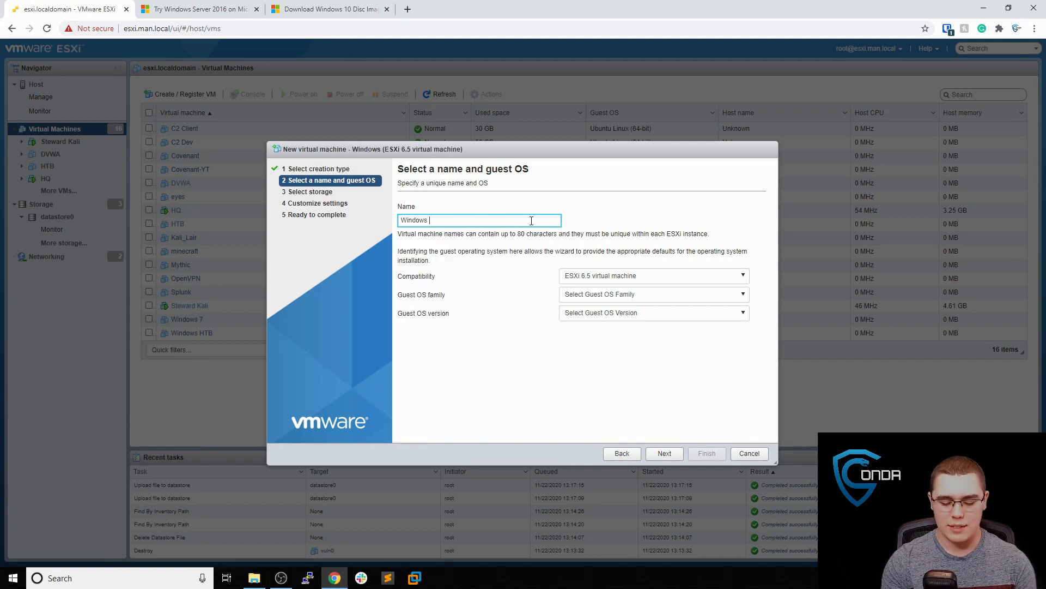
{"action": "type", "text": "2016"}
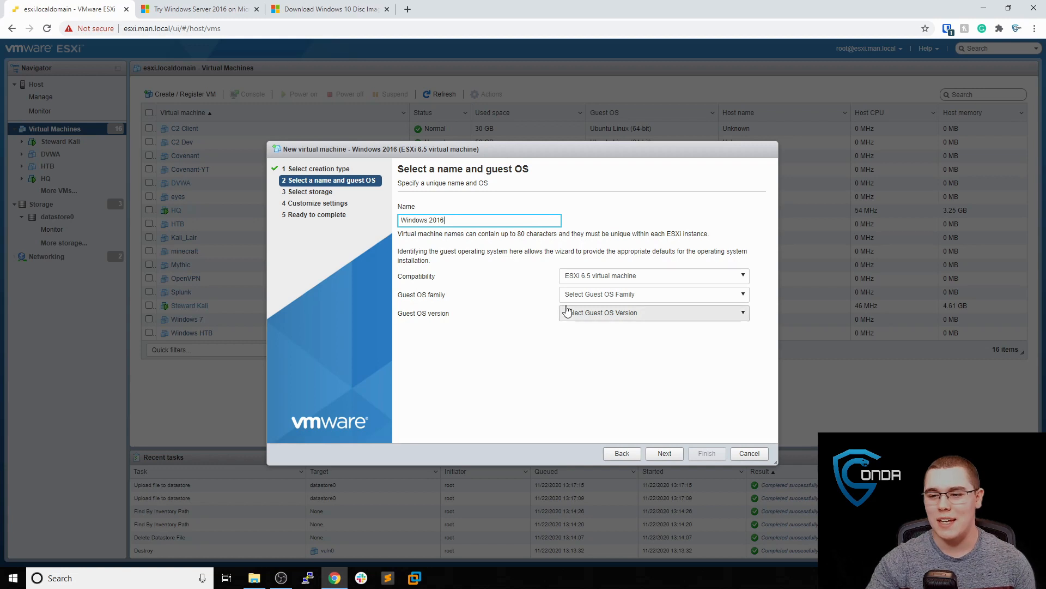
{"action": "left_click", "coordinate": [567, 302]}
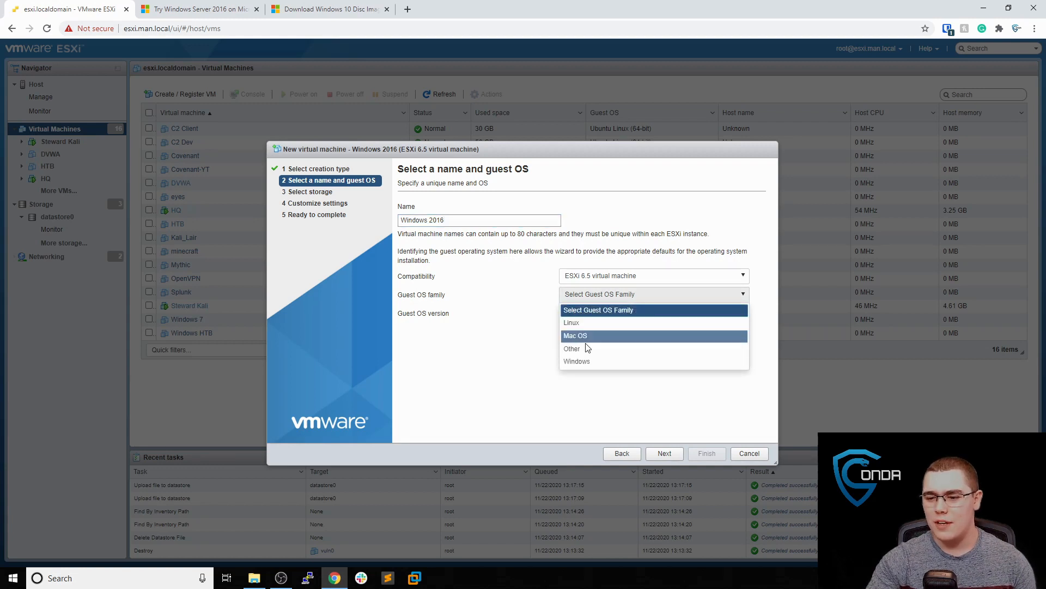
{"action": "left_click", "coordinate": [587, 362]}
{"action": "left_click", "coordinate": [603, 315]}
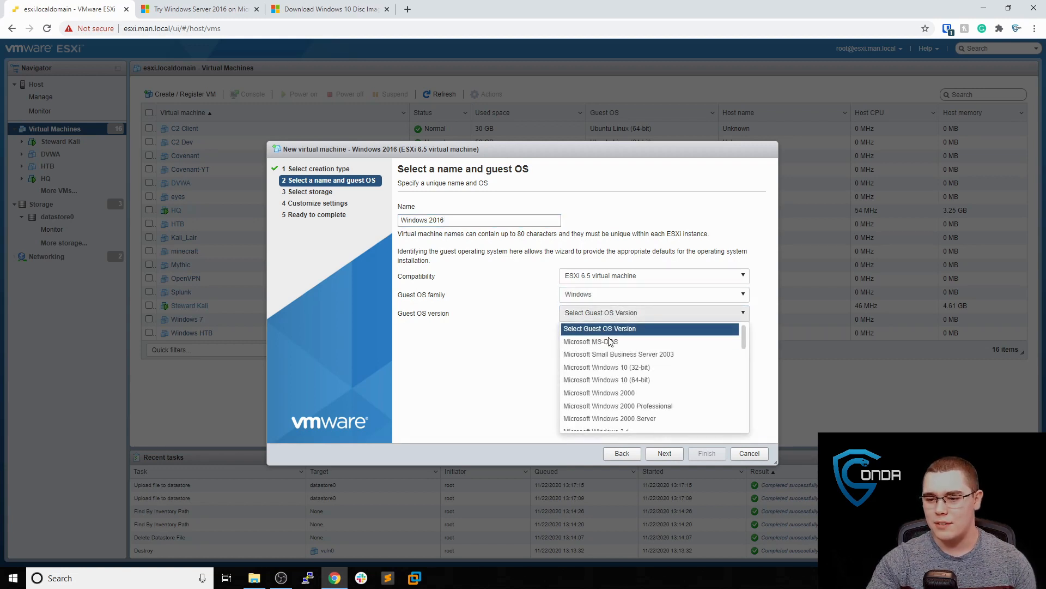
{"action": "scroll", "coordinate": [627, 349], "scroll_direction": "down", "scroll_amount": 5}
{"action": "scroll", "coordinate": [643, 351], "scroll_direction": "down", "scroll_amount": 5}
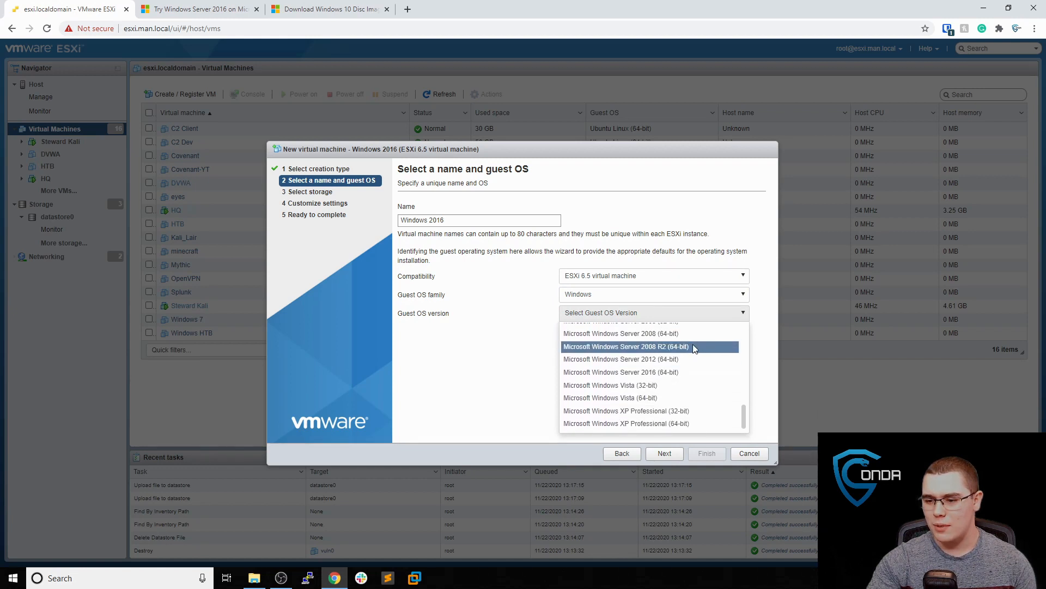
{"action": "left_click", "coordinate": [686, 372]}
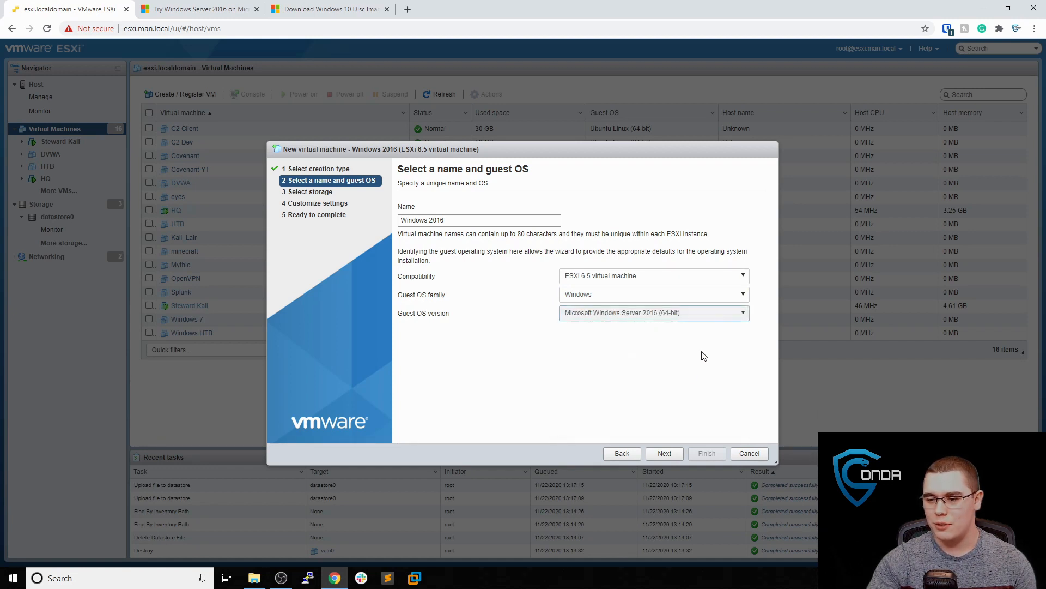
{"action": "left_click", "coordinate": [665, 453]}
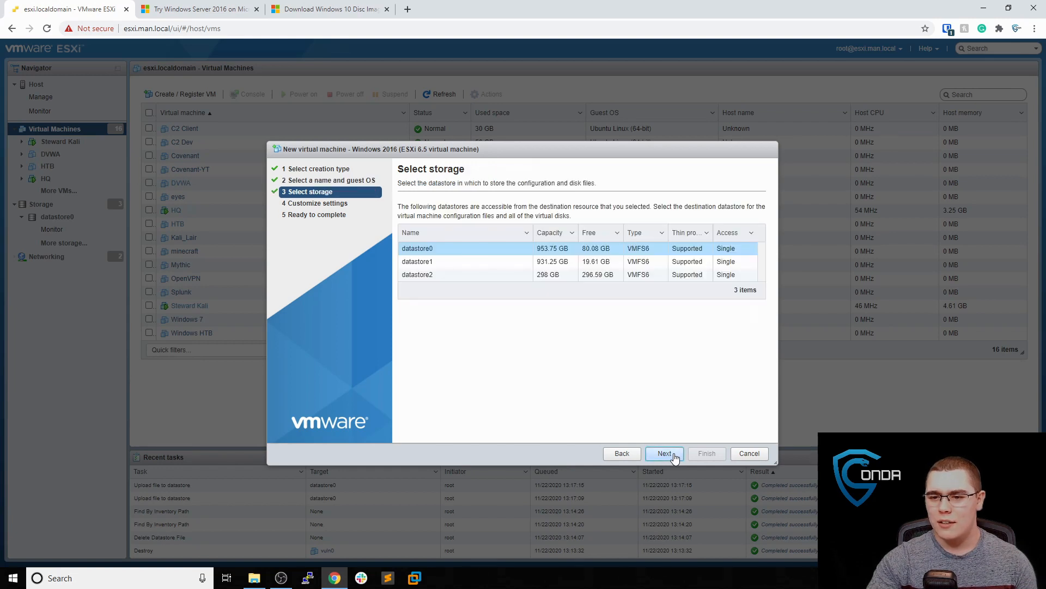
Keep datastore0 for storage and enlarge the hard disk to 60 GB
{"action": "left_click", "coordinate": [663, 454]}
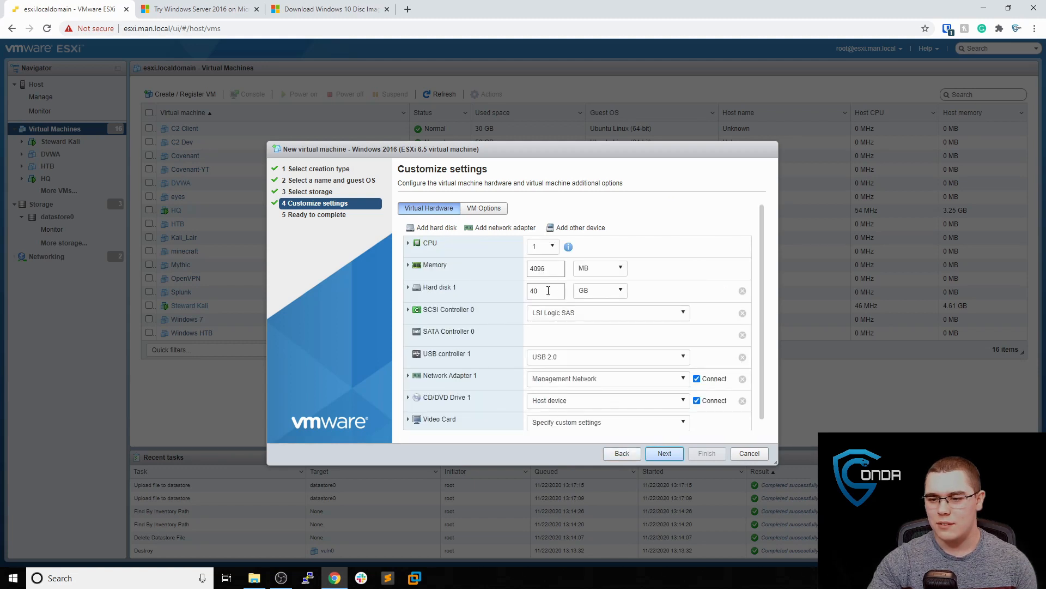
{"action": "left_click", "coordinate": [544, 292]}
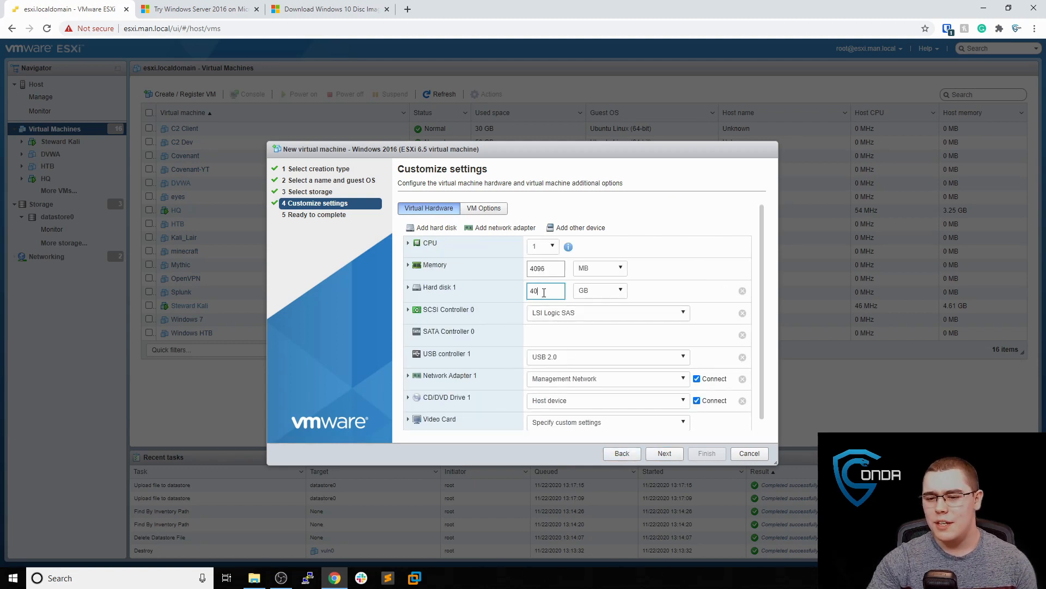
{"action": "left_click_drag", "start_coordinate": [545, 293], "coordinate": [531, 294]}
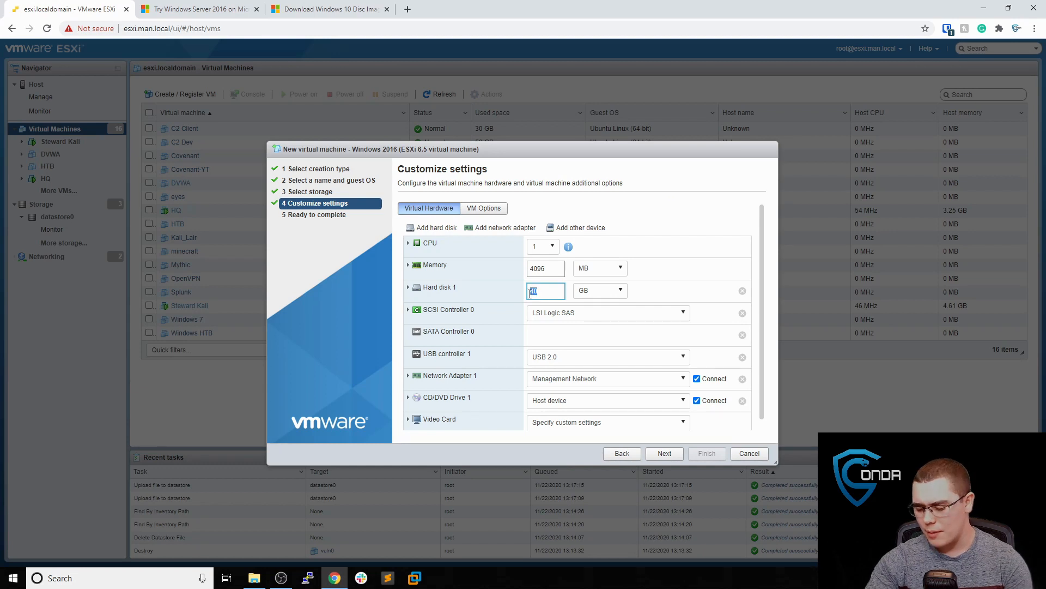
{"action": "type", "text": "60"}
{"action": "left_click", "coordinate": [656, 291]}
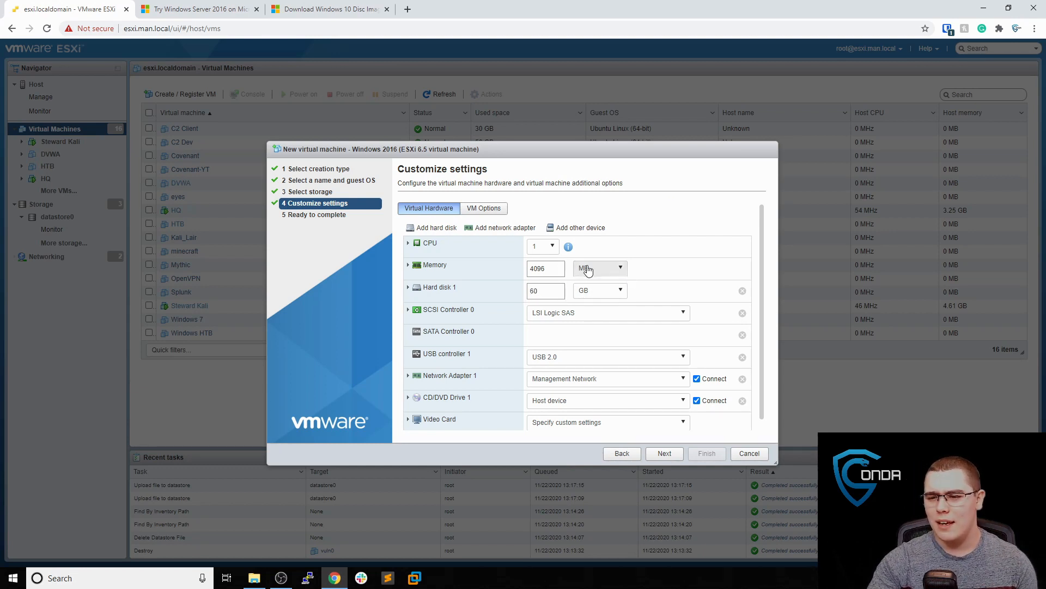
Give the VM 2 CPUs and 8 GB of memory
{"action": "left_click", "coordinate": [587, 271]}
{"action": "left_click", "coordinate": [583, 299]}
{"action": "double_click", "coordinate": [556, 275]}
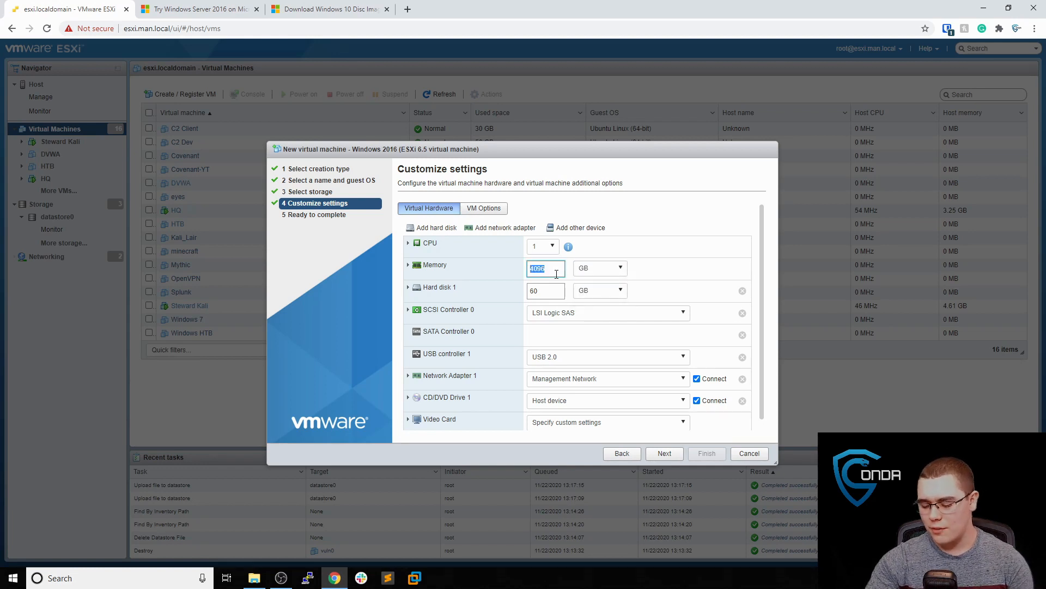
{"action": "type", "text": "6"}
{"action": "left_click", "coordinate": [656, 275]}
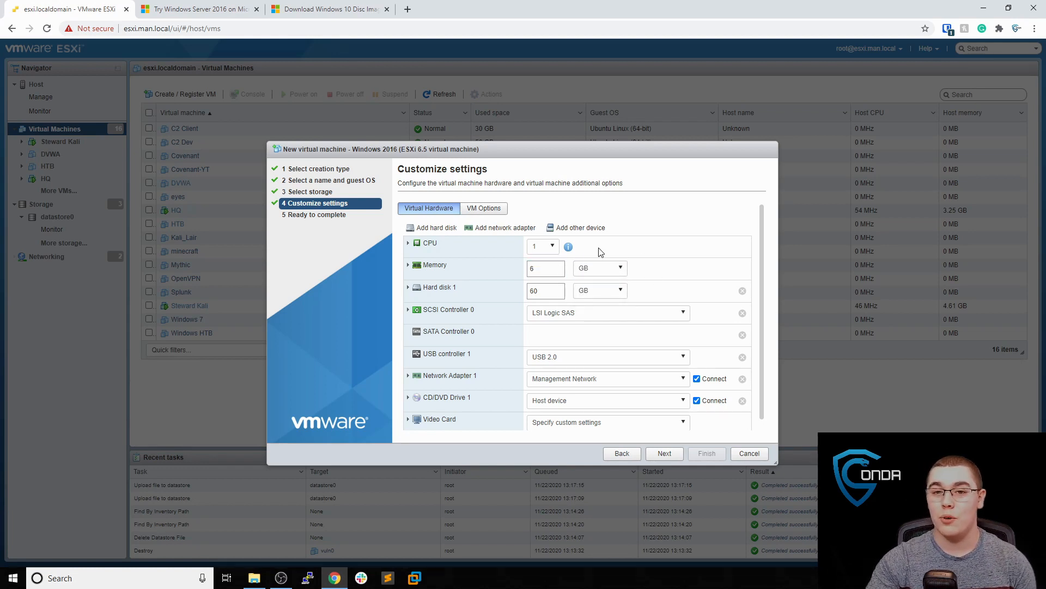
{"action": "left_click", "coordinate": [548, 246]}
{"action": "left_click", "coordinate": [547, 273]}
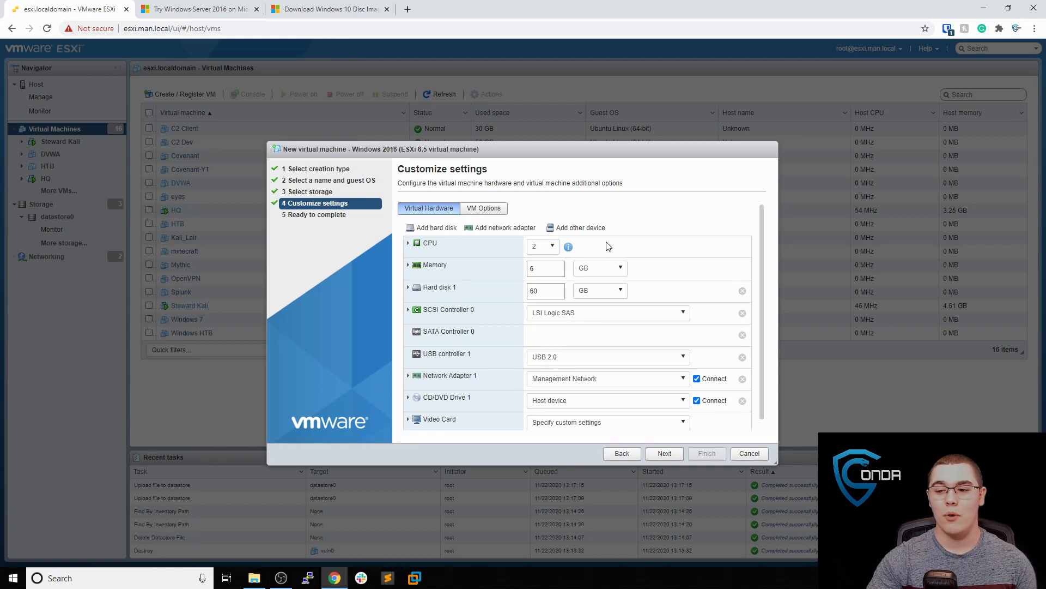
{"action": "left_click_drag", "start_coordinate": [558, 269], "coordinate": [496, 271]}
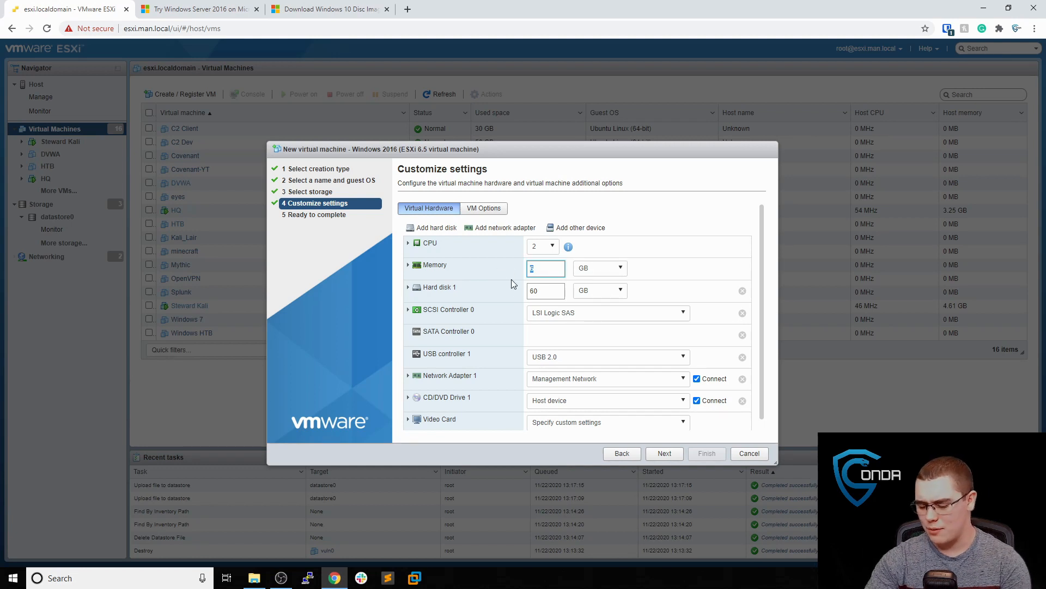
{"action": "type", "text": "8"}
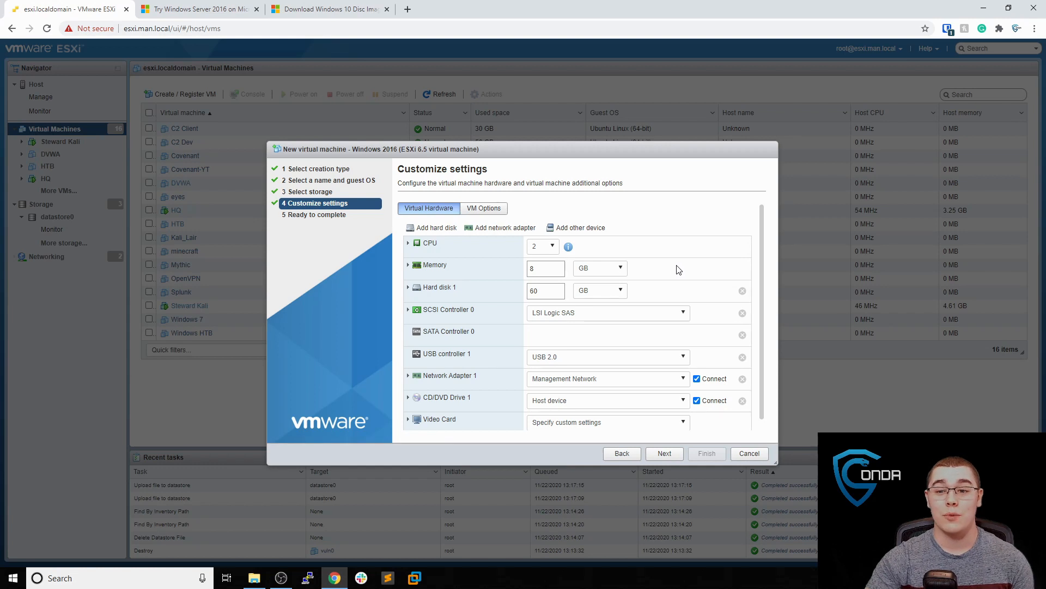
Connect the network adapter to VM Network and set the CD/DVD to a datastore ISO file
{"action": "scroll", "coordinate": [679, 281], "scroll_direction": "down", "scroll_amount": 1}
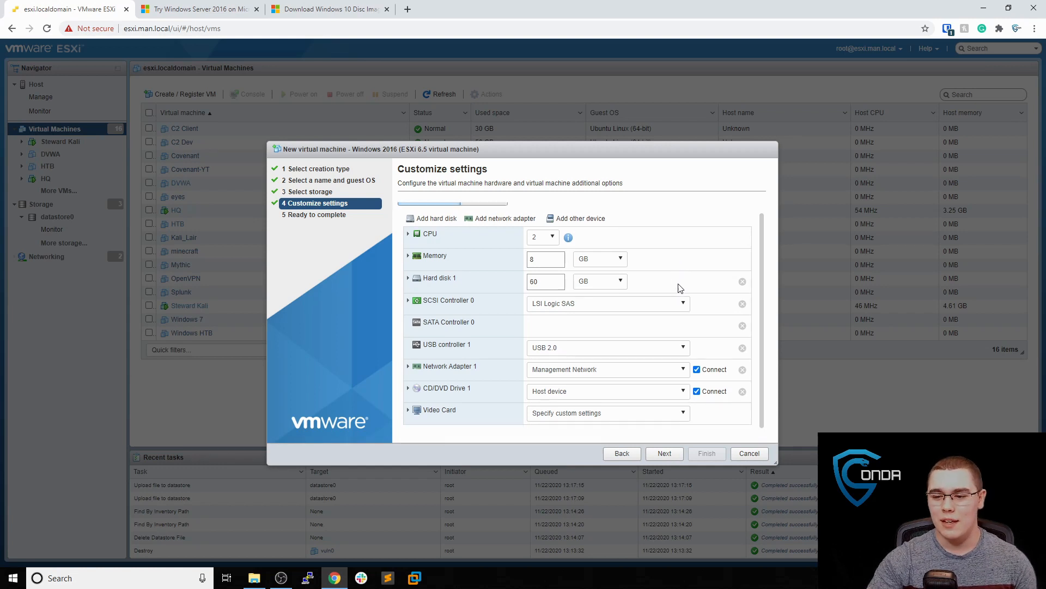
{"action": "left_click", "coordinate": [614, 371]}
{"action": "left_click", "coordinate": [597, 396]}
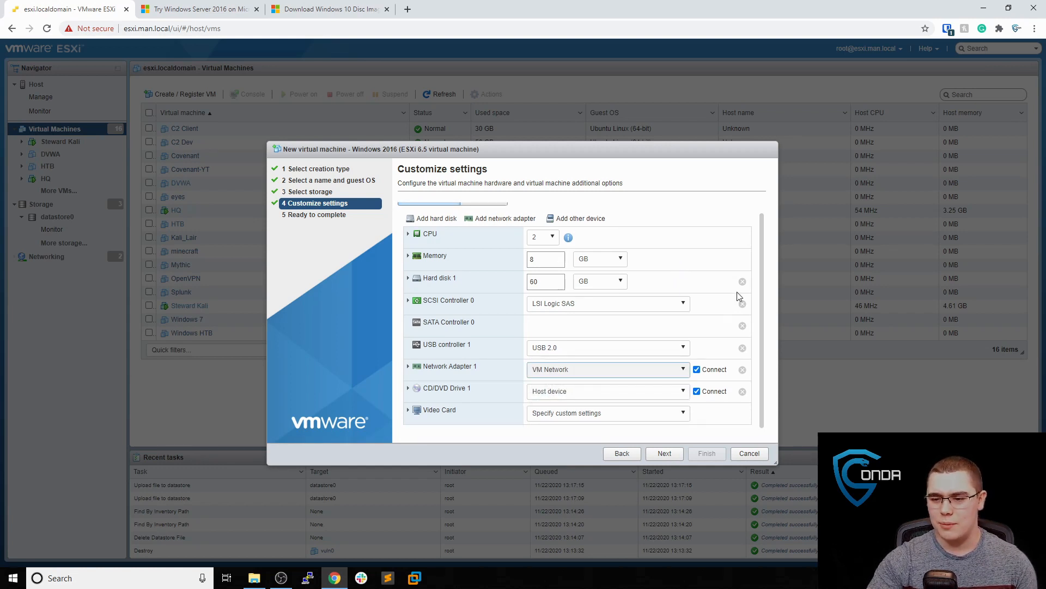
{"action": "scroll", "coordinate": [698, 305], "scroll_direction": "up", "scroll_amount": 1}
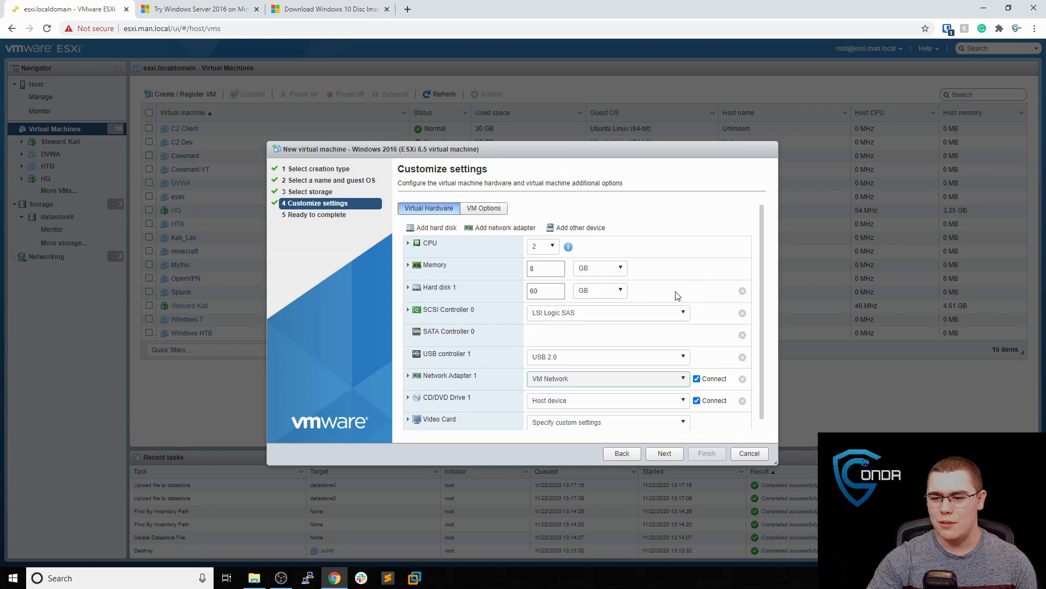
{"action": "scroll", "coordinate": [677, 297], "scroll_direction": "down", "scroll_amount": 1}
{"action": "left_click", "coordinate": [602, 391]}
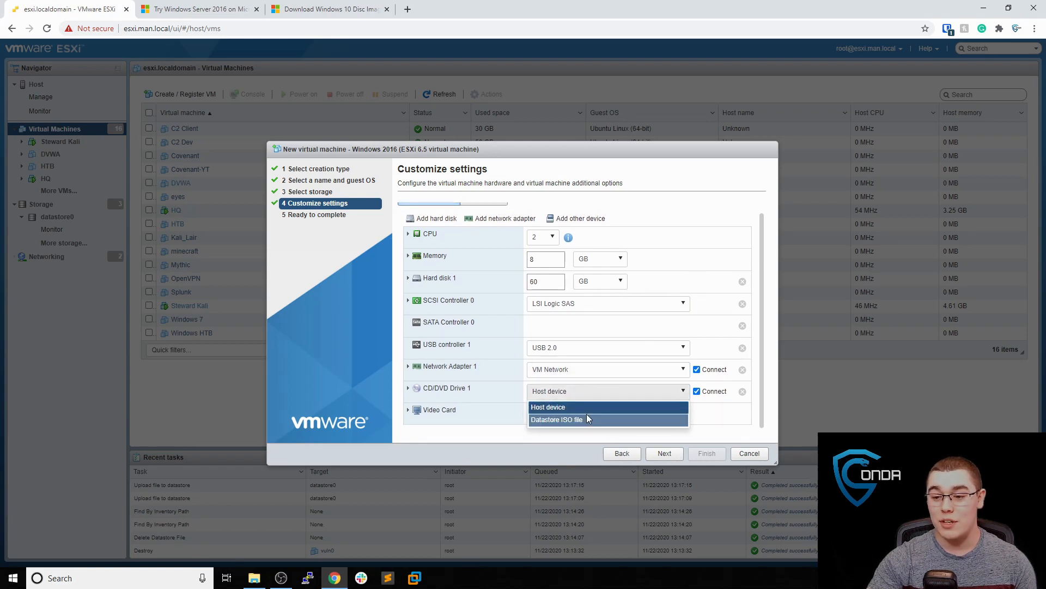
{"action": "left_click", "coordinate": [591, 421]}
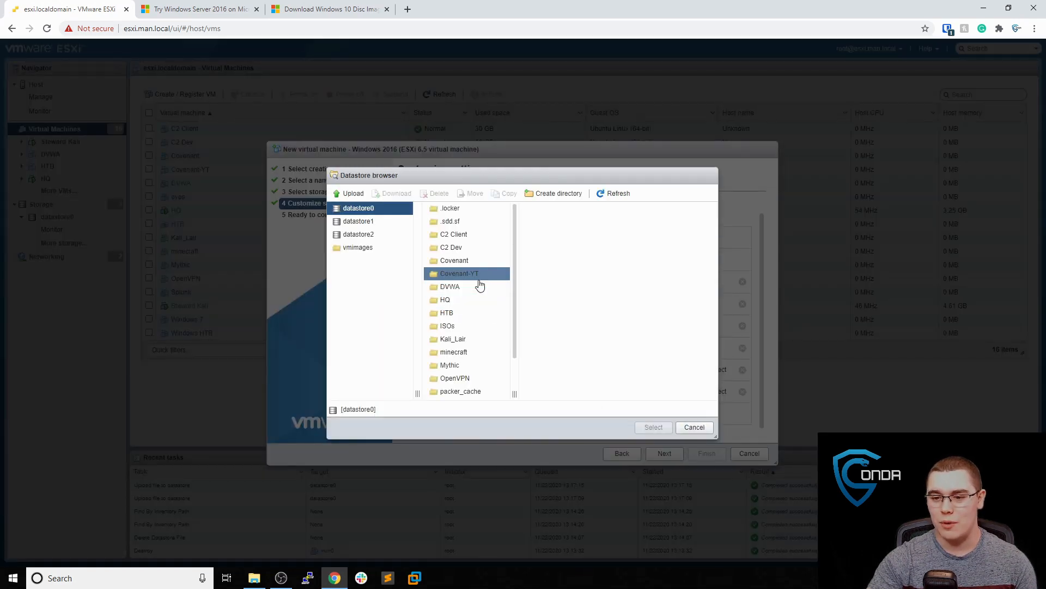
Attach the Windows_Server_2016 ISO from datastore0's ISOs folder and finish creating the VM
{"action": "left_click", "coordinate": [460, 327]}
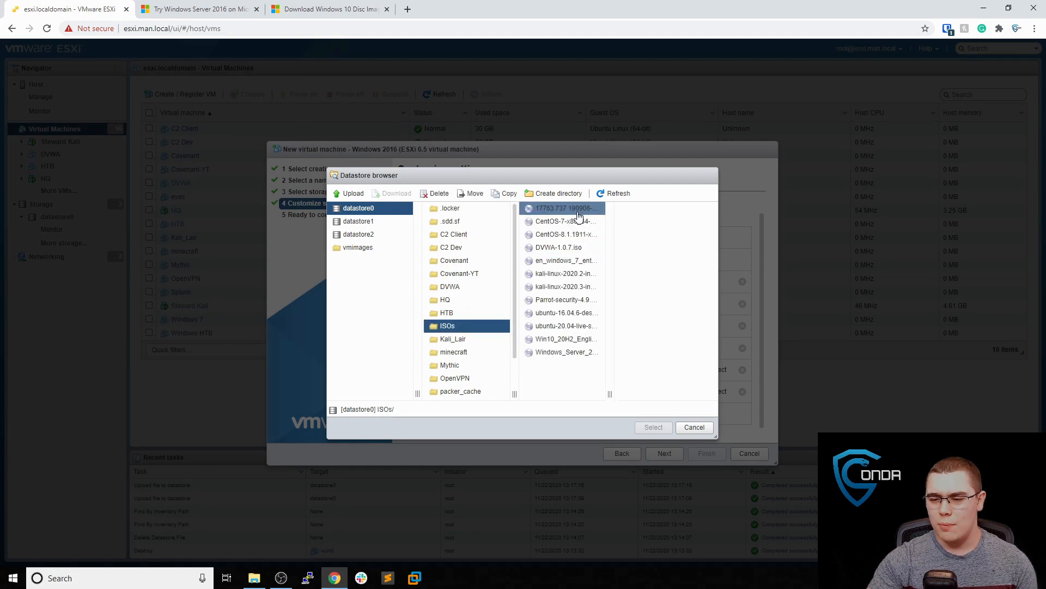
{"action": "left_click", "coordinate": [588, 352]}
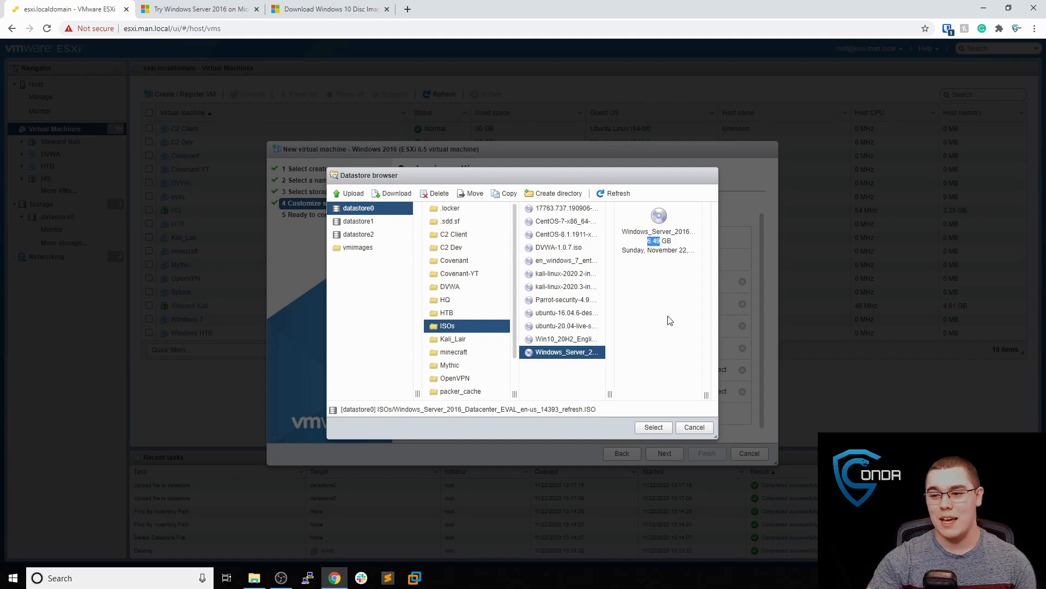
{"action": "left_click", "coordinate": [653, 427]}
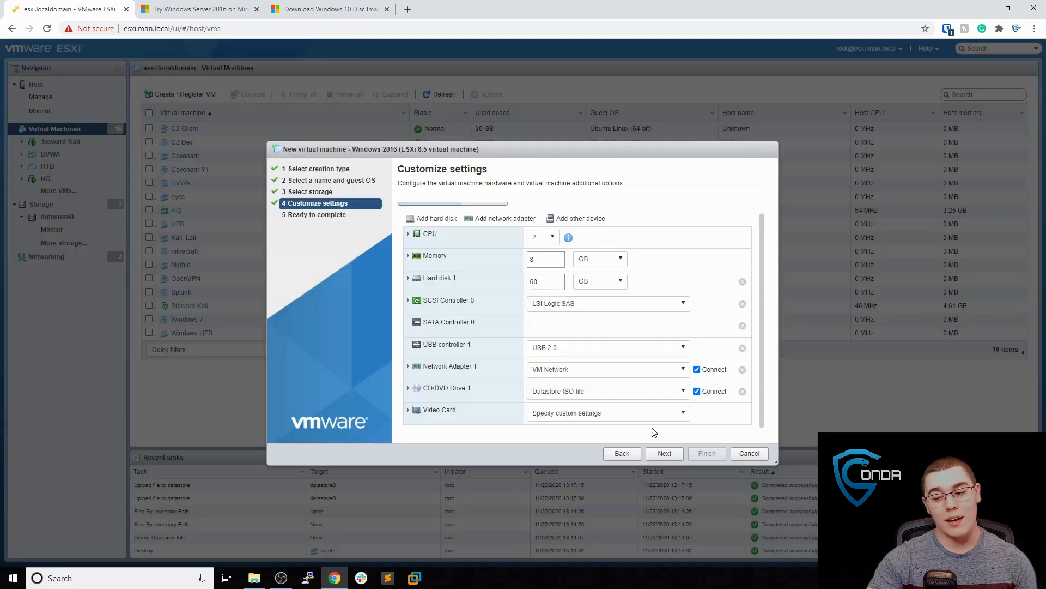
{"action": "left_click", "coordinate": [675, 456]}
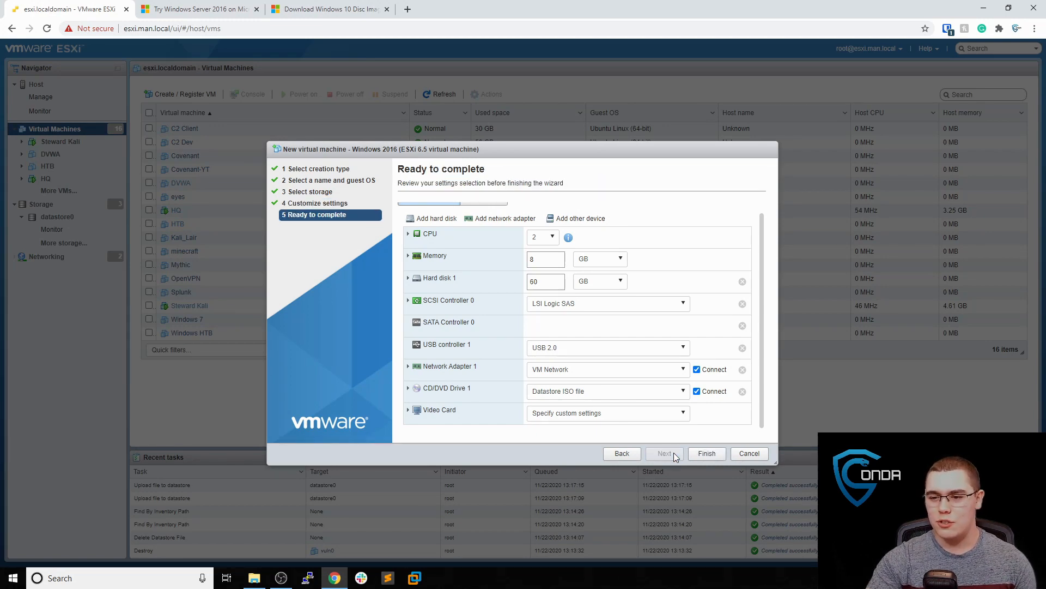
{"action": "left_click", "coordinate": [704, 454]}
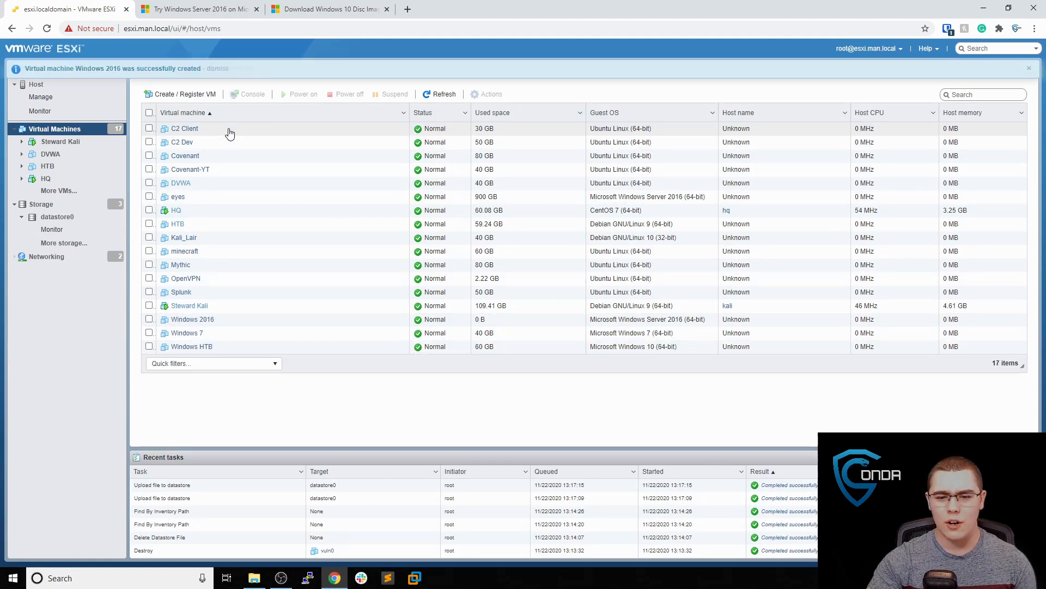
Power on the Windows 2016 VM and launch its remote console in VMware Workstation
{"action": "left_click", "coordinate": [209, 319]}
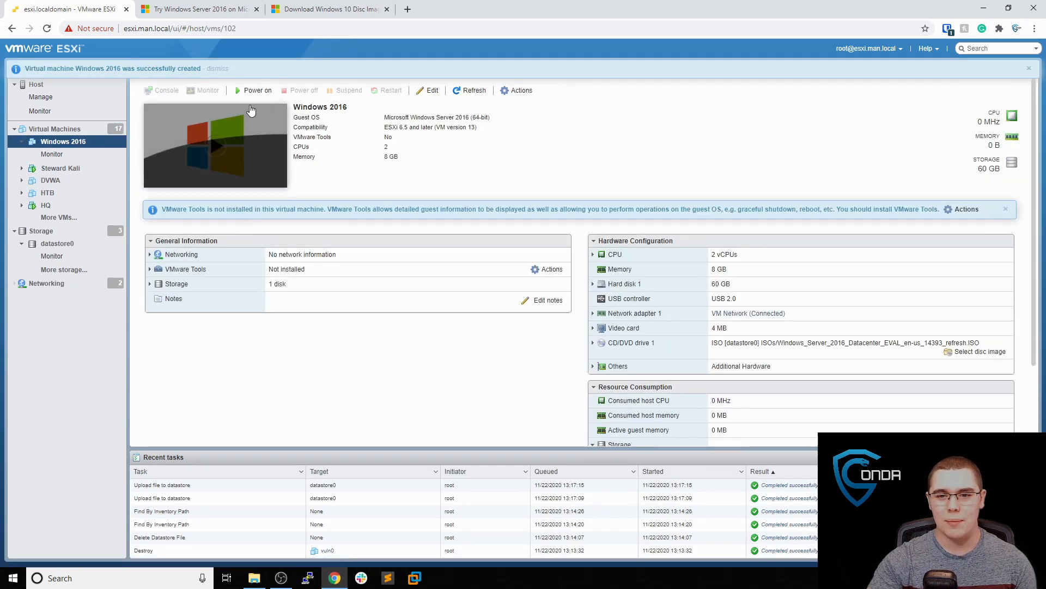
{"action": "left_click", "coordinate": [260, 89]}
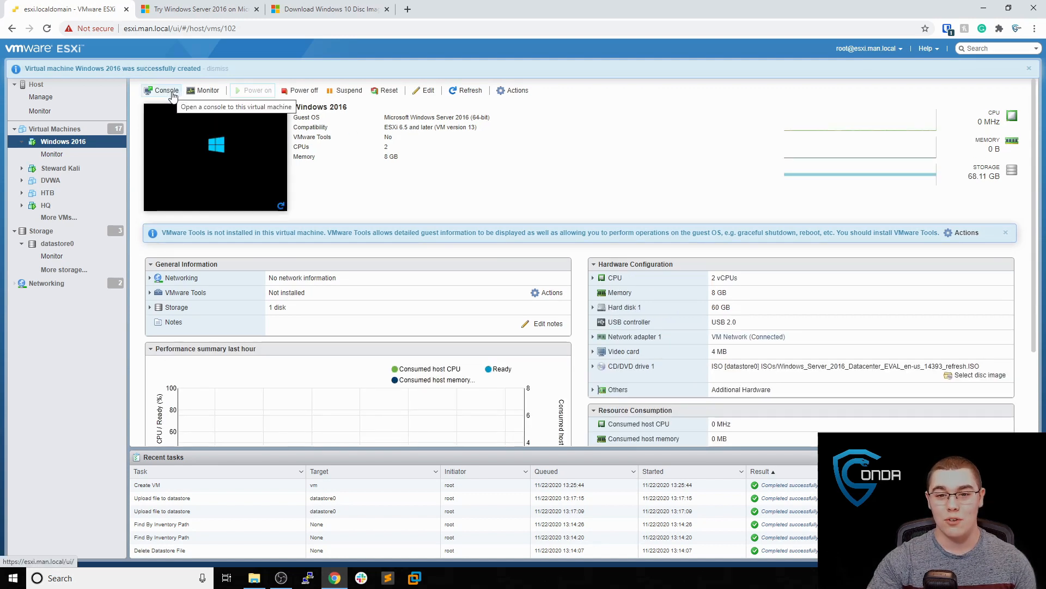
{"action": "left_click", "coordinate": [170, 92]}
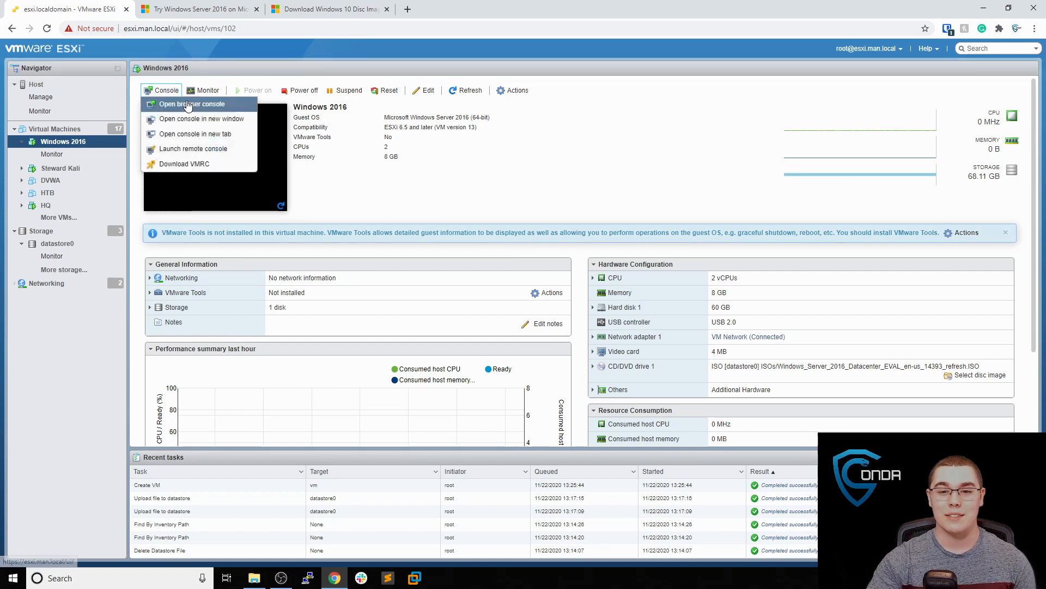
{"action": "left_click", "coordinate": [194, 149]}
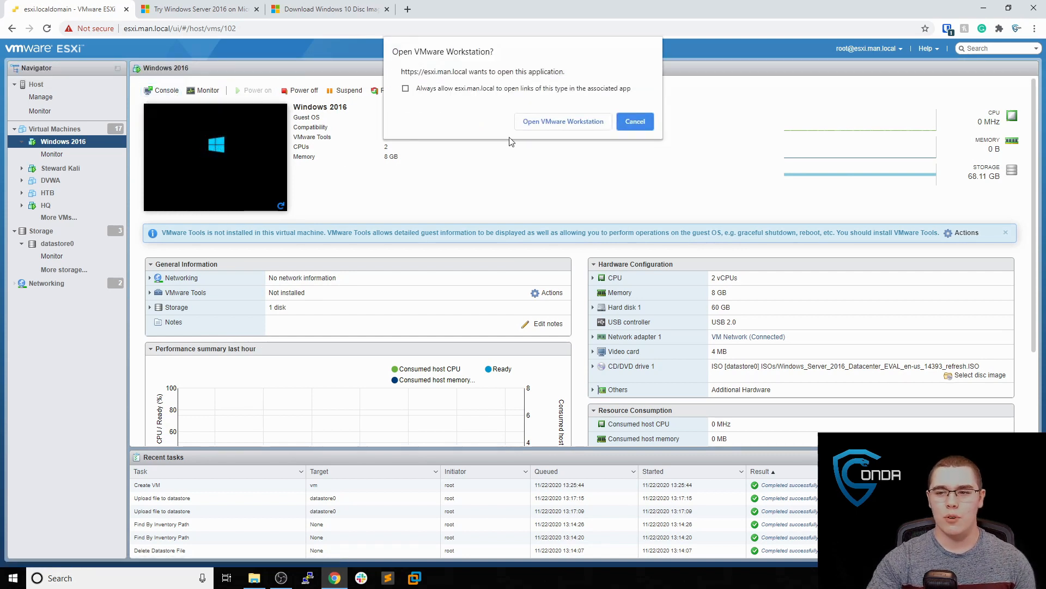
{"action": "left_click", "coordinate": [556, 122]}
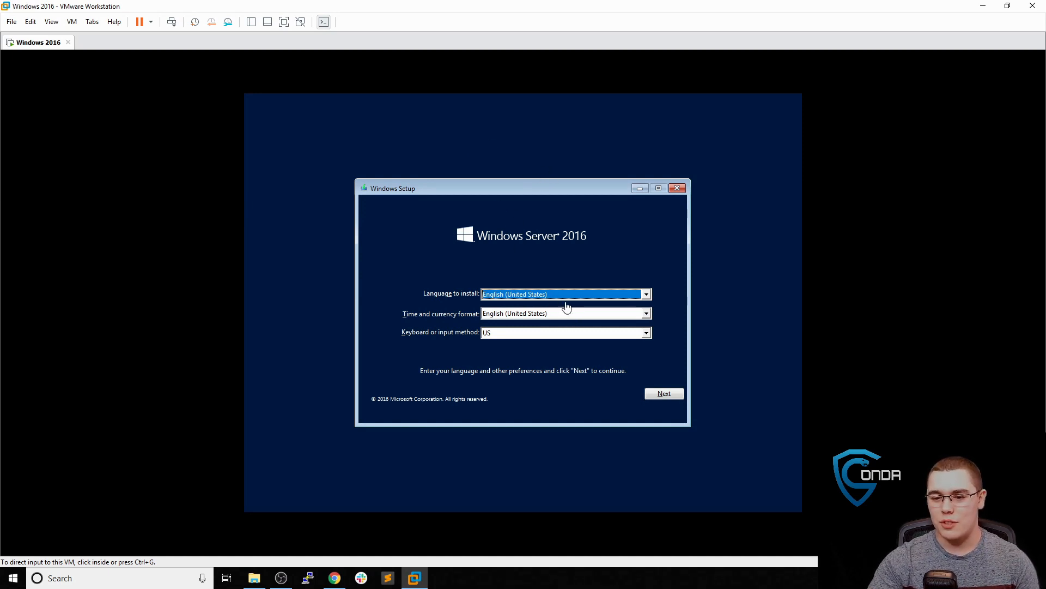
Accept the default language settings in Windows Setup and start Install now
{"action": "left_click", "coordinate": [667, 394]}
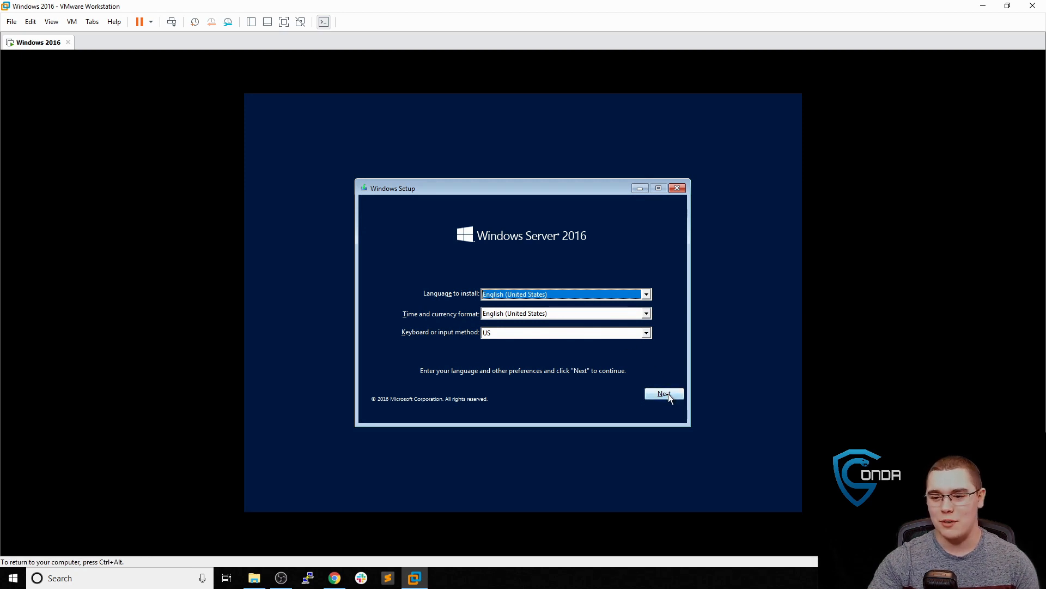
{"action": "left_click", "coordinate": [668, 394]}
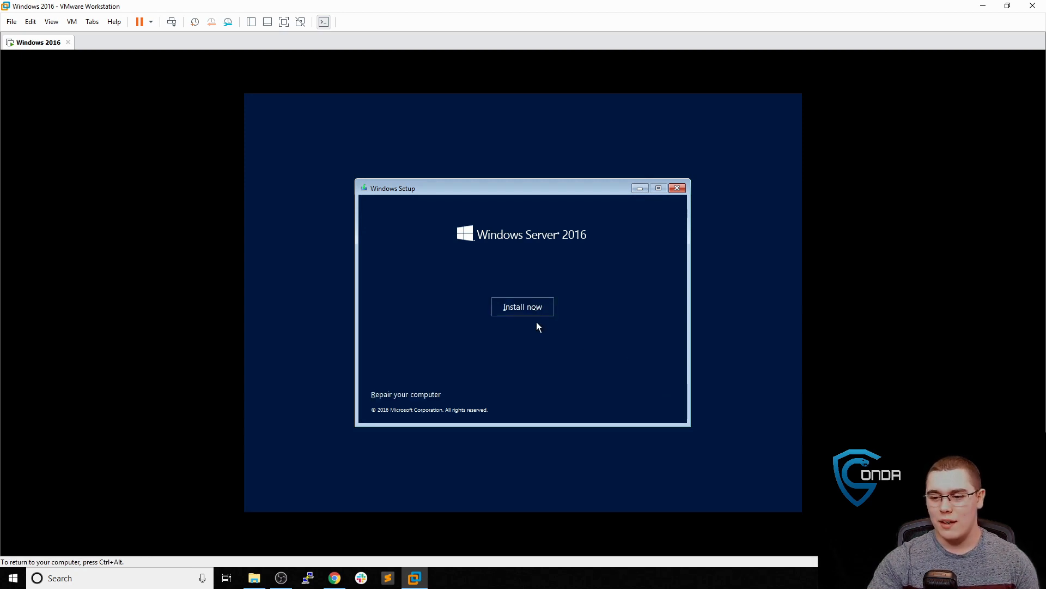
{"action": "left_click", "coordinate": [536, 312]}
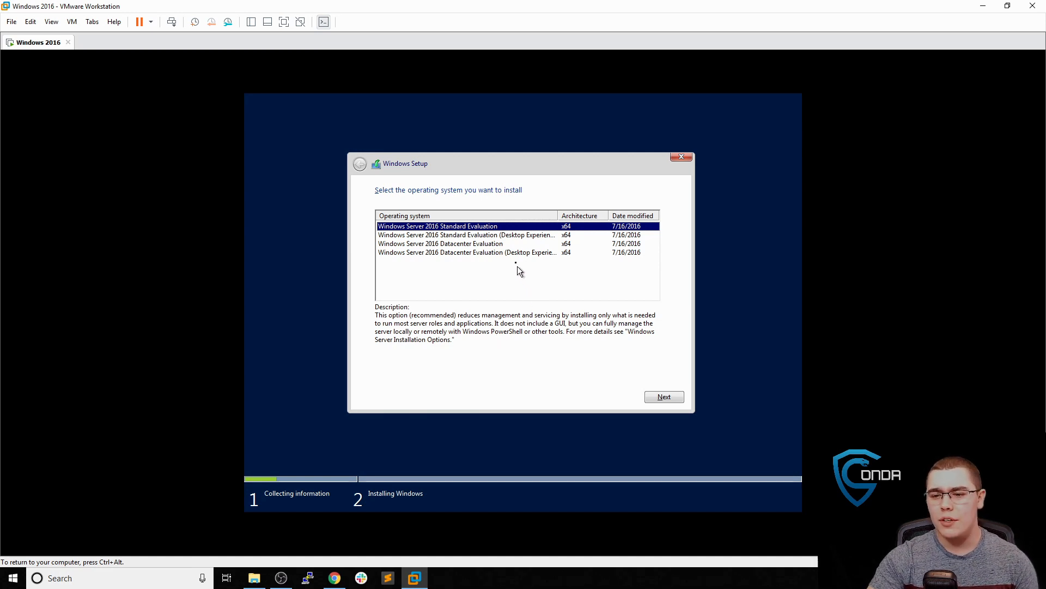
Custom-install Standard Evaluation (Desktop Experience) on Drive 0's unallocated space, accepting the license terms
{"action": "left_click", "coordinate": [493, 235]}
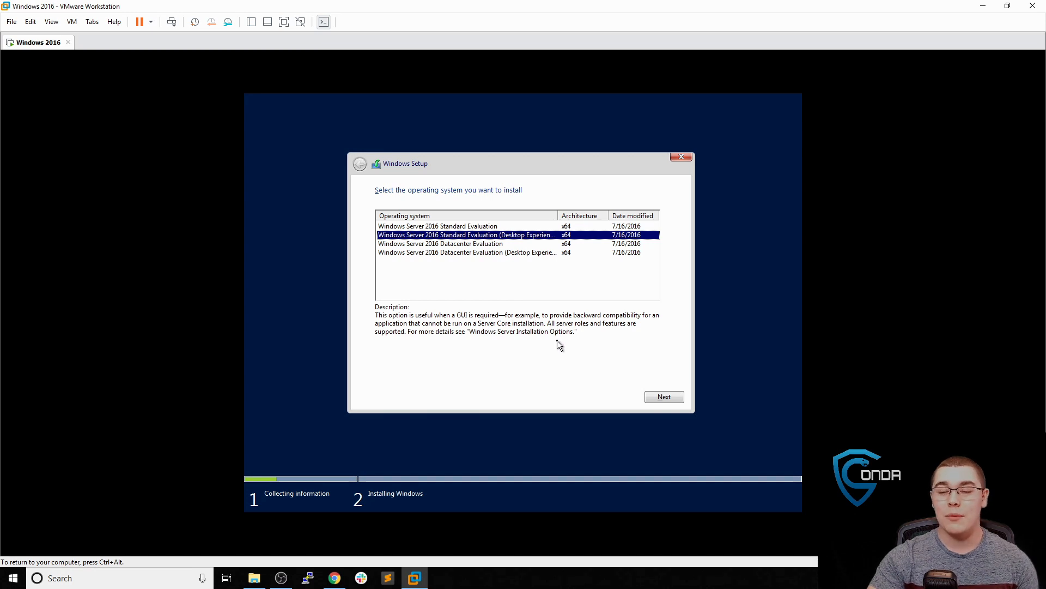
{"action": "left_click", "coordinate": [659, 398]}
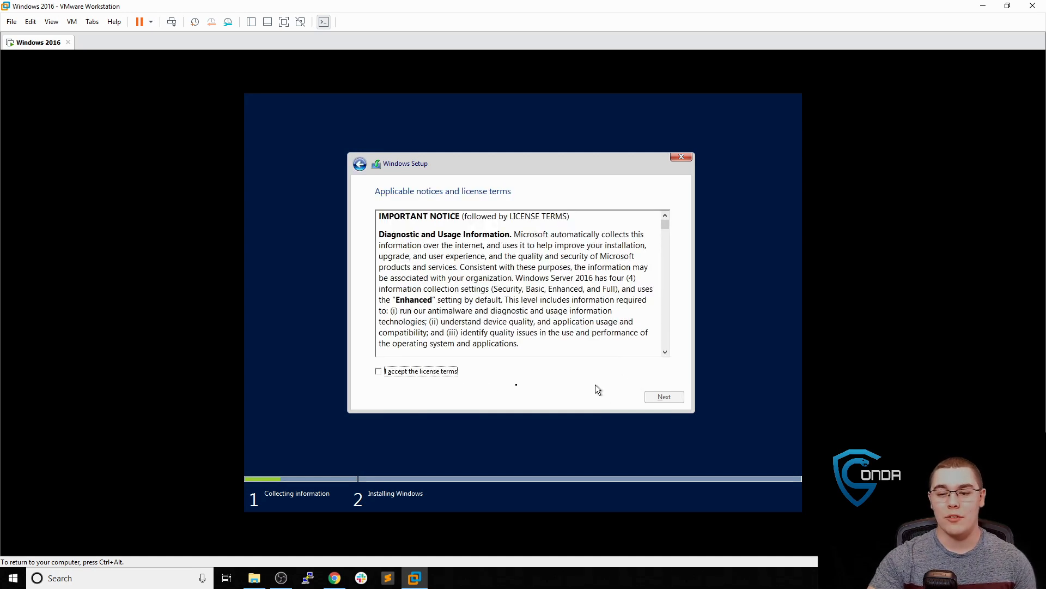
{"action": "left_click", "coordinate": [444, 375]}
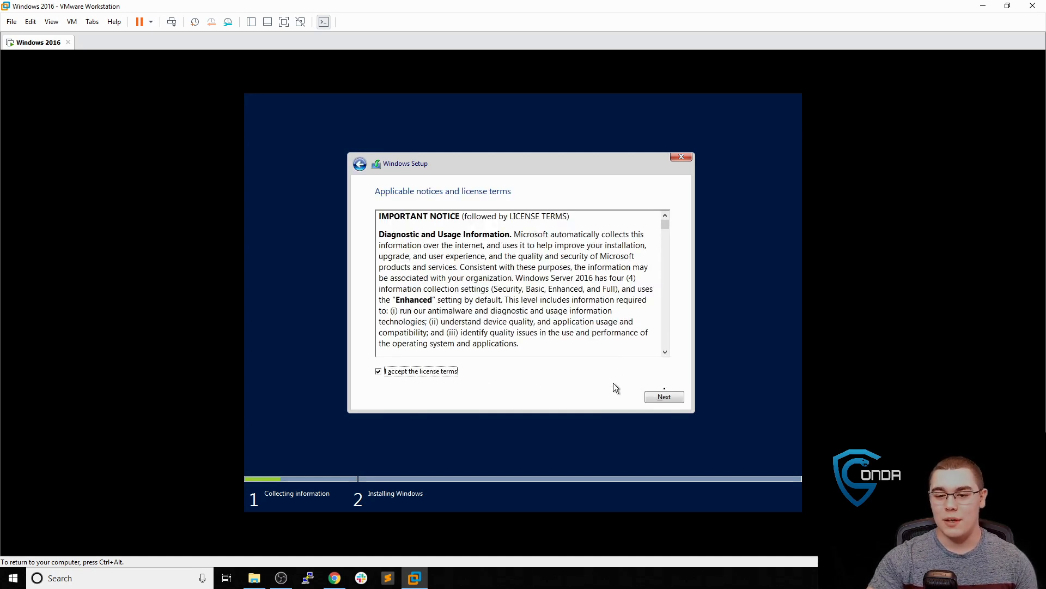
{"action": "left_click", "coordinate": [666, 400]}
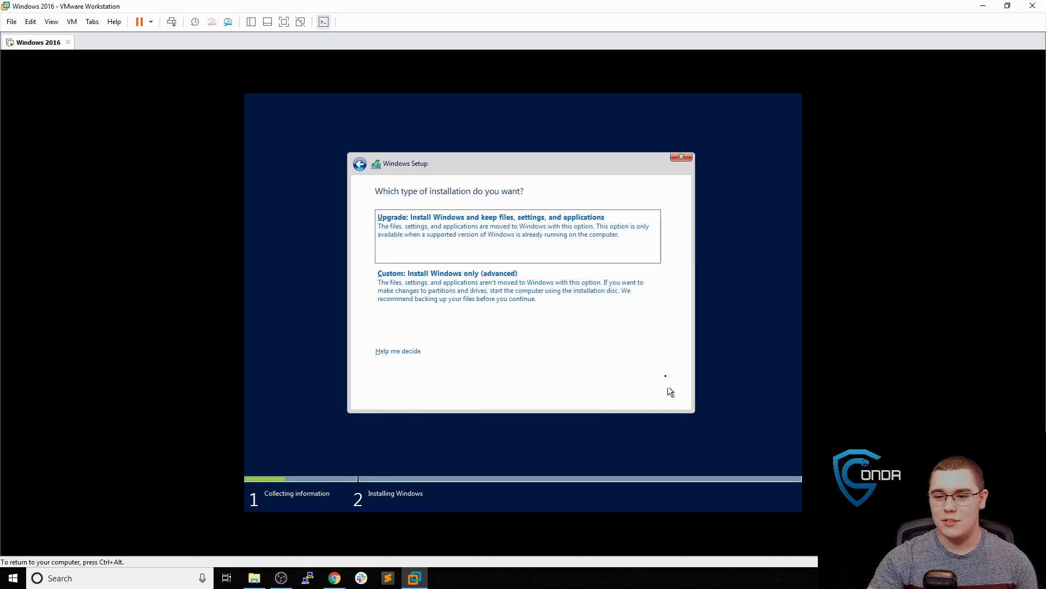
{"action": "left_click", "coordinate": [569, 291]}
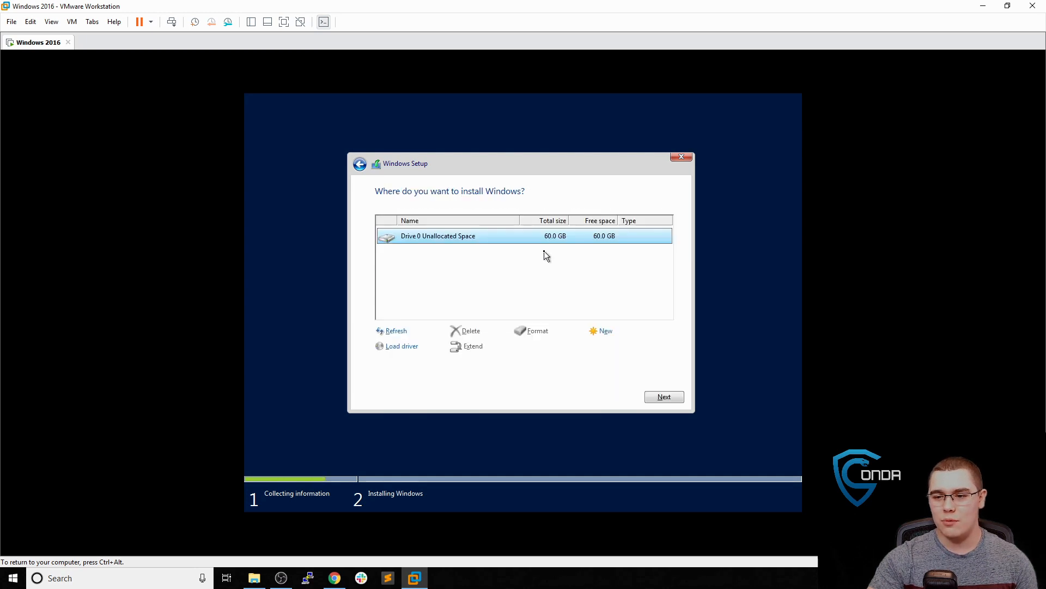
{"action": "left_click", "coordinate": [663, 396]}
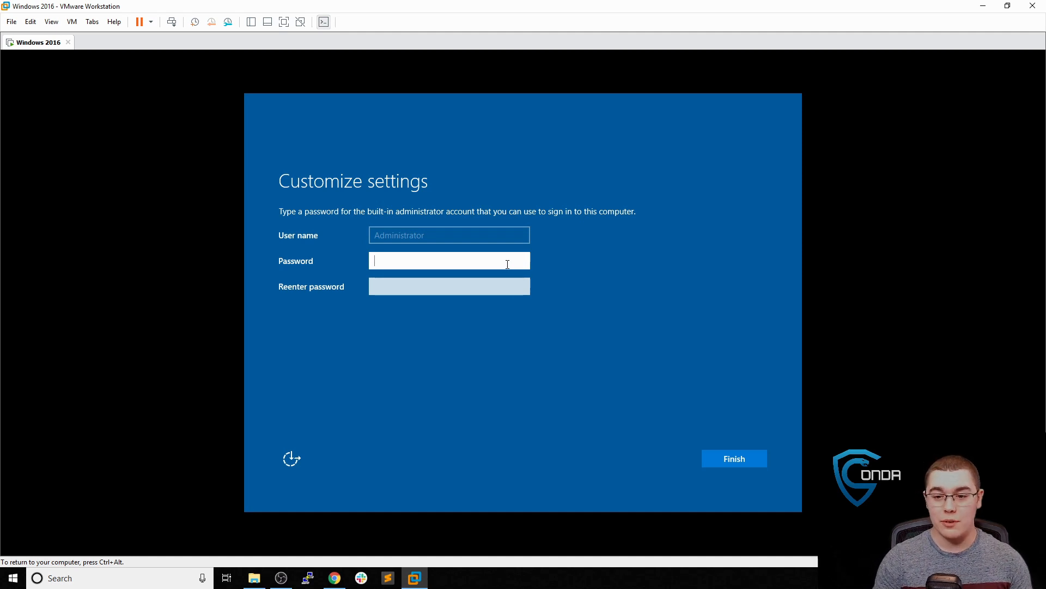
Enter and confirm the built-in administrator password, then finish setup
{"action": "type", "text": "*********"}
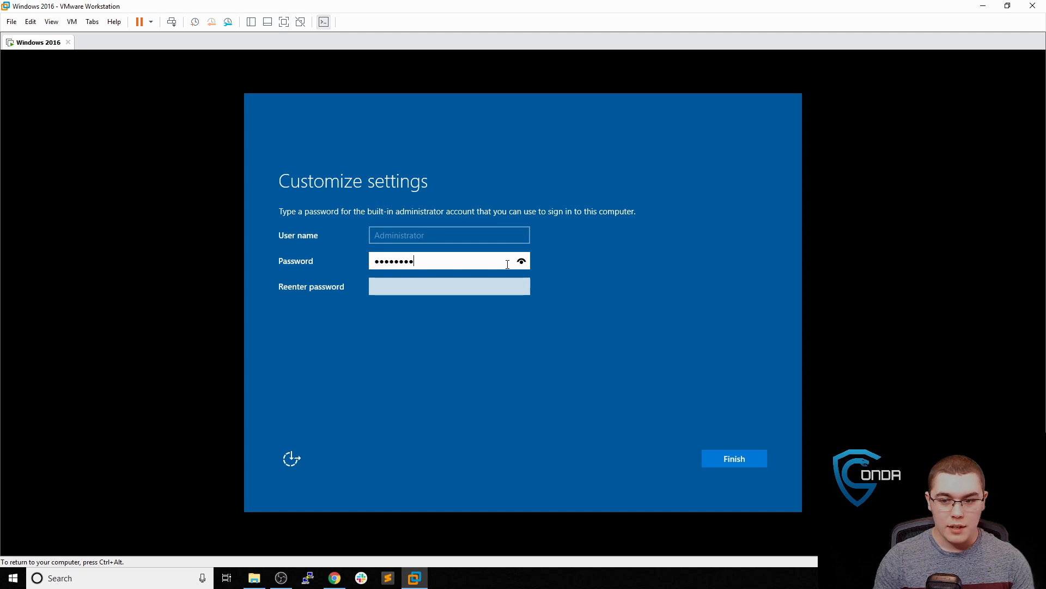
{"action": "key", "text": "Tab"}
{"action": "type", "text": "********"}
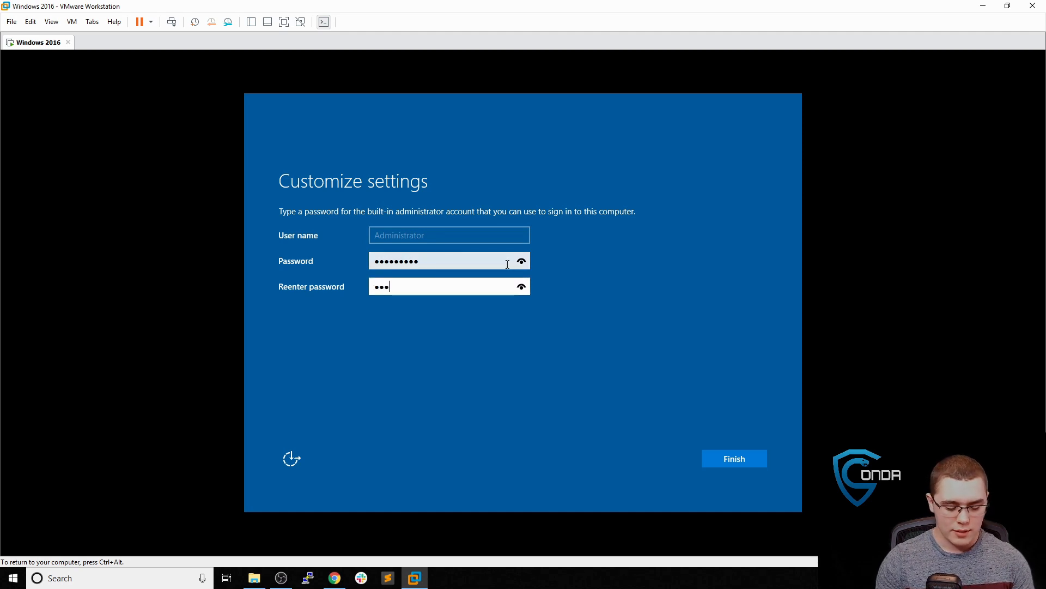
{"action": "type", "text": "*"}
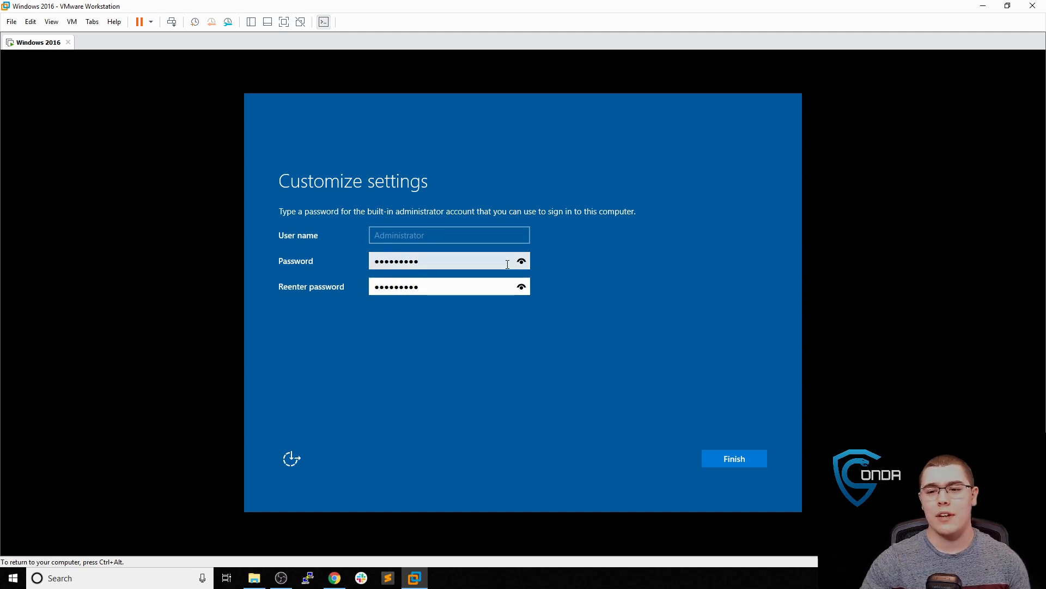
{"action": "left_click", "coordinate": [733, 463]}
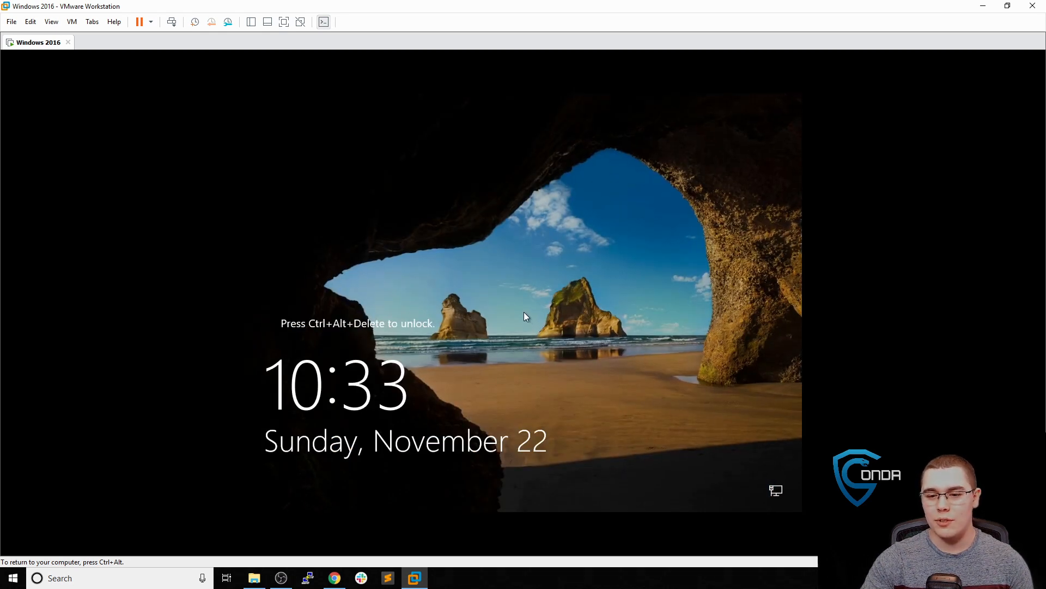
Unlock the Windows Server 2016 guest with Send Ctrl+Alt+Del and sign in as Administrator
{"action": "key", "text": "ctrl+alt"}
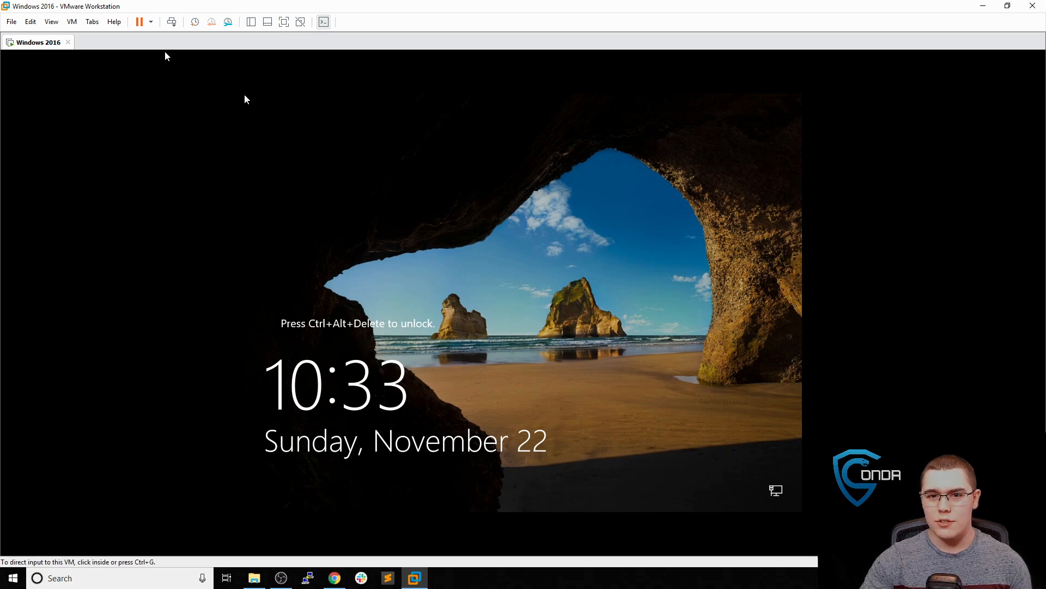
{"action": "left_click", "coordinate": [72, 22]}
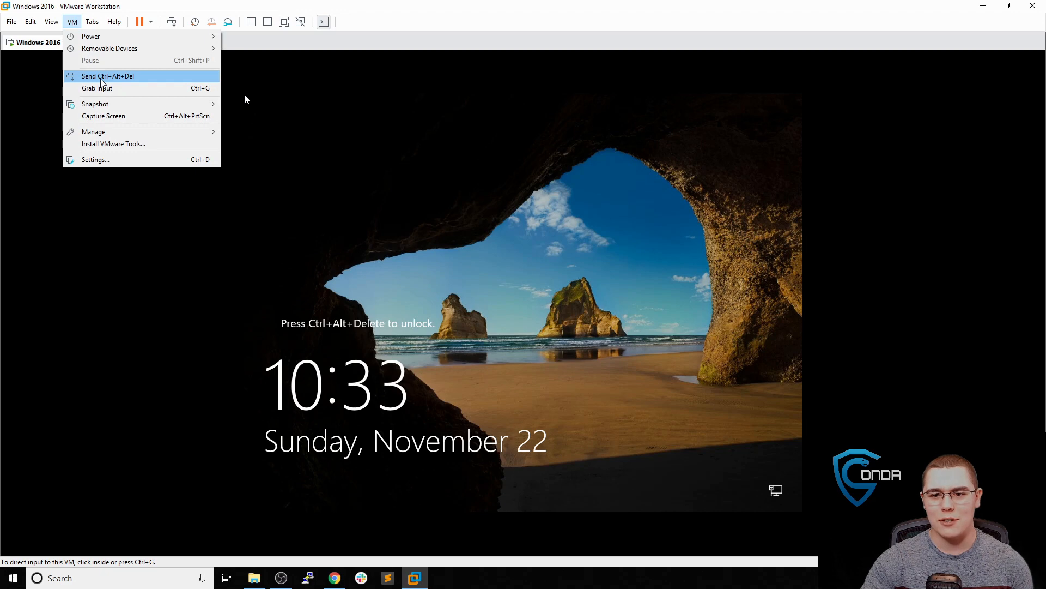
{"action": "left_click", "coordinate": [102, 76]}
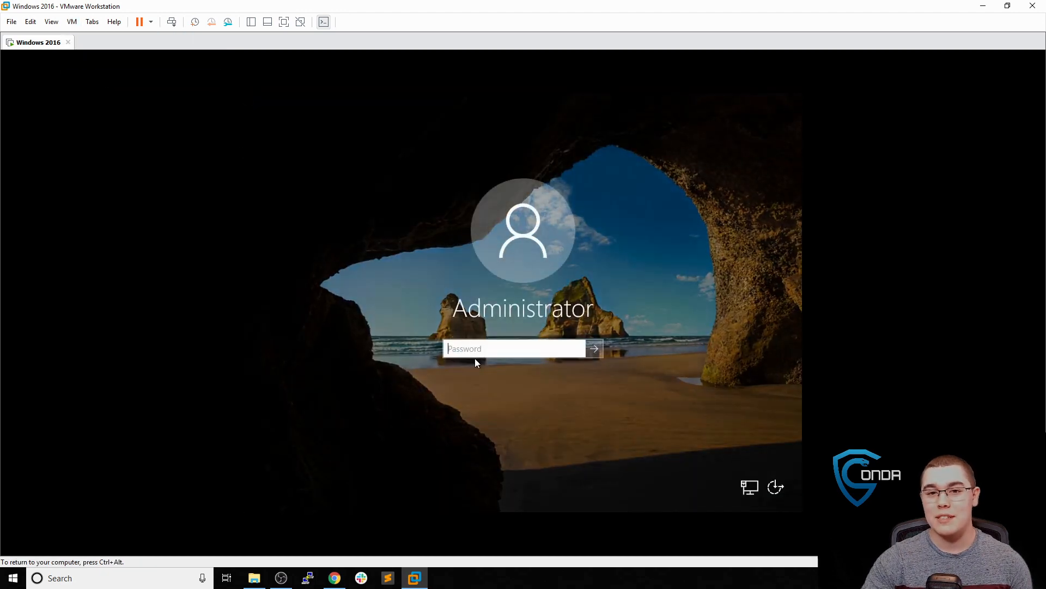
{"action": "left_click", "coordinate": [480, 348]}
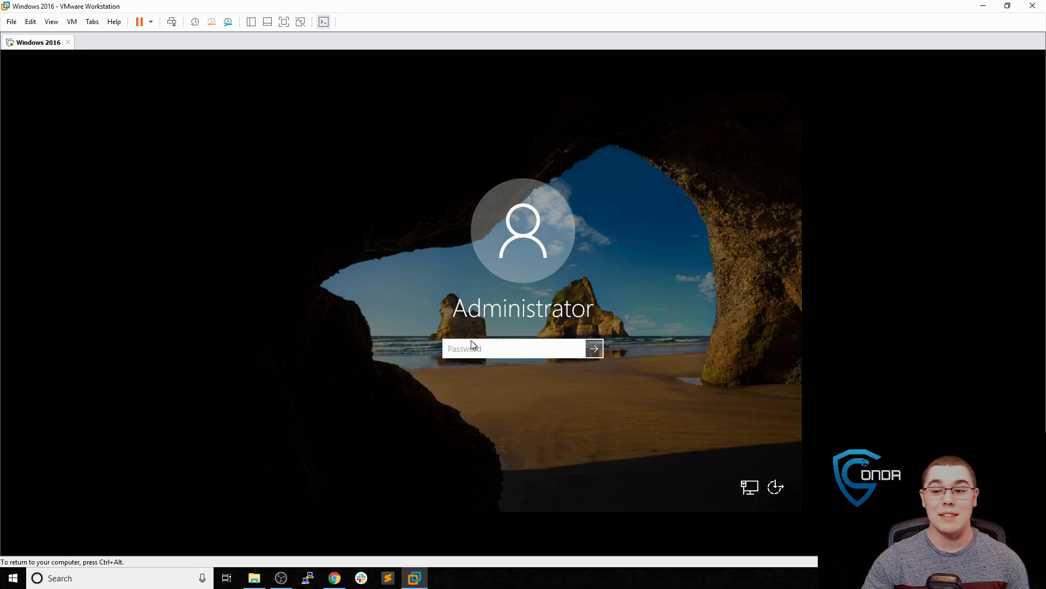
{"action": "type", "text": "*********"}
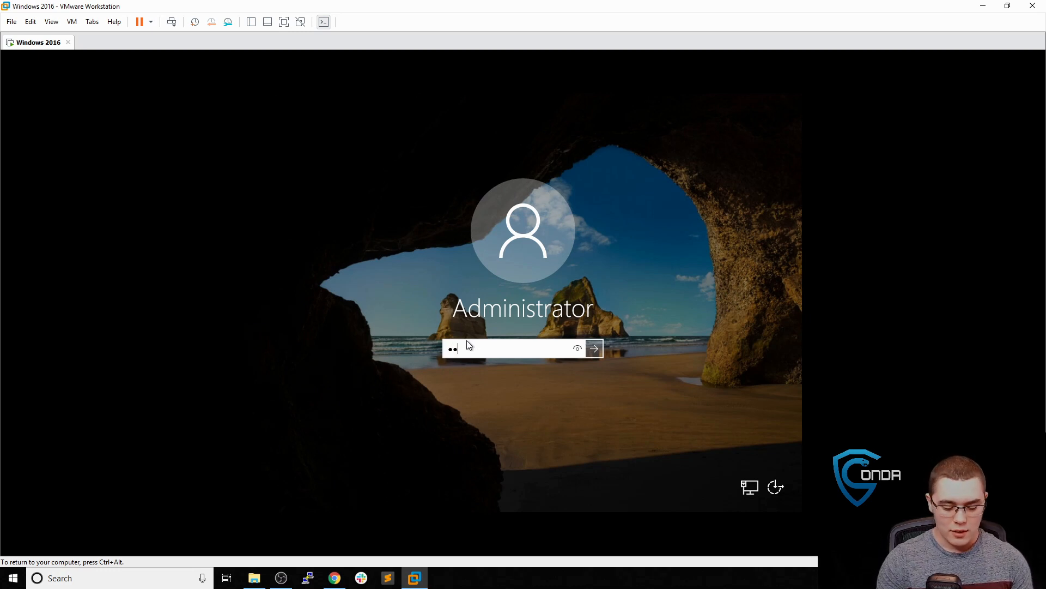
{"action": "key", "text": "Return"}
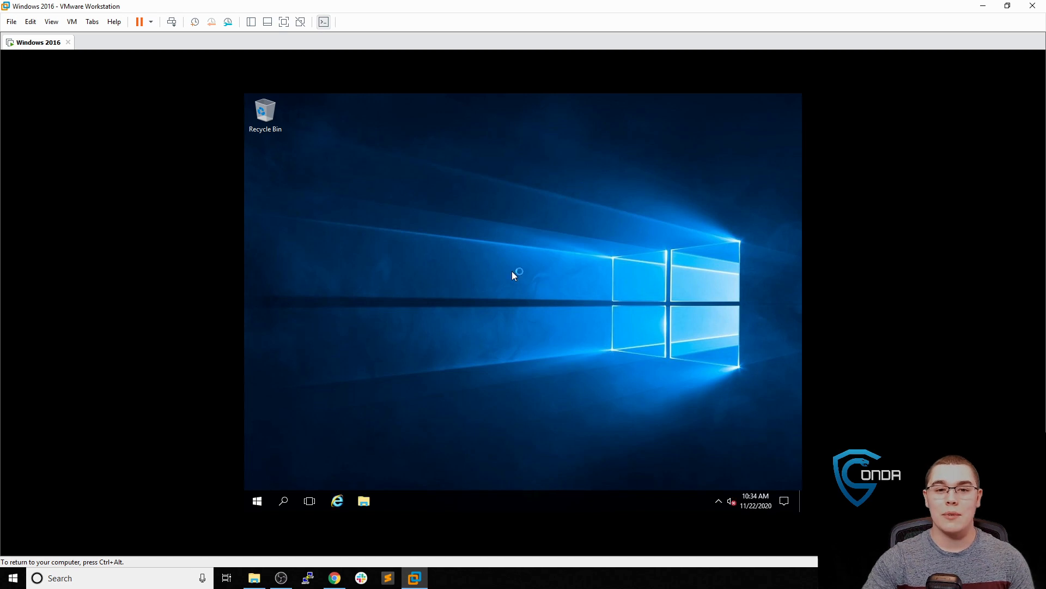
Dismiss the Networks discovery prompt and start the Add Roles and Features Wizard
{"action": "key", "text": "ctrl+alt"}
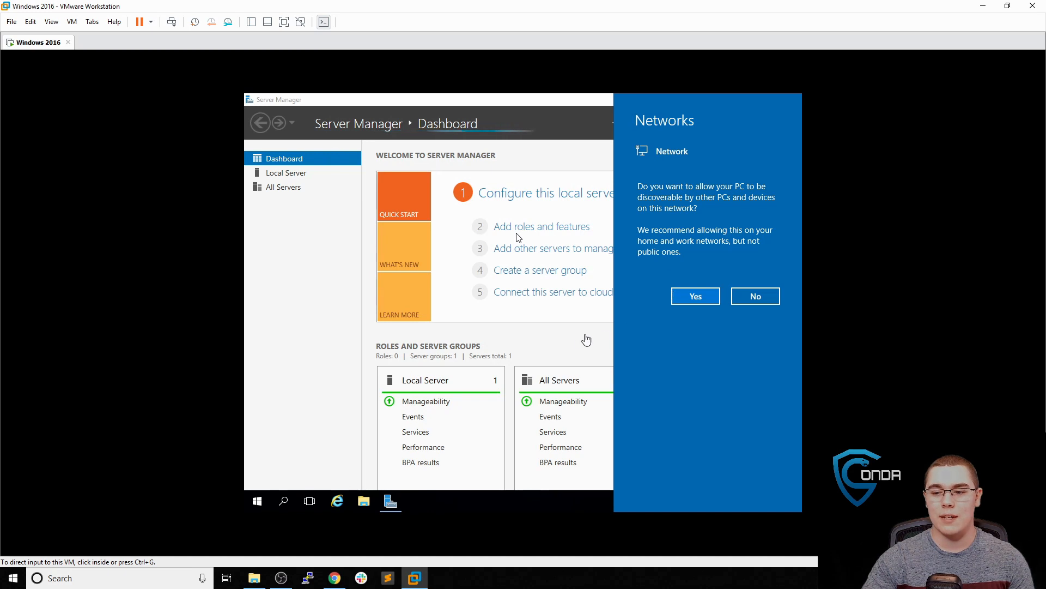
{"action": "left_click", "coordinate": [584, 343]}
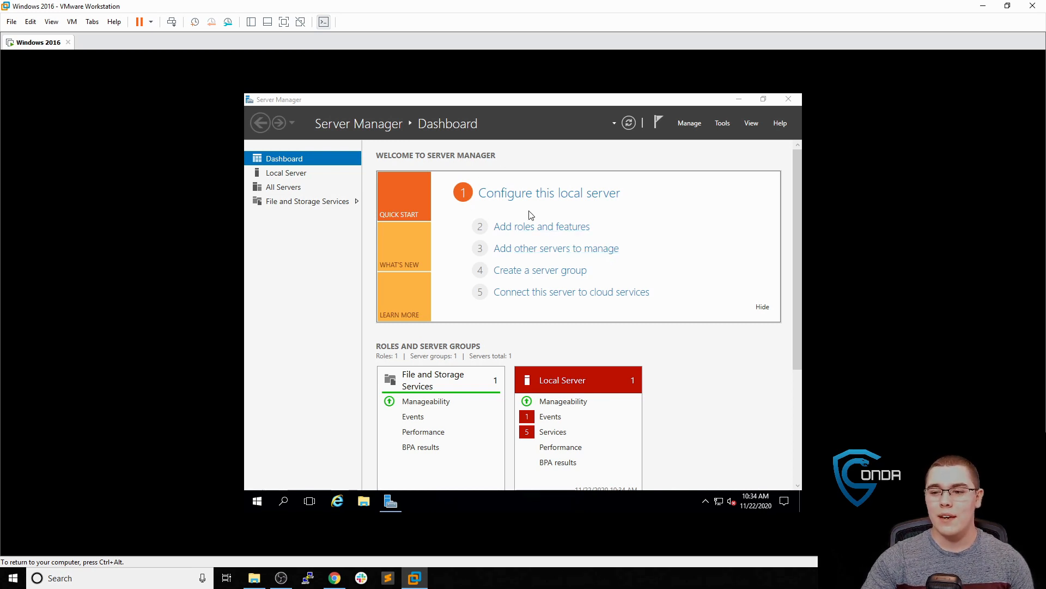
{"action": "left_click", "coordinate": [532, 227]}
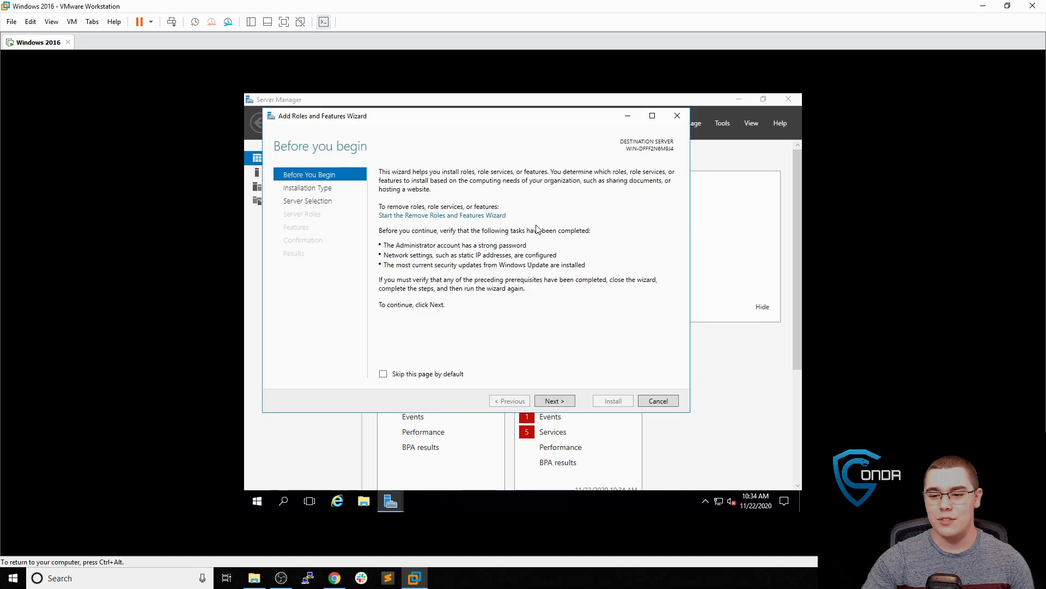
Install Active Directory Domain Services and its management features on the local server, role-based
{"action": "left_click", "coordinate": [555, 397]}
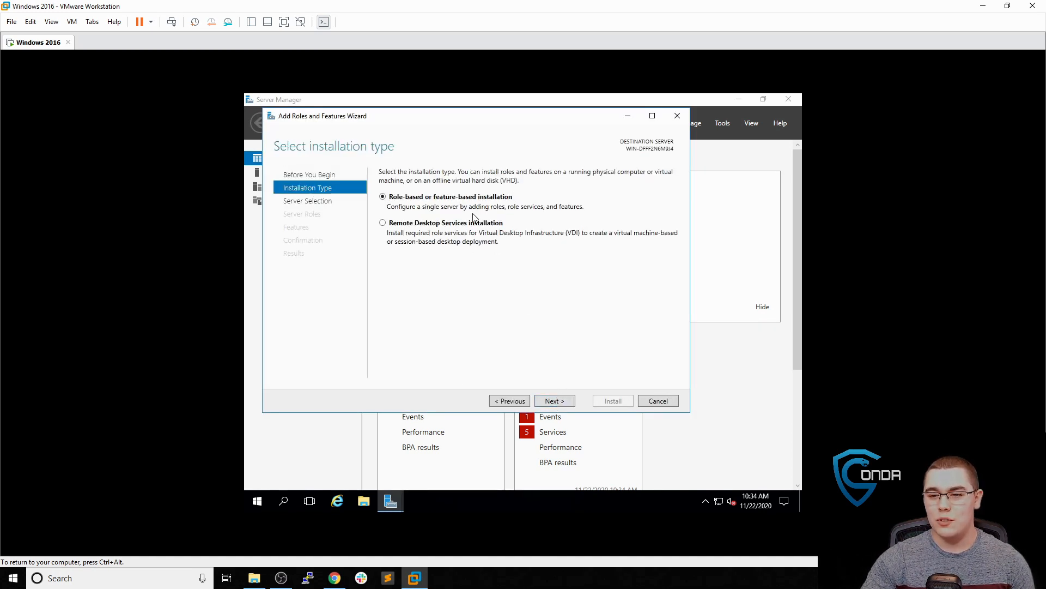
{"action": "left_click", "coordinate": [555, 401]}
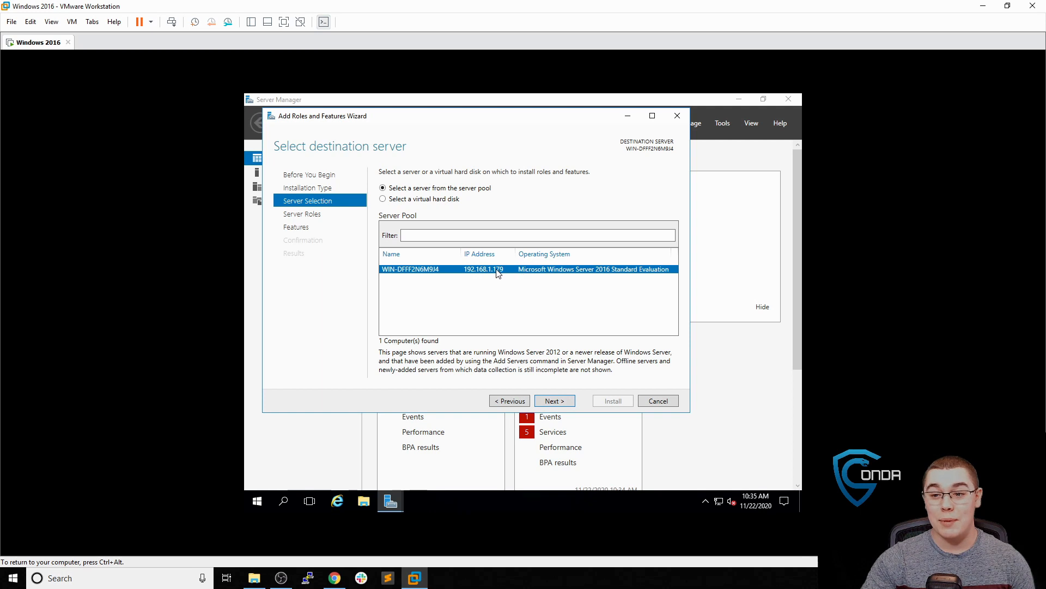
{"action": "left_click", "coordinate": [553, 400]}
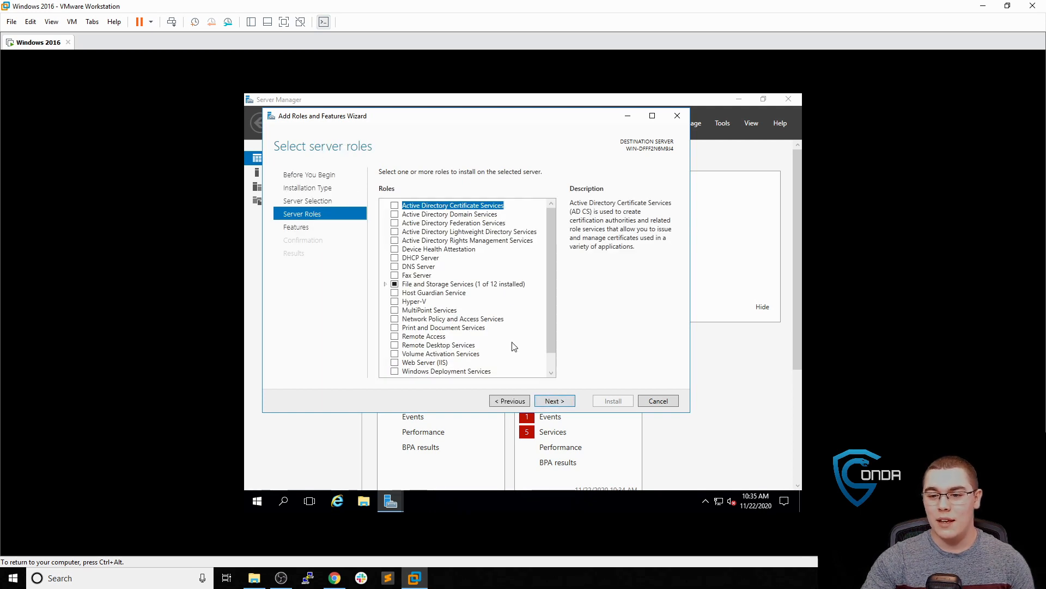
{"action": "left_click", "coordinate": [395, 215]}
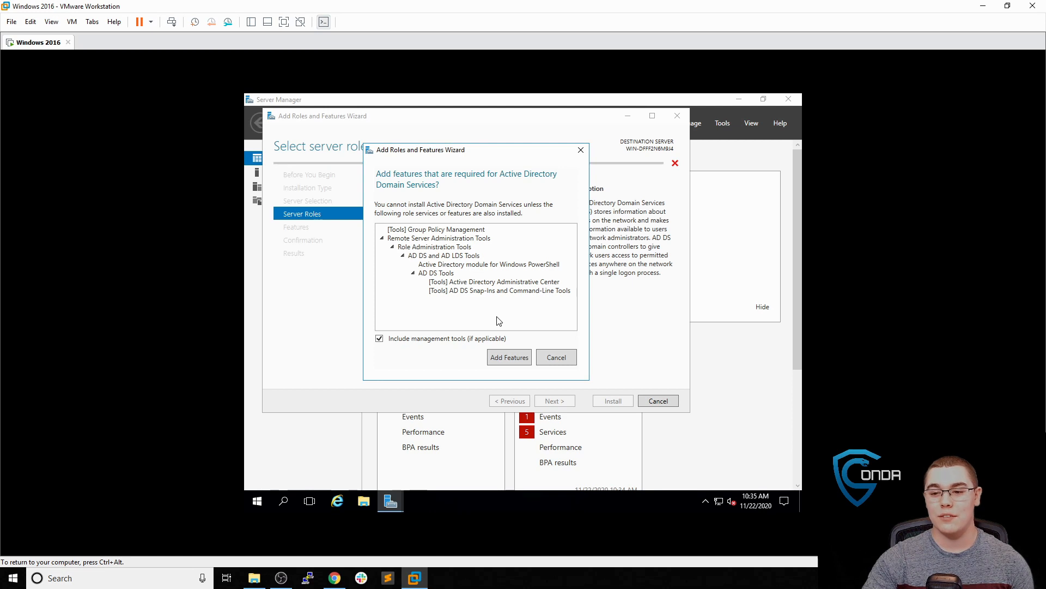
{"action": "left_click", "coordinate": [512, 363]}
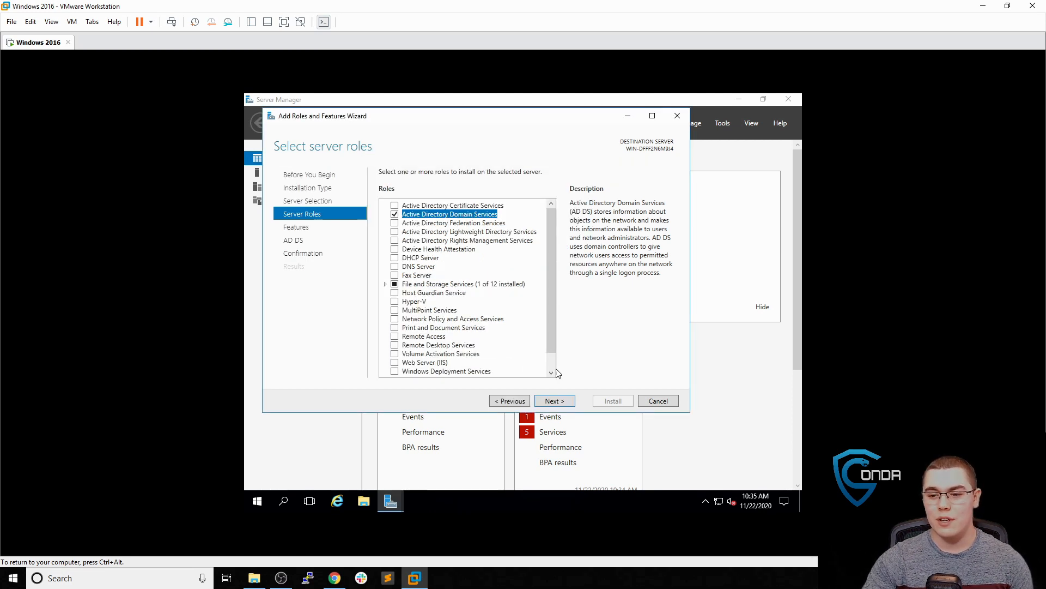
{"action": "left_click", "coordinate": [567, 405]}
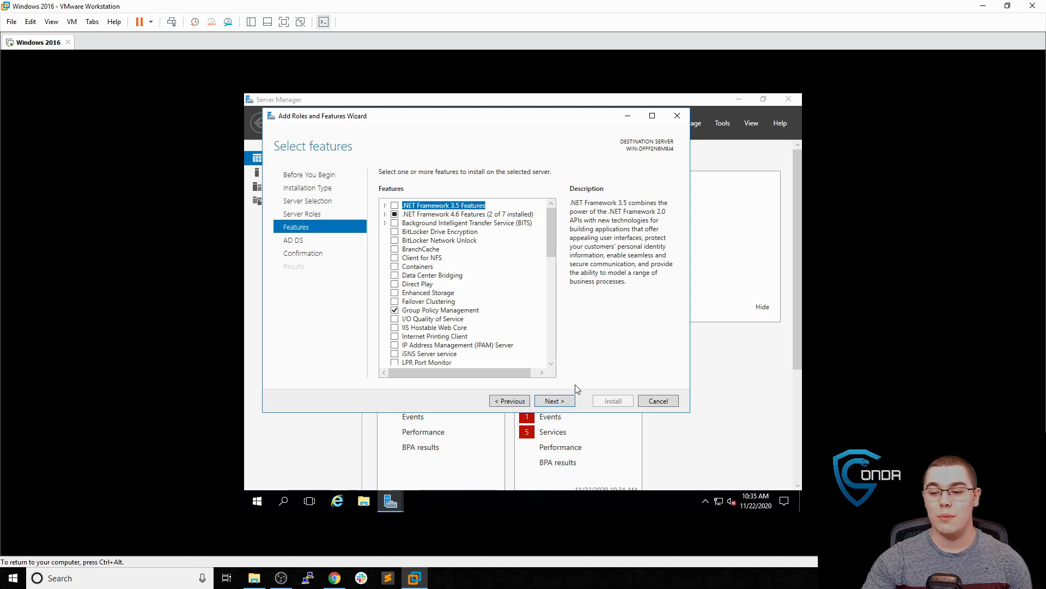
{"action": "left_click", "coordinate": [569, 401]}
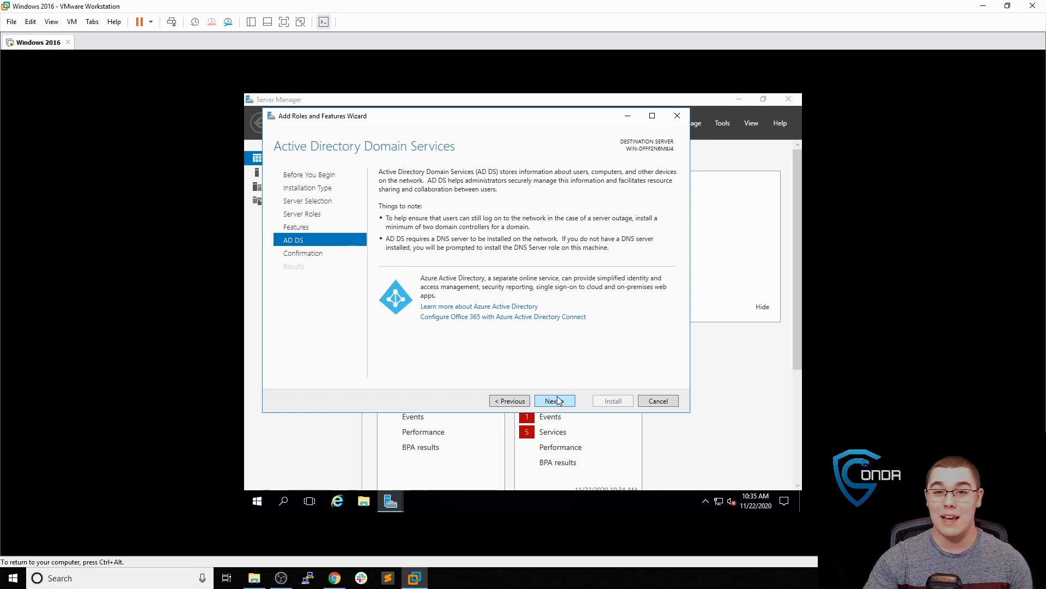
{"action": "left_click", "coordinate": [559, 403]}
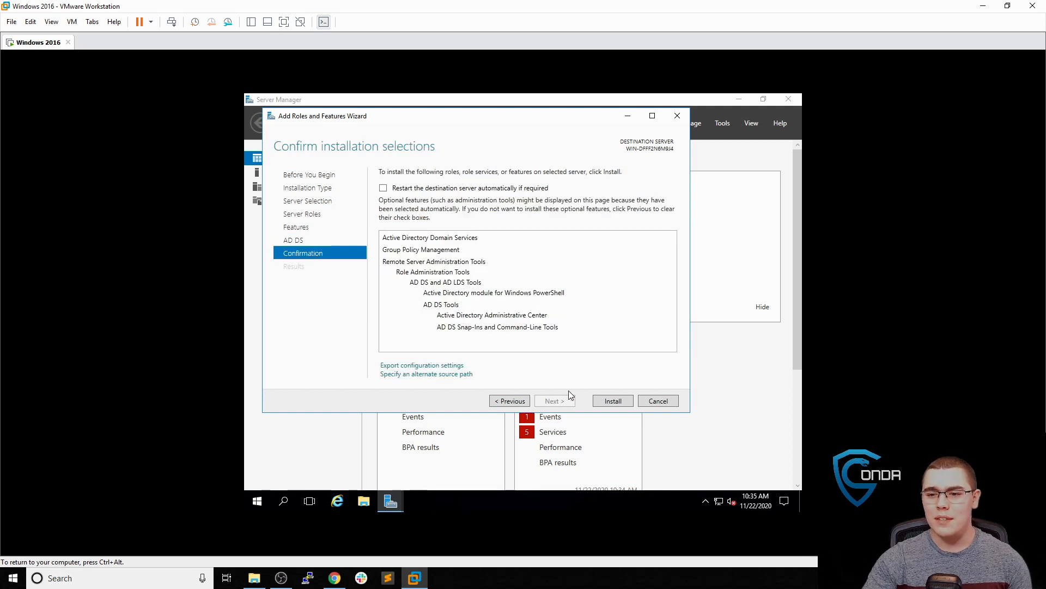
{"action": "left_click", "coordinate": [619, 403]}
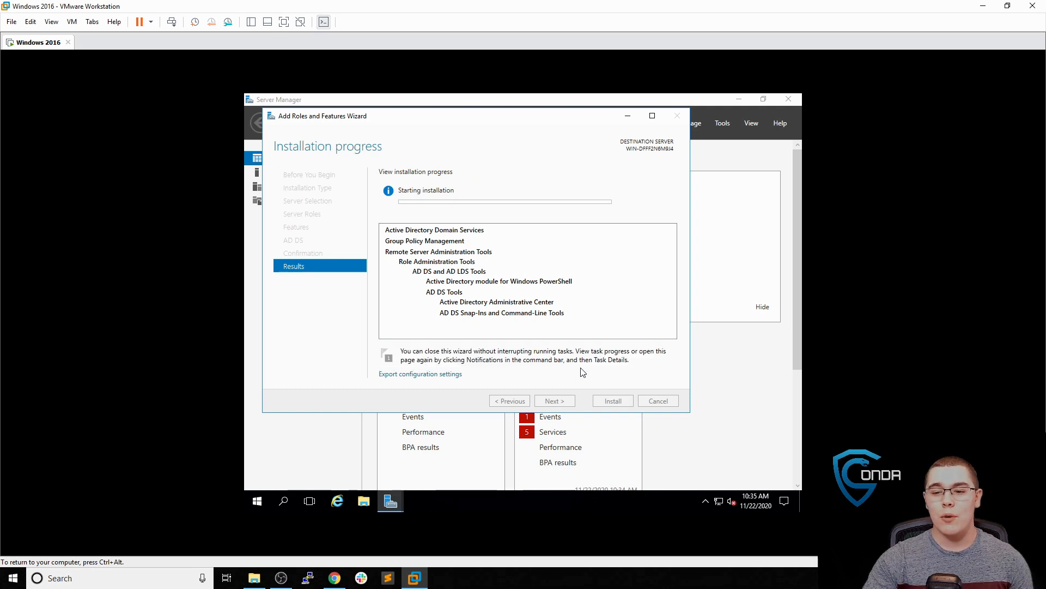
Close the Add Roles and Features Wizard once the AD DS installation succeeds
{"action": "mouse_move", "coordinate": [398, 379]}
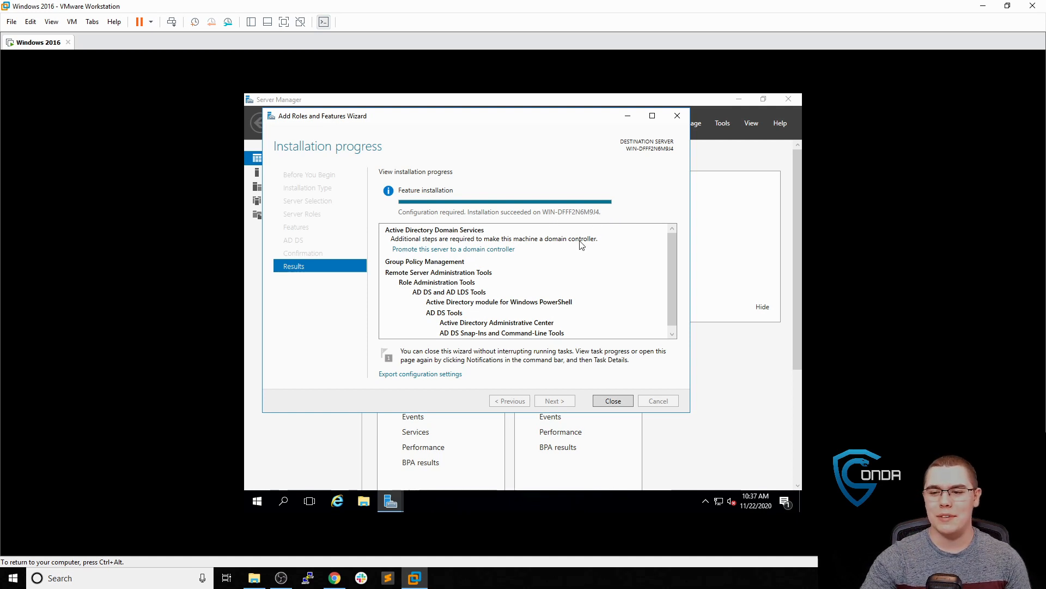
{"action": "left_click", "coordinate": [613, 402]}
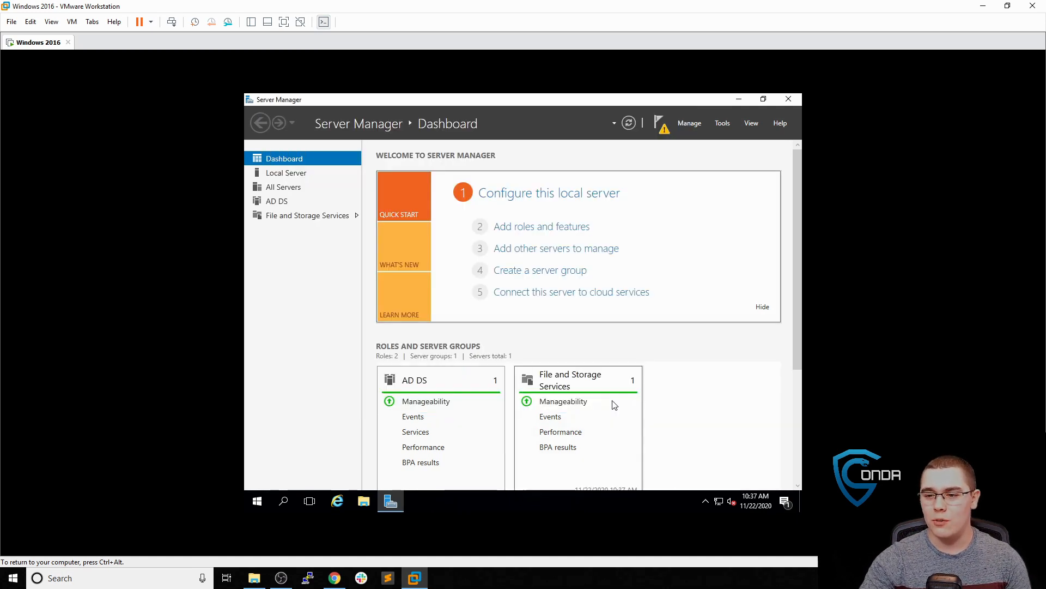
Choose 'Promote this server to a domain controller' from the Server Manager notifications flag
{"action": "left_click", "coordinate": [662, 131]}
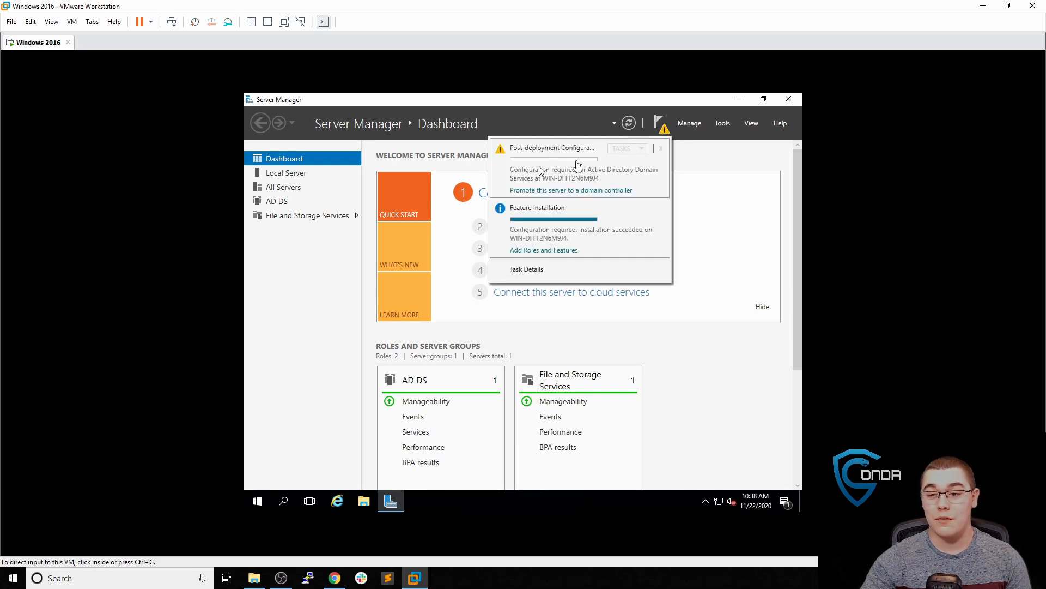
{"action": "left_click", "coordinate": [568, 194]}
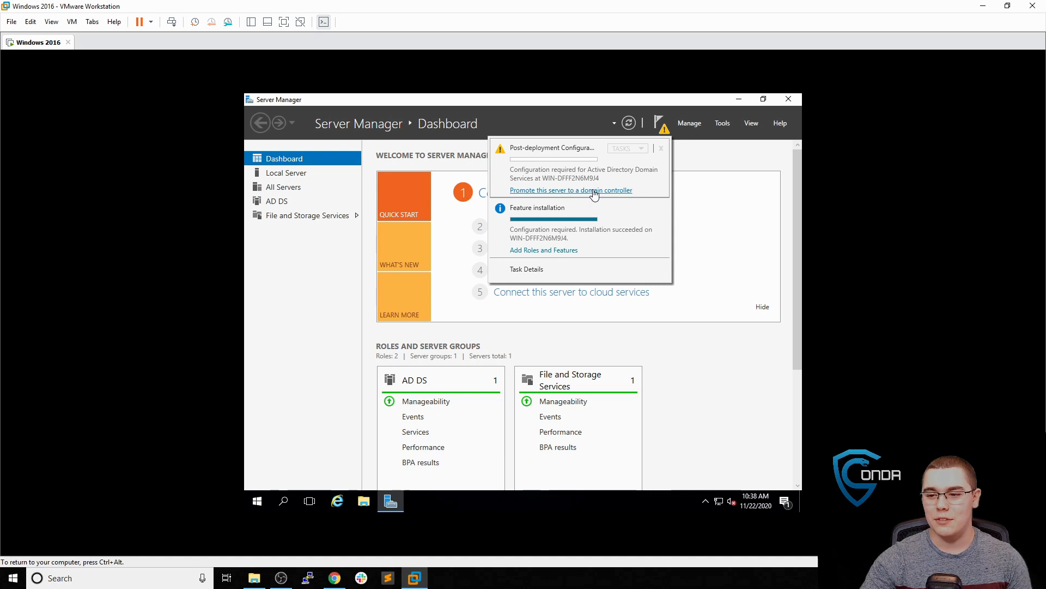
{"action": "left_click", "coordinate": [587, 195]}
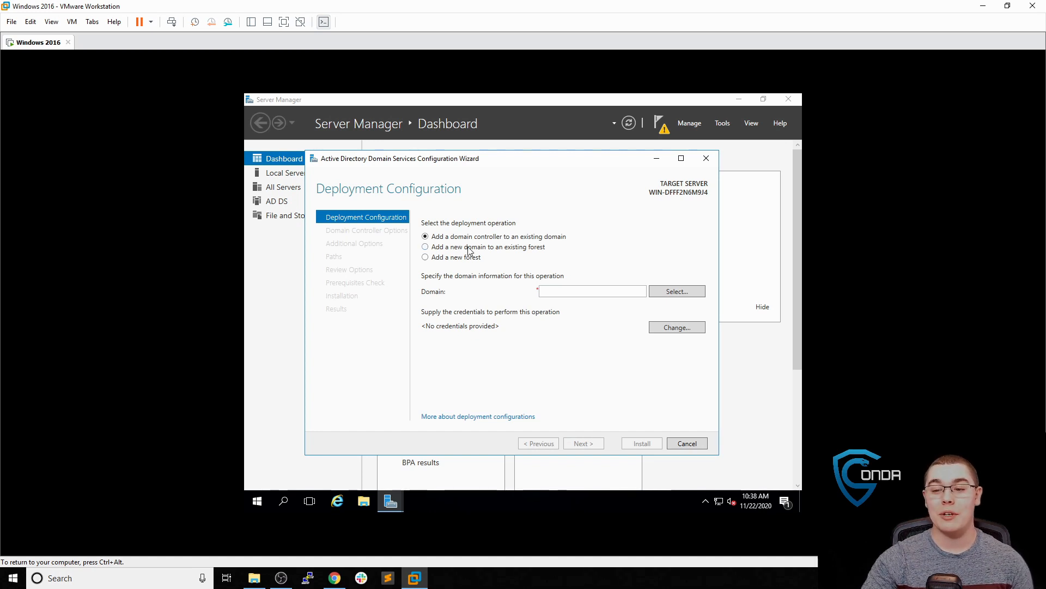
Create a new forest with root domain conda.local, then enter and confirm the DSRM password
{"action": "left_click", "coordinate": [464, 258]}
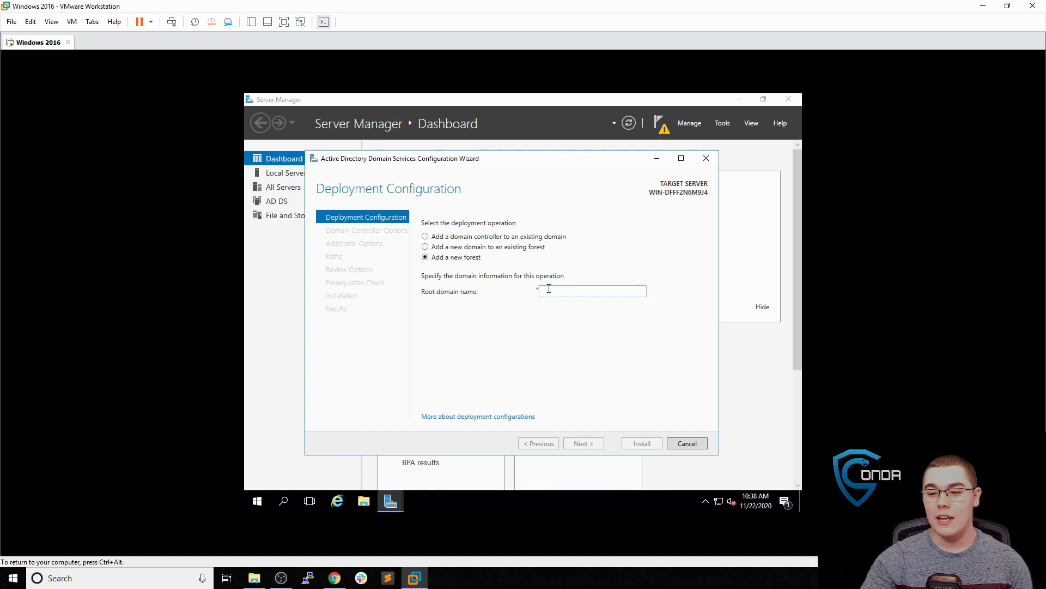
{"action": "left_click", "coordinate": [550, 289]}
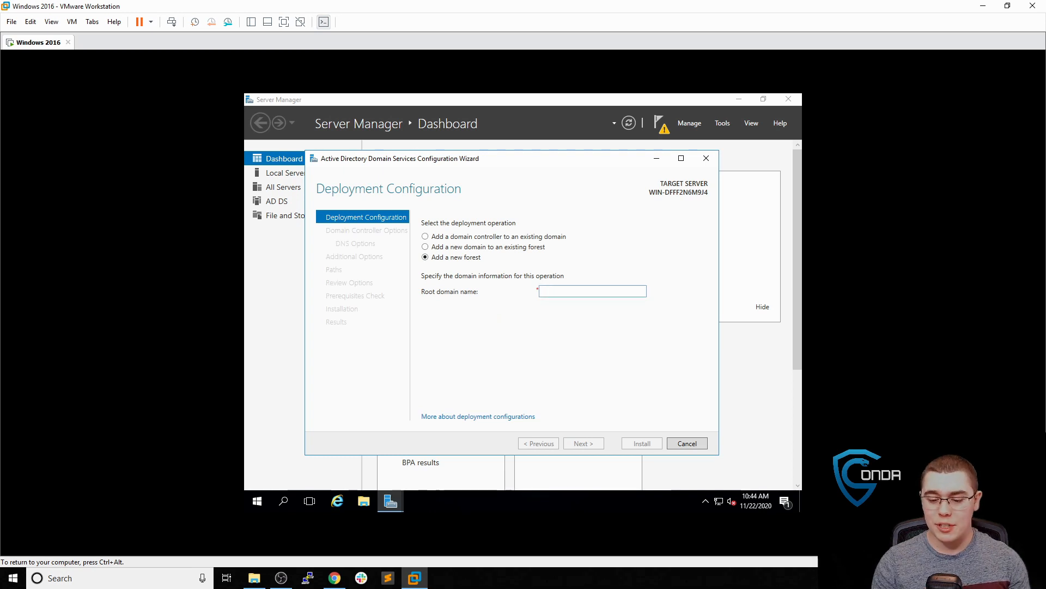
{"action": "type", "text": "conda.l"}
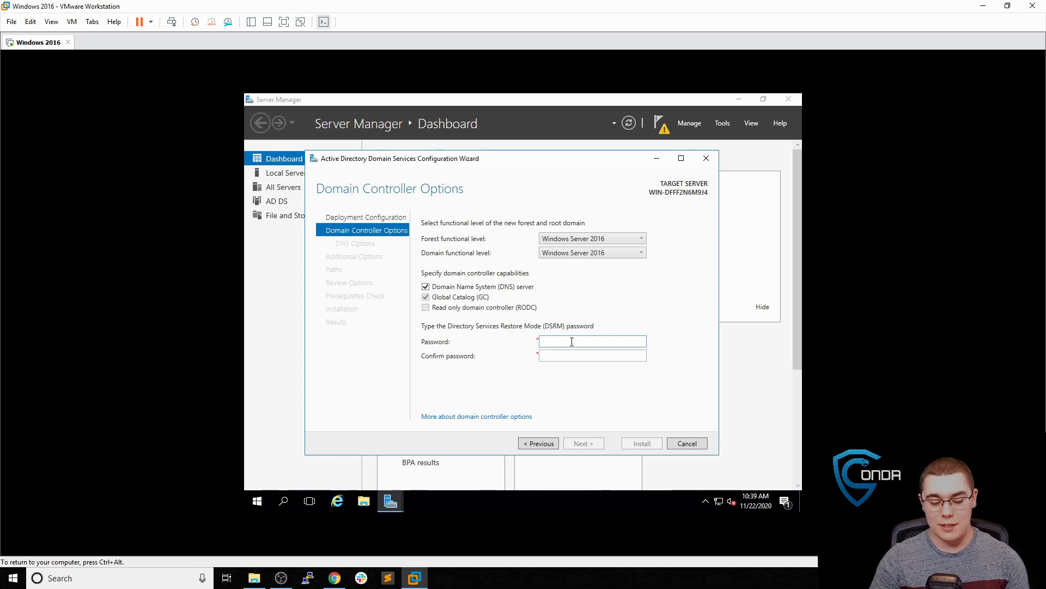
{"action": "type", "text": "ass"}
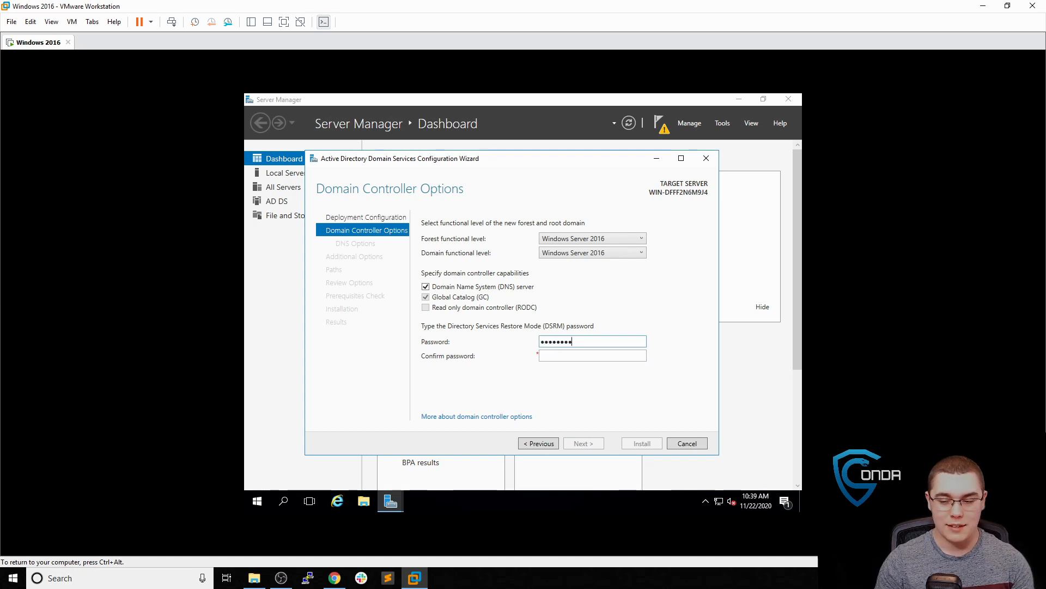
{"action": "key", "text": "Tab"}
{"action": "type", "text": "Passwor"}
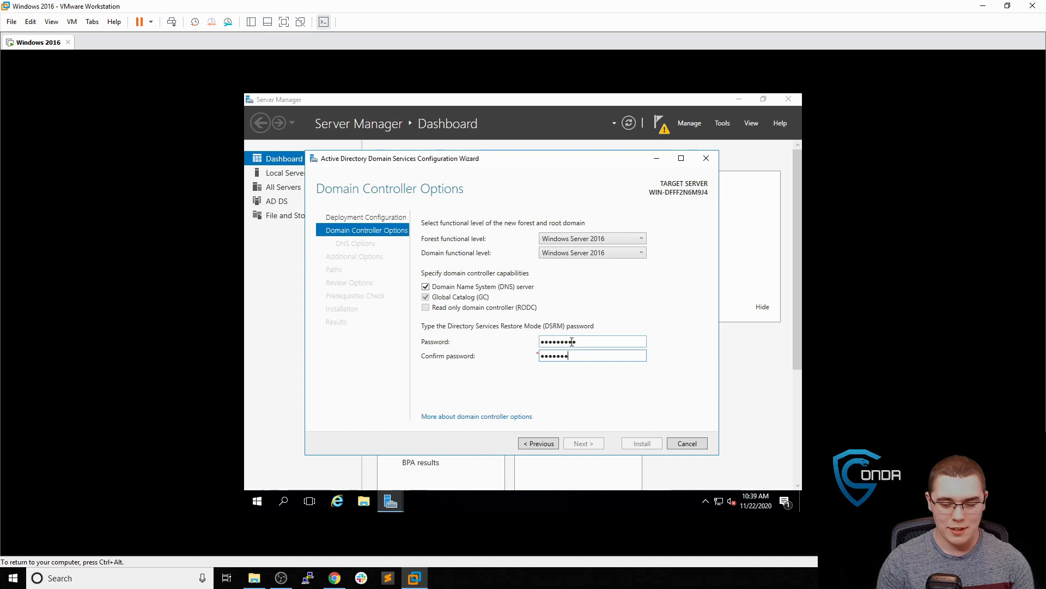
{"action": "type", "text": "d1"}
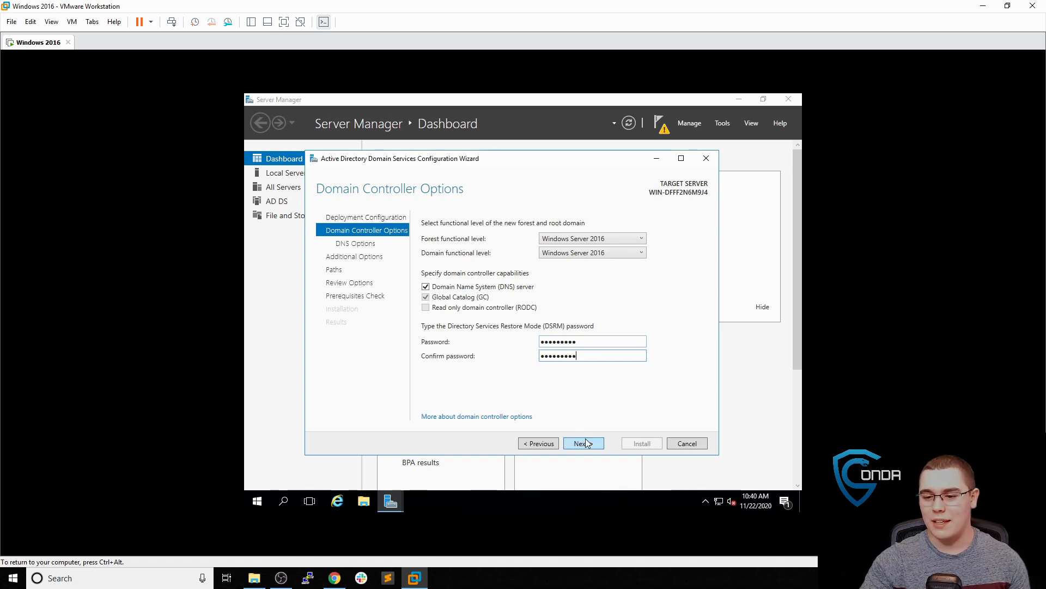
Keep default DNS, NetBIOS name CONDA and folder paths, pass prerequisites, and install the domain controller
{"action": "left_click", "coordinate": [585, 443]}
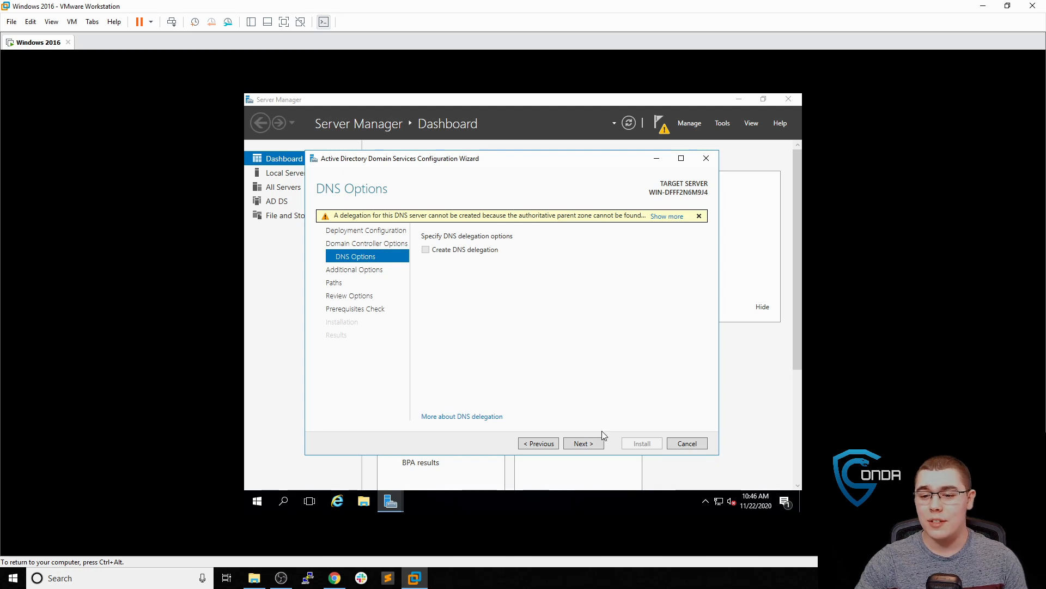
{"action": "left_click", "coordinate": [597, 447]}
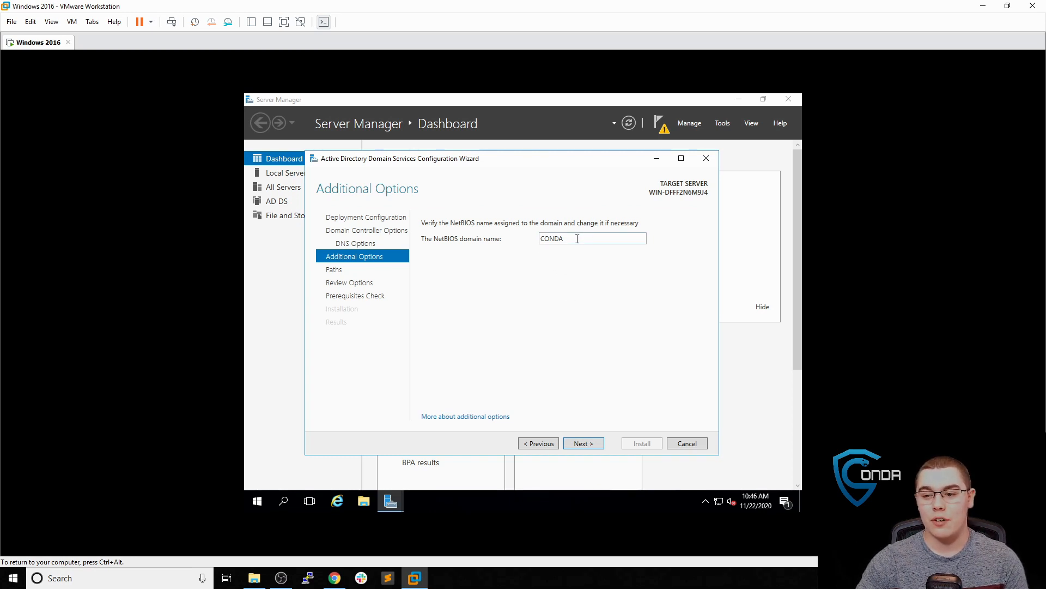
{"action": "left_click", "coordinate": [590, 442]}
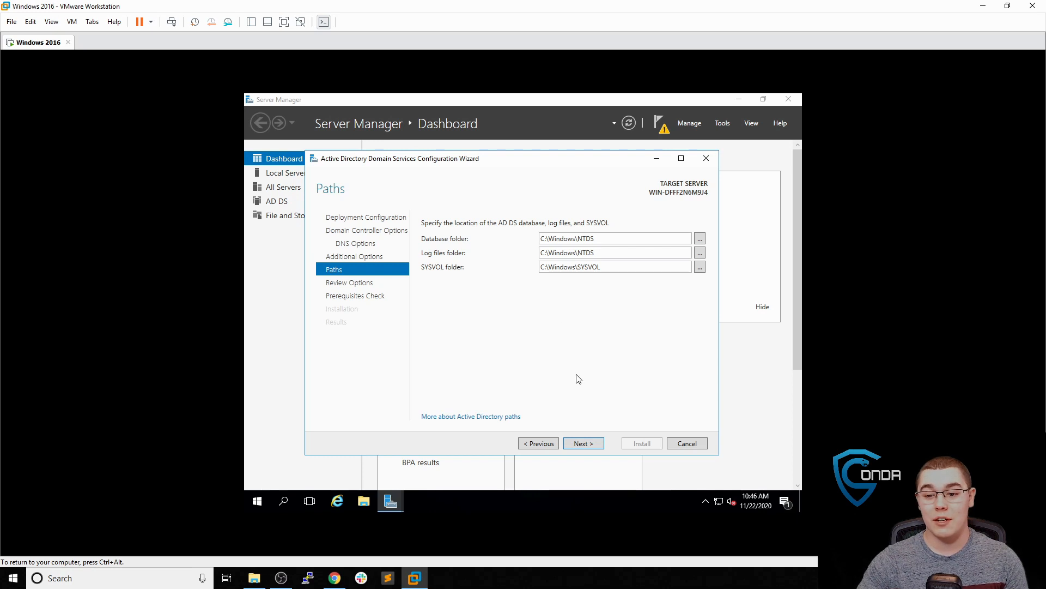
{"action": "left_click", "coordinate": [593, 444]}
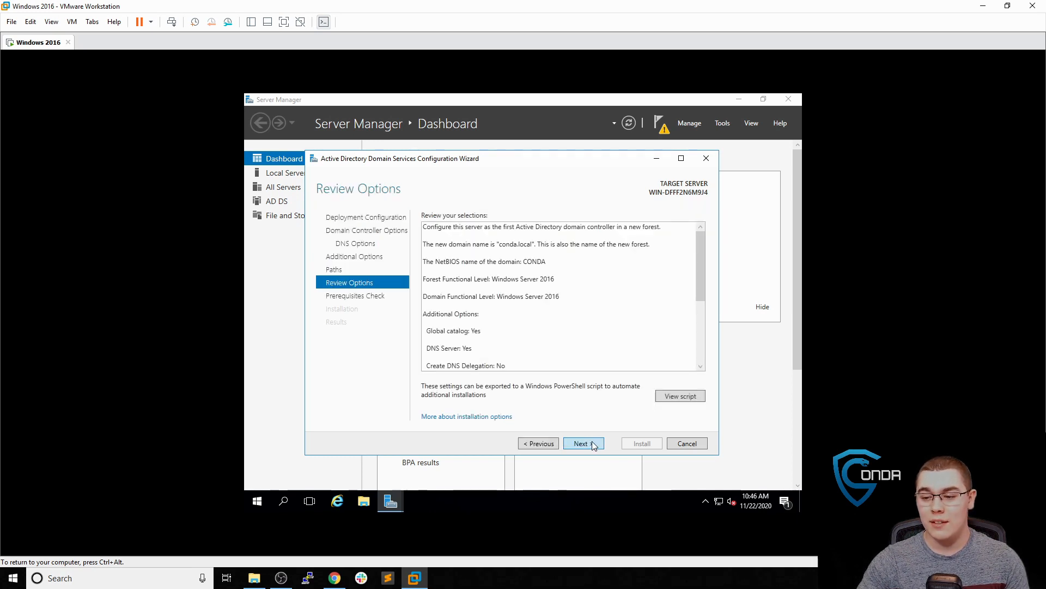
{"action": "scroll", "coordinate": [573, 348], "scroll_direction": "down", "scroll_amount": 5}
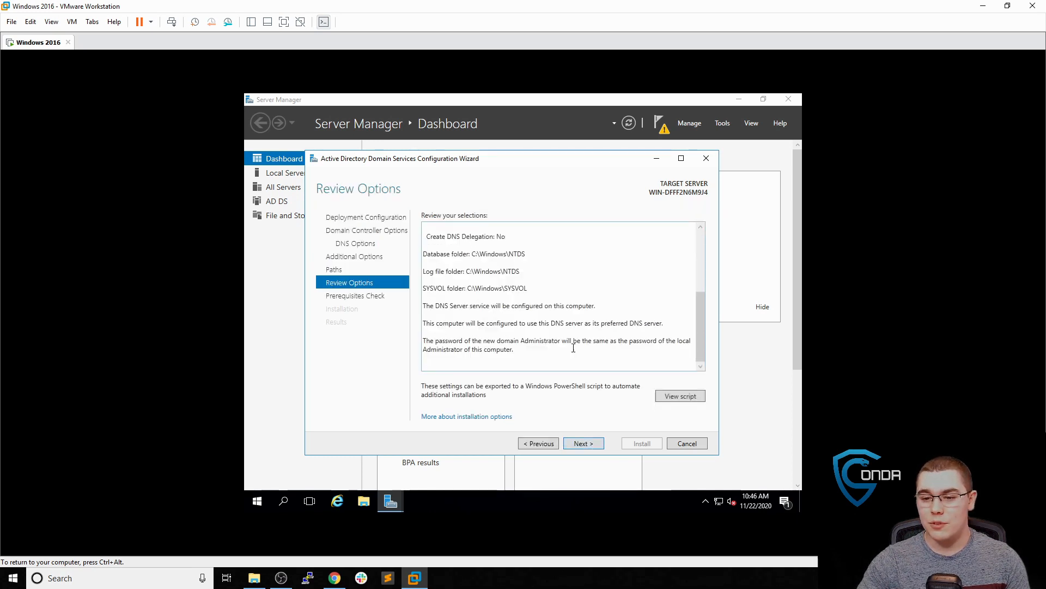
{"action": "left_click", "coordinate": [586, 443]}
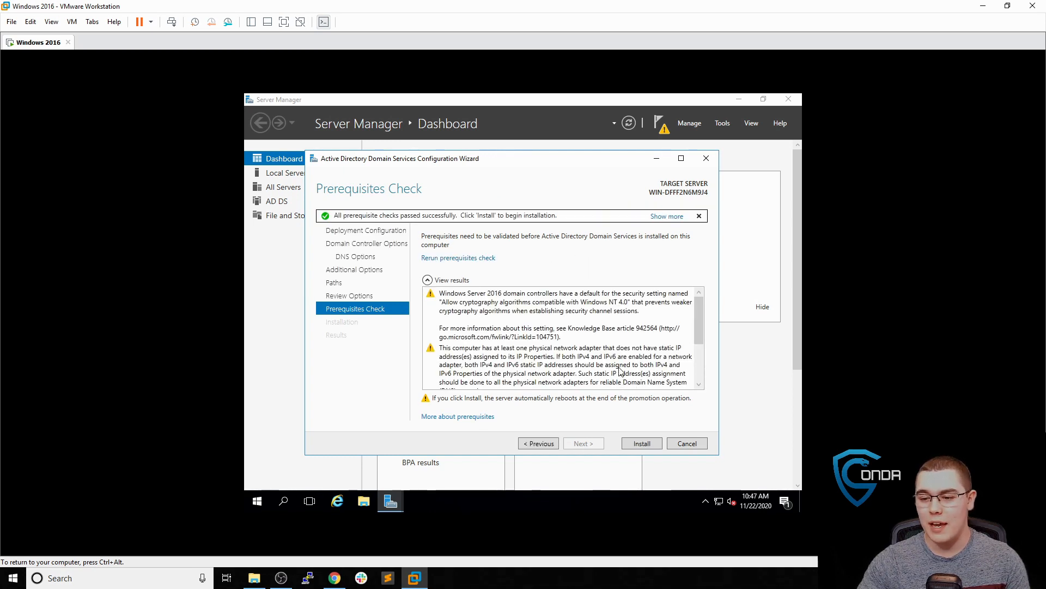
{"action": "scroll", "coordinate": [620, 371], "scroll_direction": "down", "scroll_amount": 2}
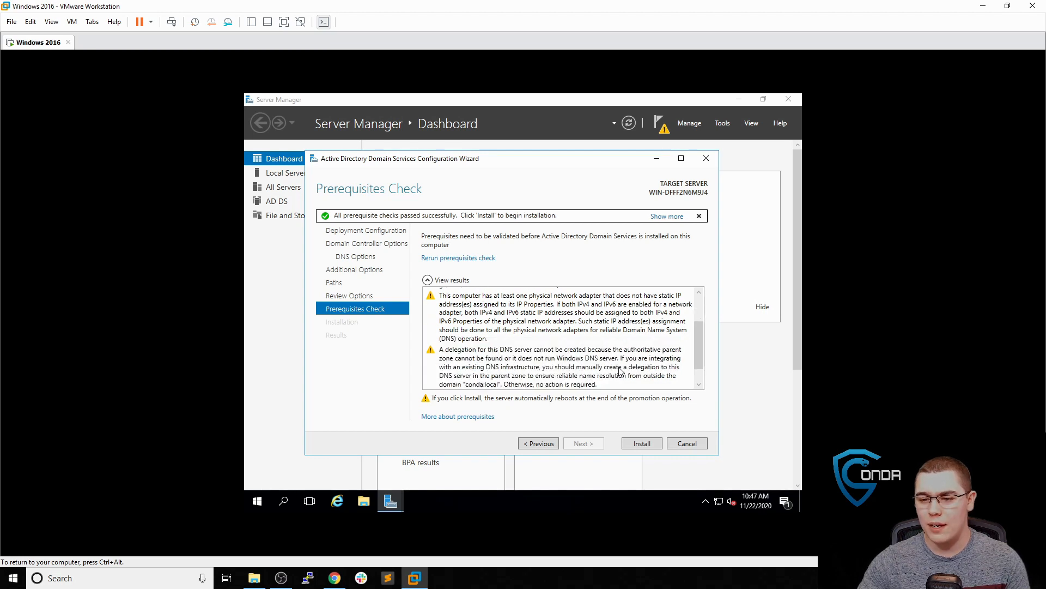
{"action": "scroll", "coordinate": [576, 360], "scroll_direction": "down", "scroll_amount": 1}
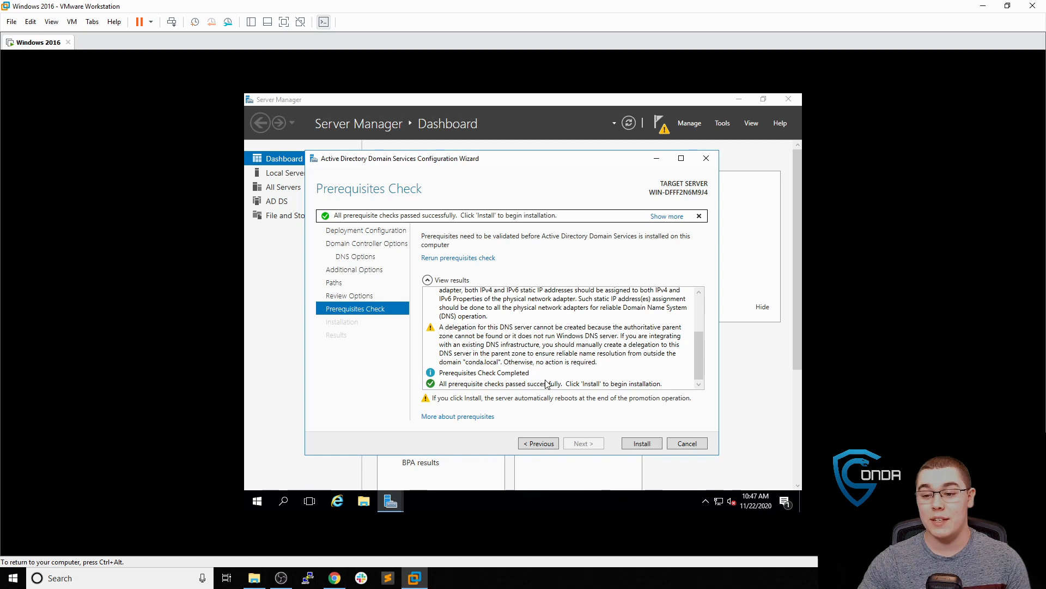
{"action": "left_click", "coordinate": [637, 445]}
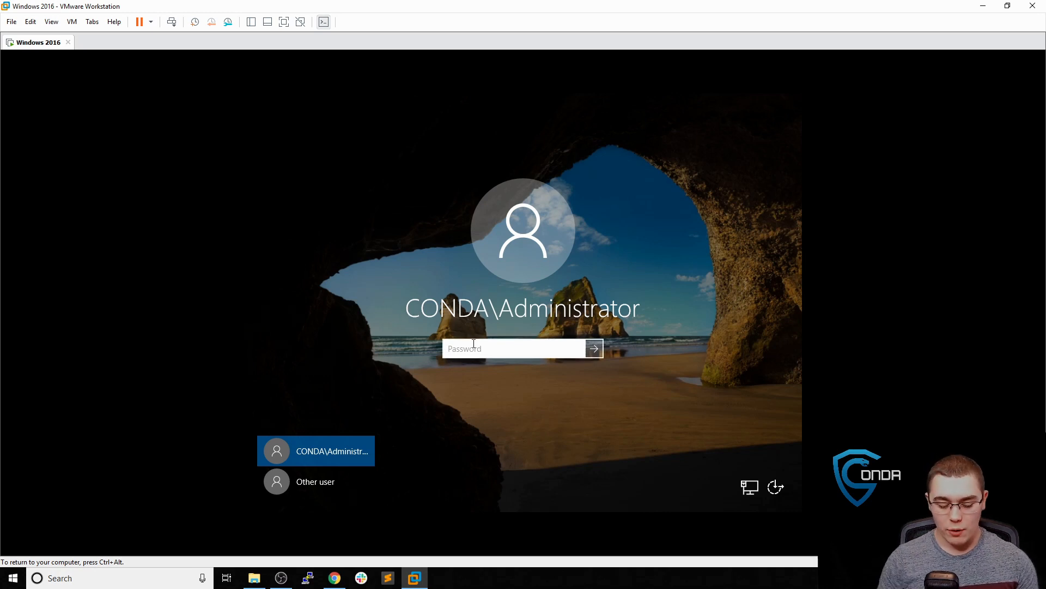
Sign in as domain administrator and launch Active Directory Users and Computers from Tools
{"action": "type", "text": "•••"}
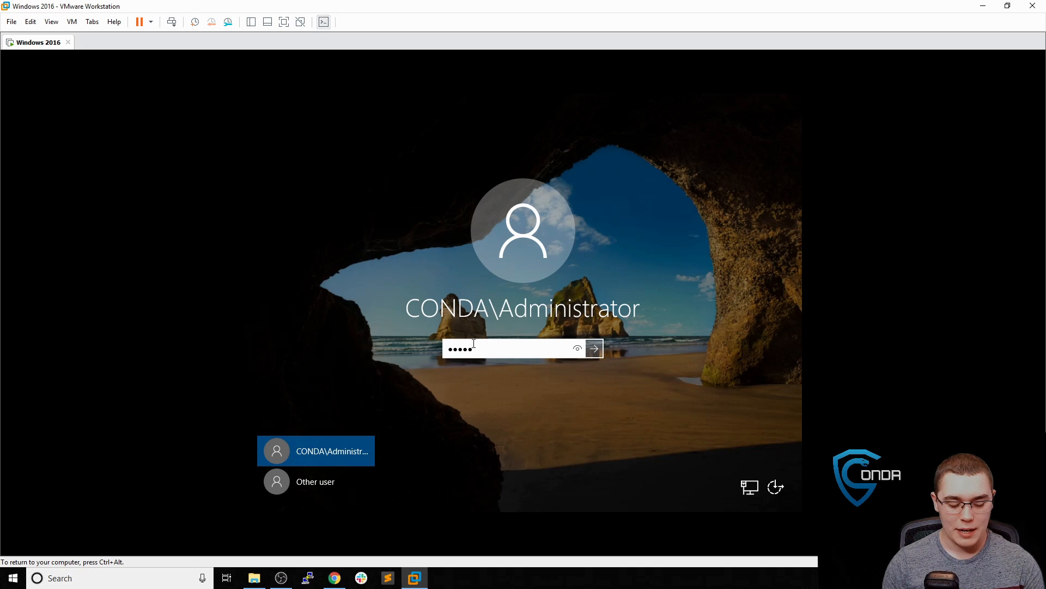
{"action": "key", "text": "Return"}
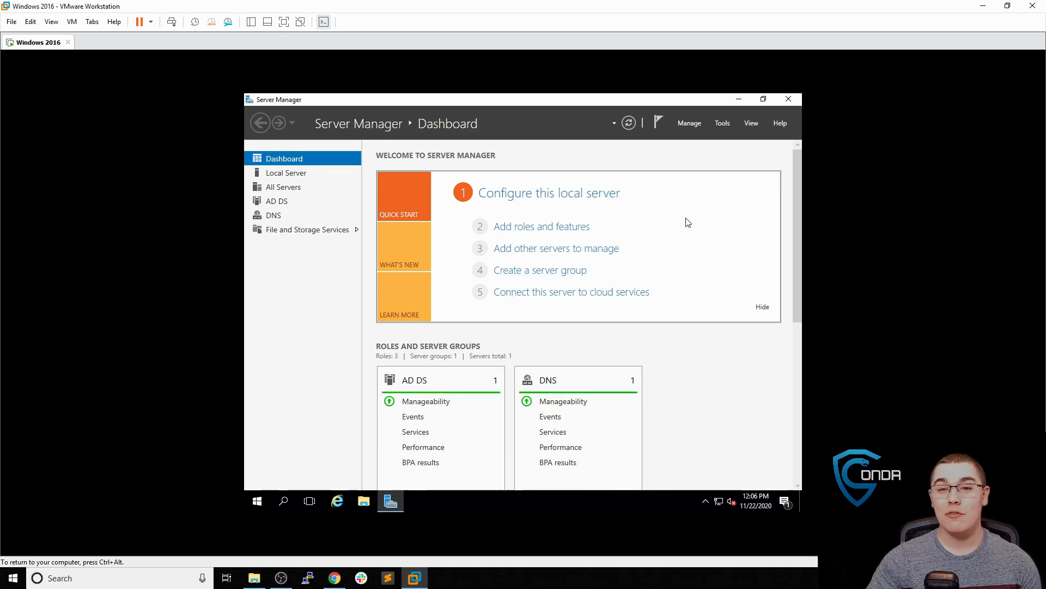
{"action": "left_click", "coordinate": [722, 124]}
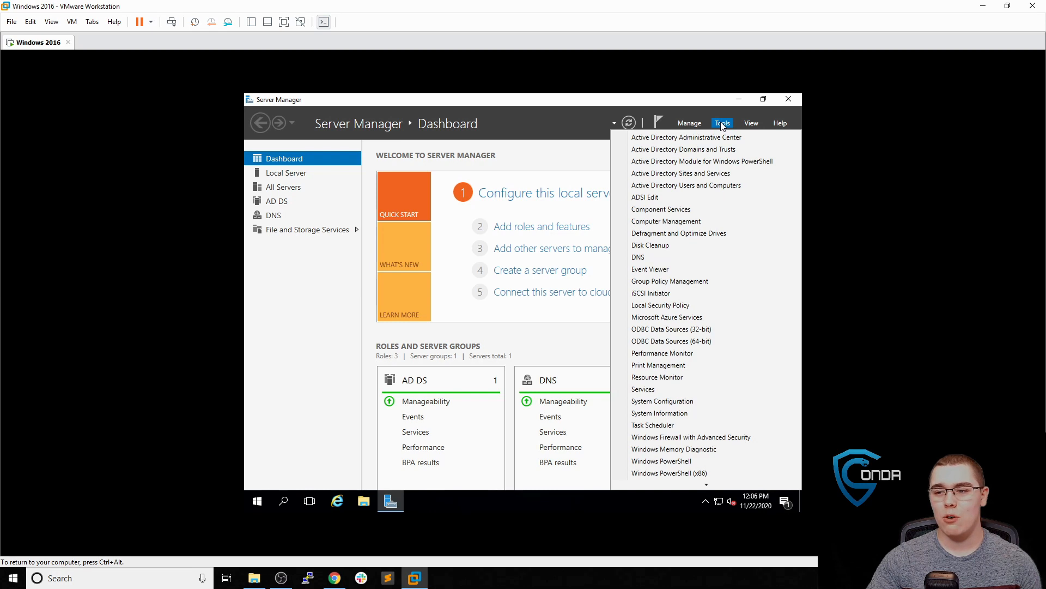
{"action": "left_click", "coordinate": [716, 186]}
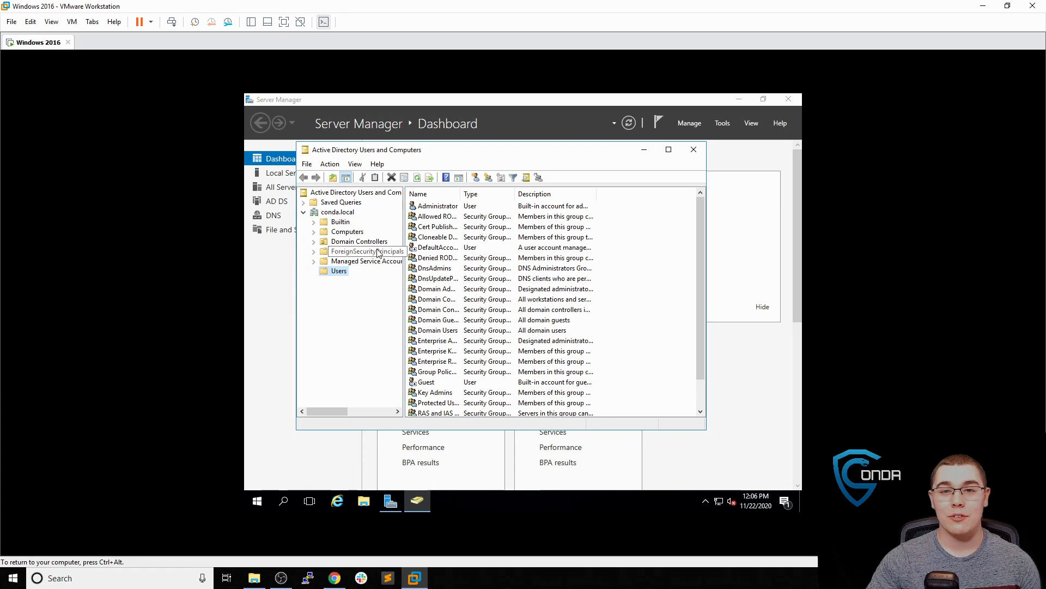
Start a new user in the Users container, entering the user's name and logon name
{"action": "right_click", "coordinate": [342, 276]}
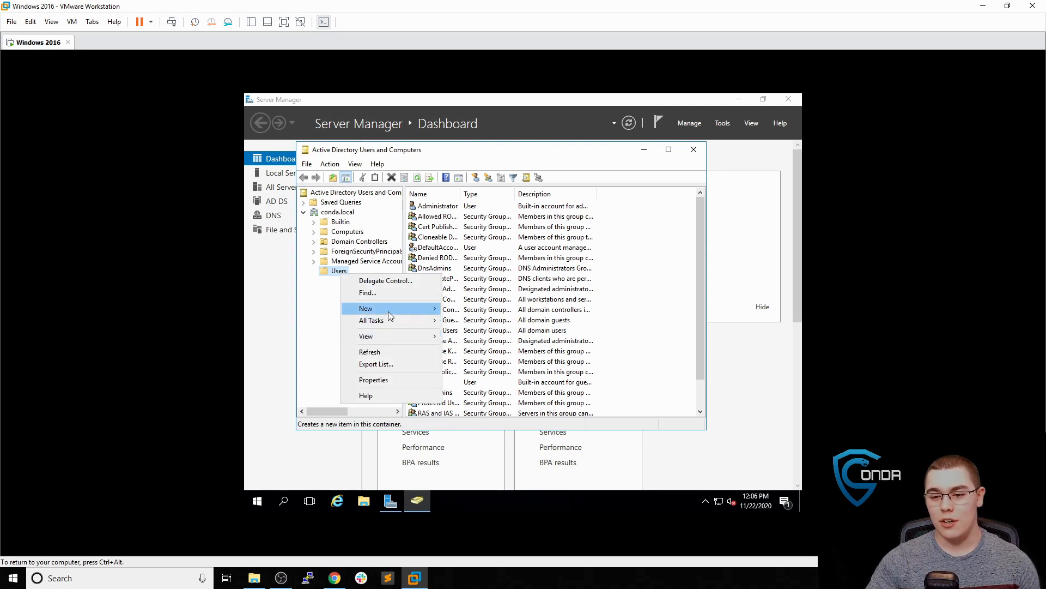
{"action": "mouse_move", "coordinate": [388, 312]}
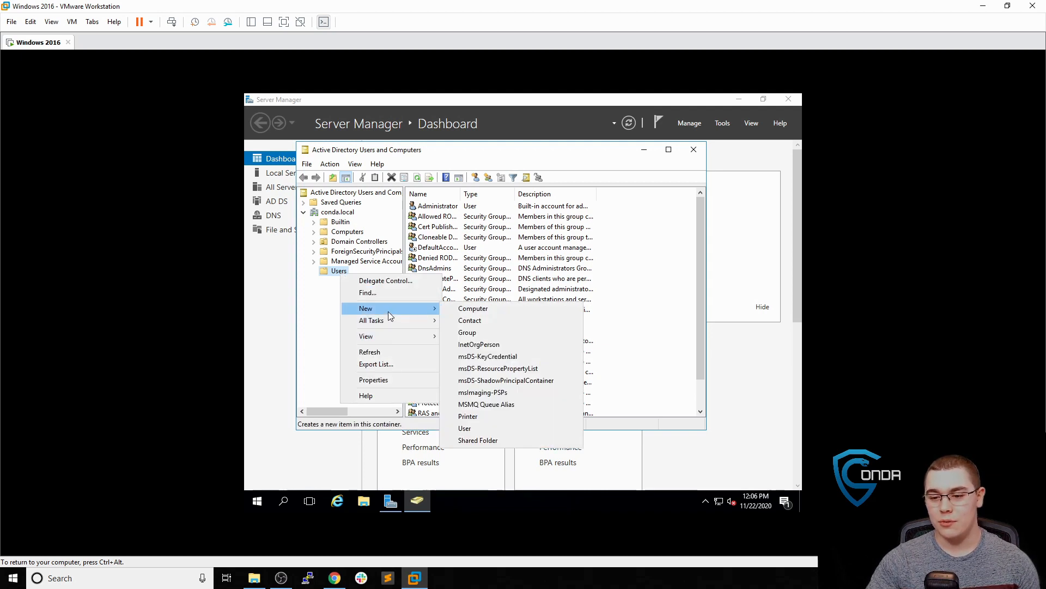
{"action": "left_click", "coordinate": [464, 428]}
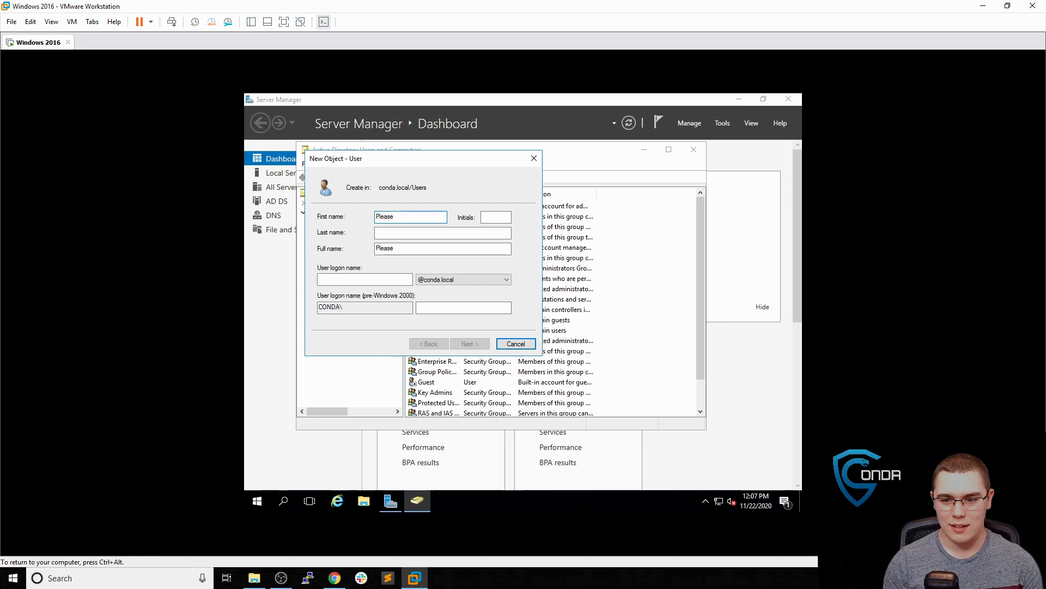
{"action": "key", "text": "Tab"}
{"action": "type", "text": "S"}
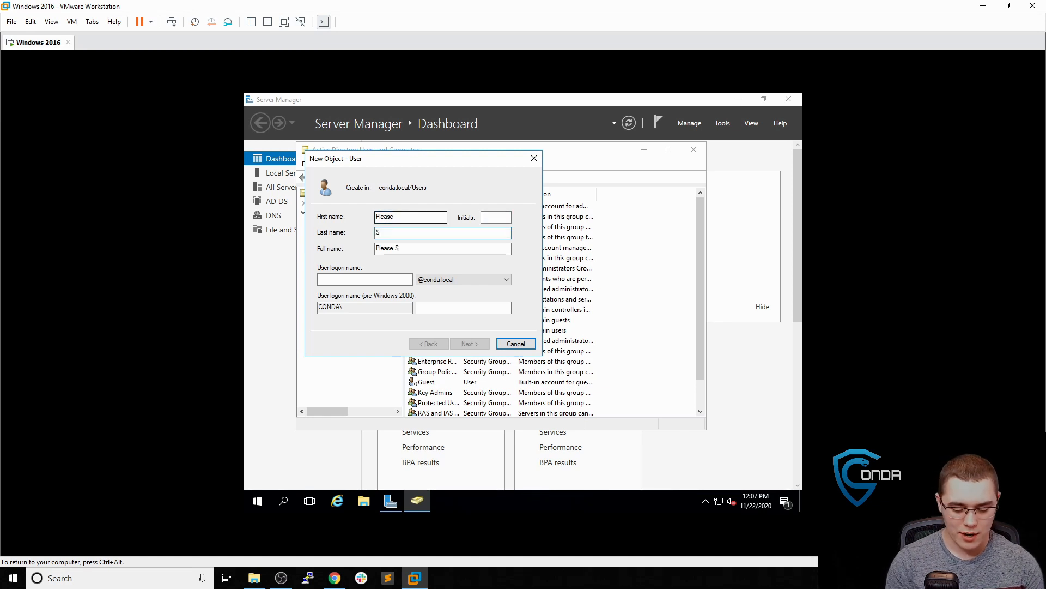
{"action": "type", "text": "ubscribe"}
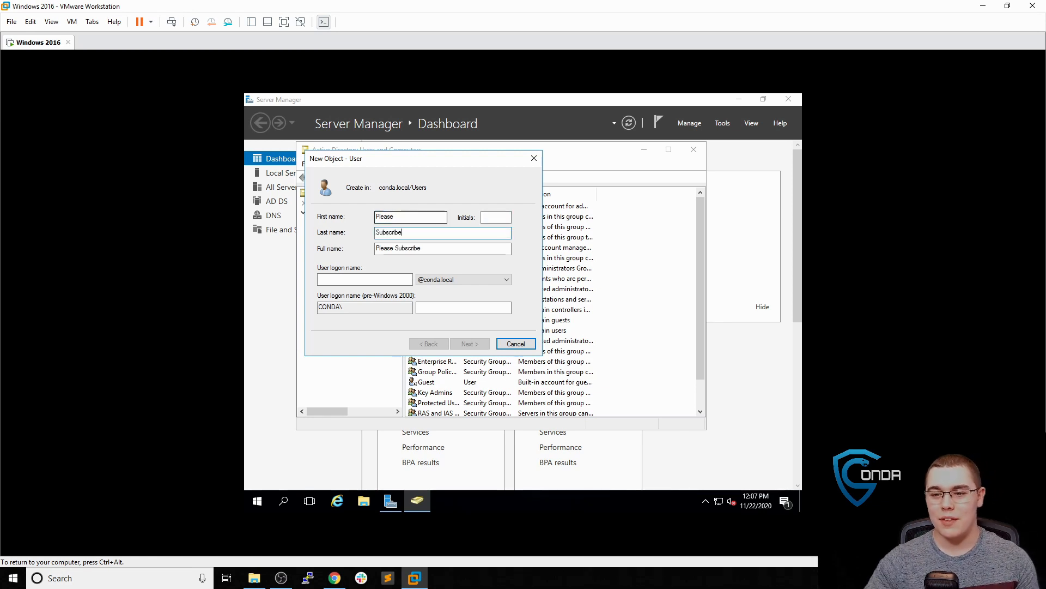
{"action": "left_click", "coordinate": [359, 278]}
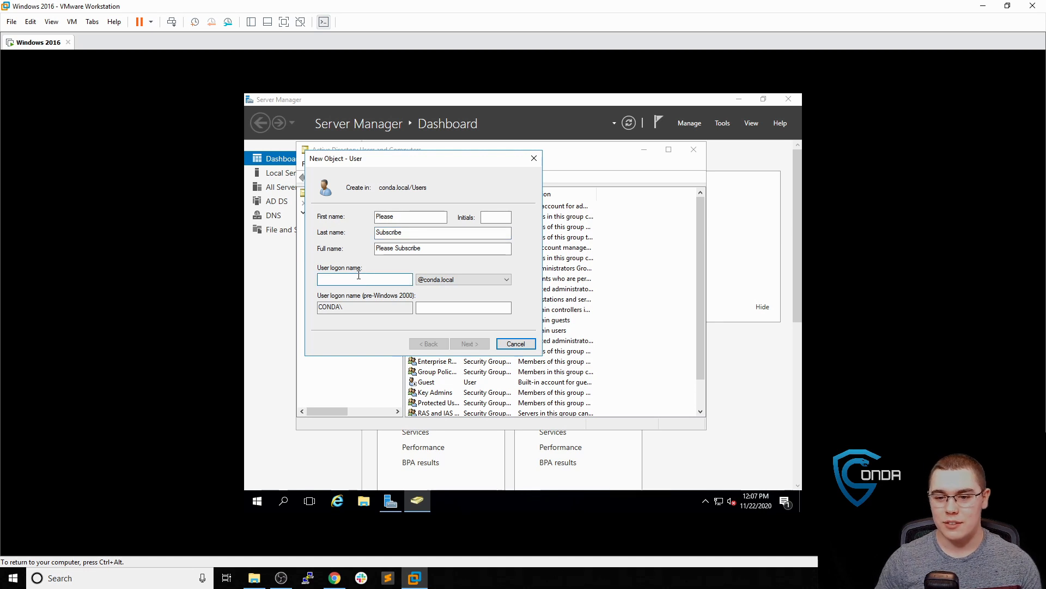
{"action": "type", "text": "subscribe"}
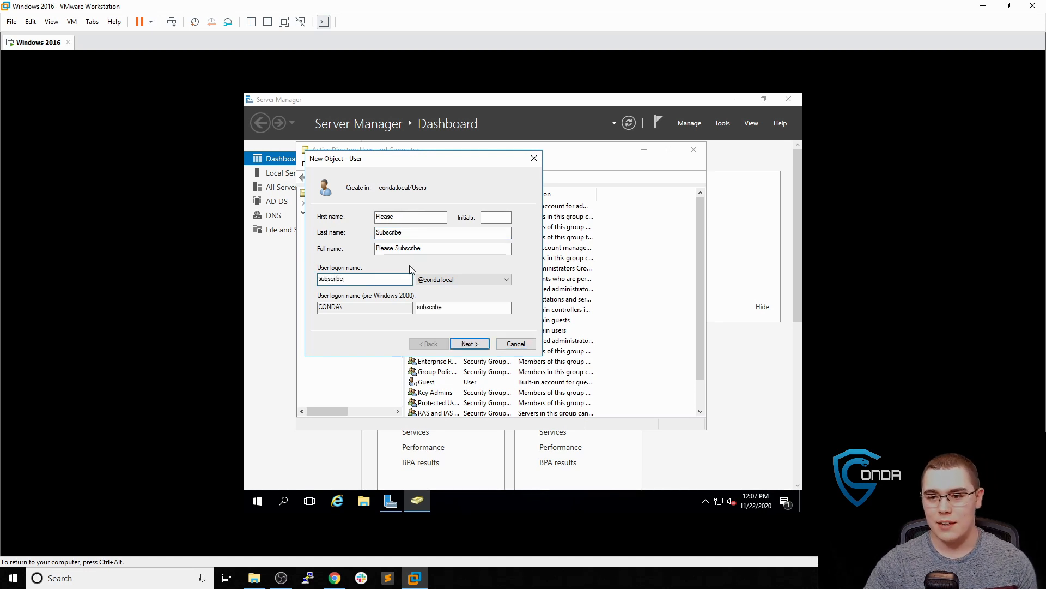
Set and confirm the user's password, drop the forced change at next logon, and create the account
{"action": "left_click", "coordinate": [470, 343]}
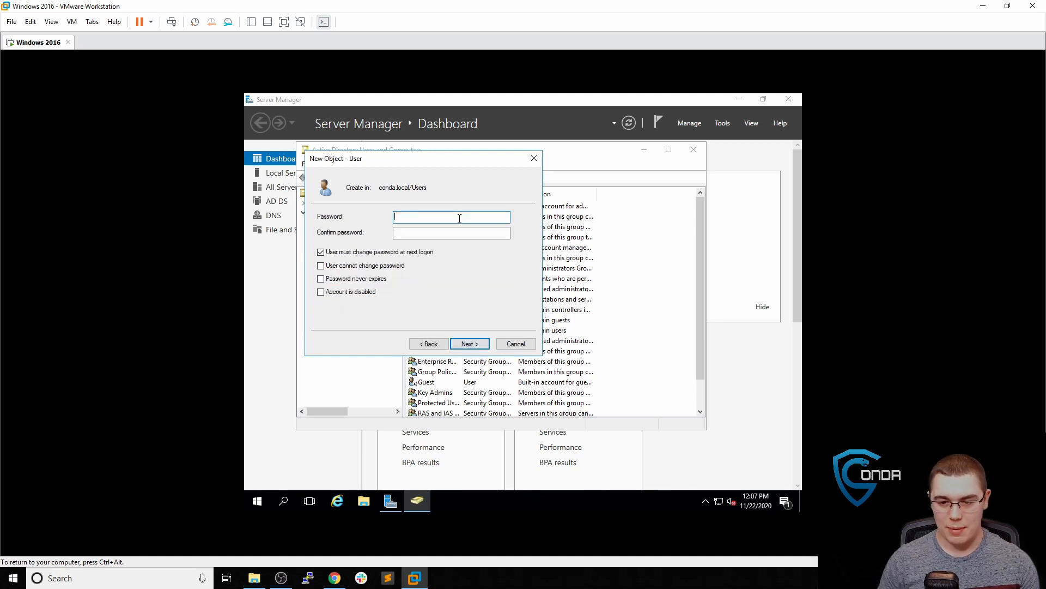
{"action": "type", "text": "P"}
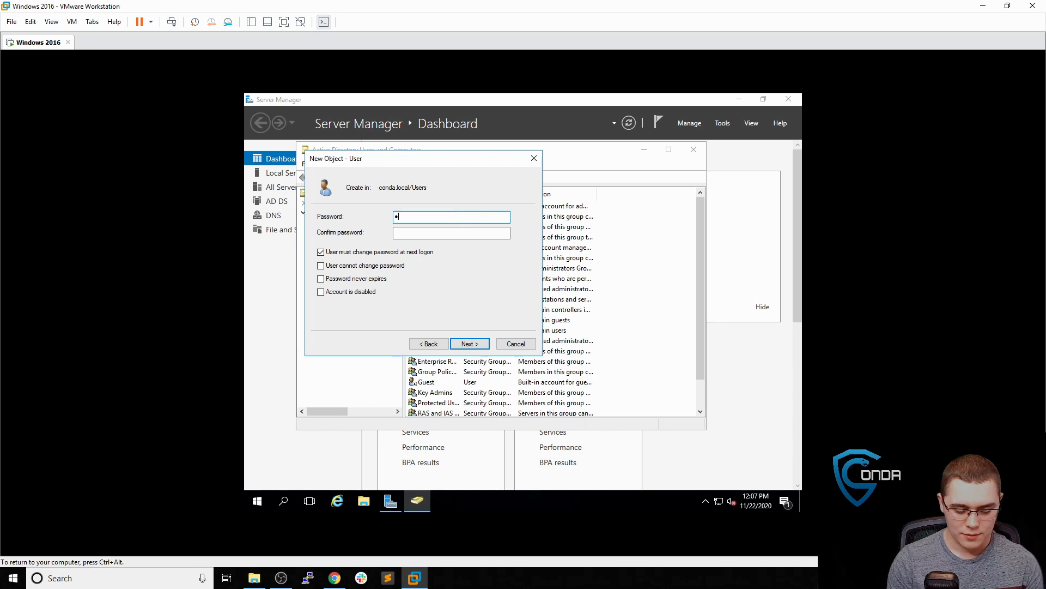
{"action": "type", "text": "assword12"}
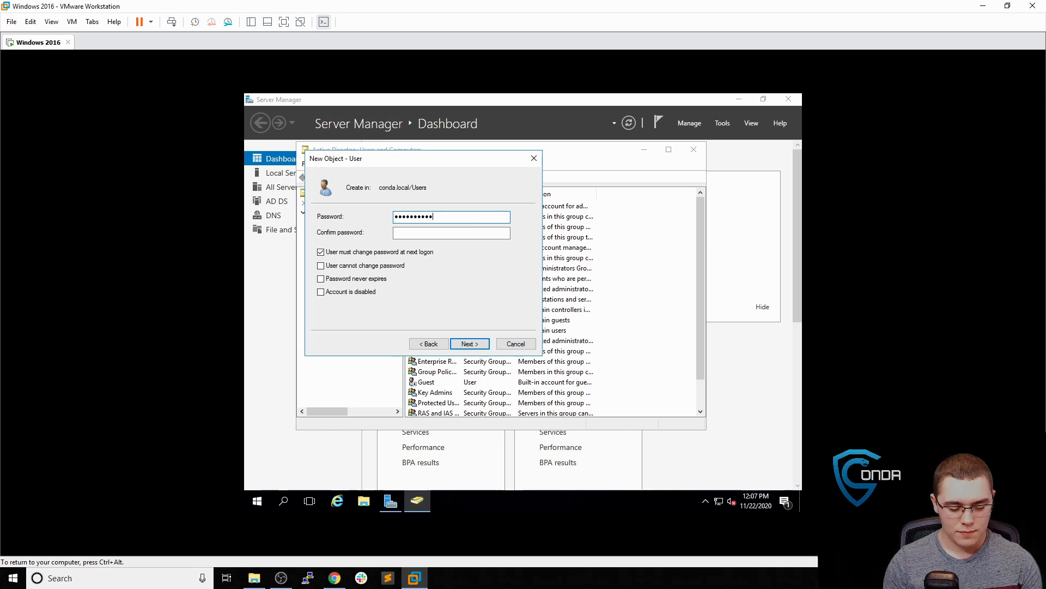
{"action": "type", "text": "3!"}
{"action": "key", "text": "Tab"}
{"action": "type", "text": "Pa"}
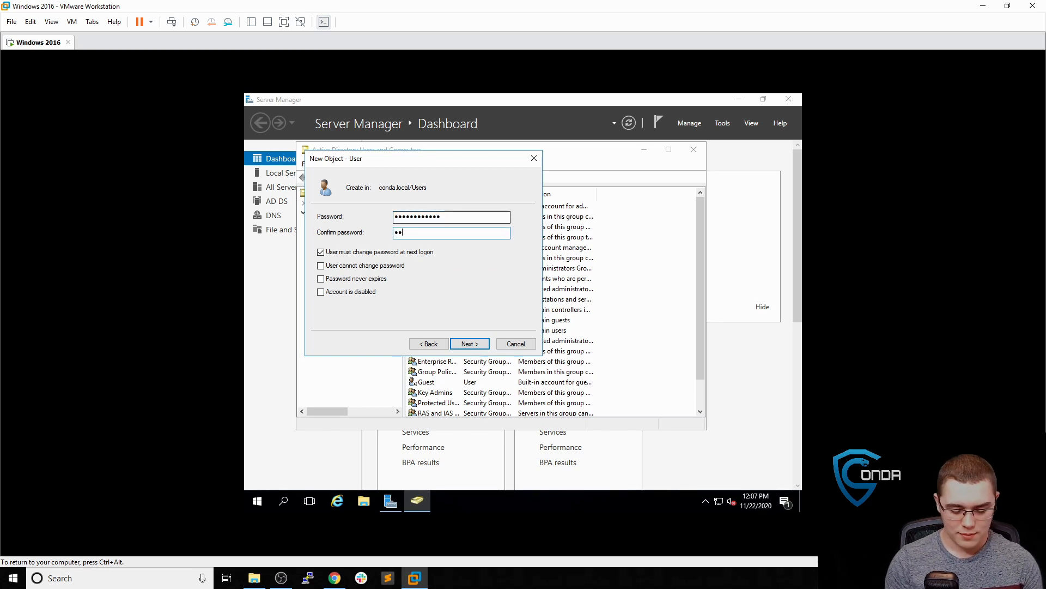
{"action": "type", "text": "ssword12"}
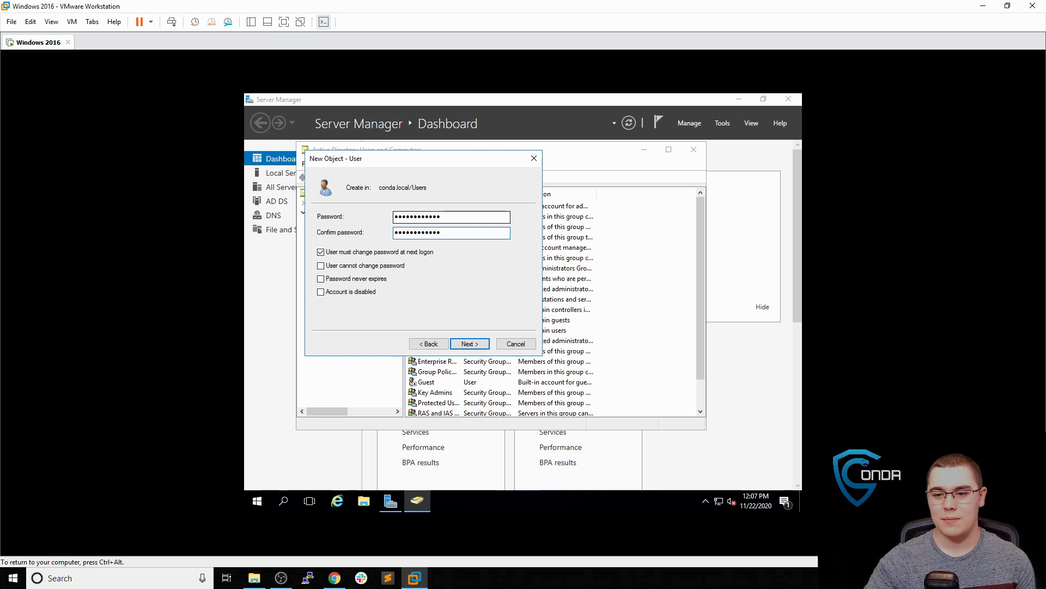
{"action": "left_click", "coordinate": [321, 252]}
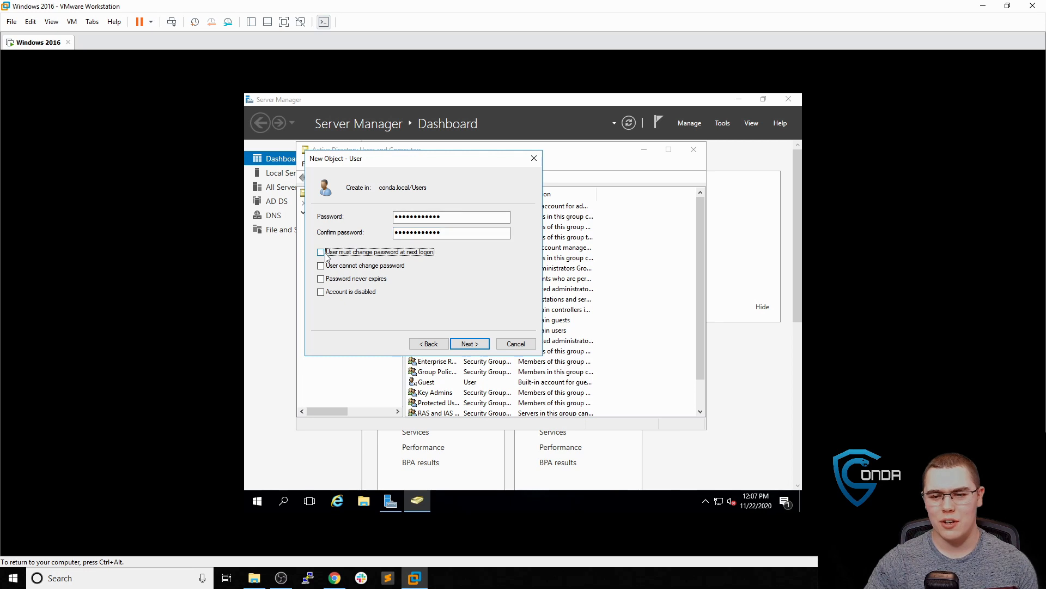
{"action": "left_click", "coordinate": [484, 347]}
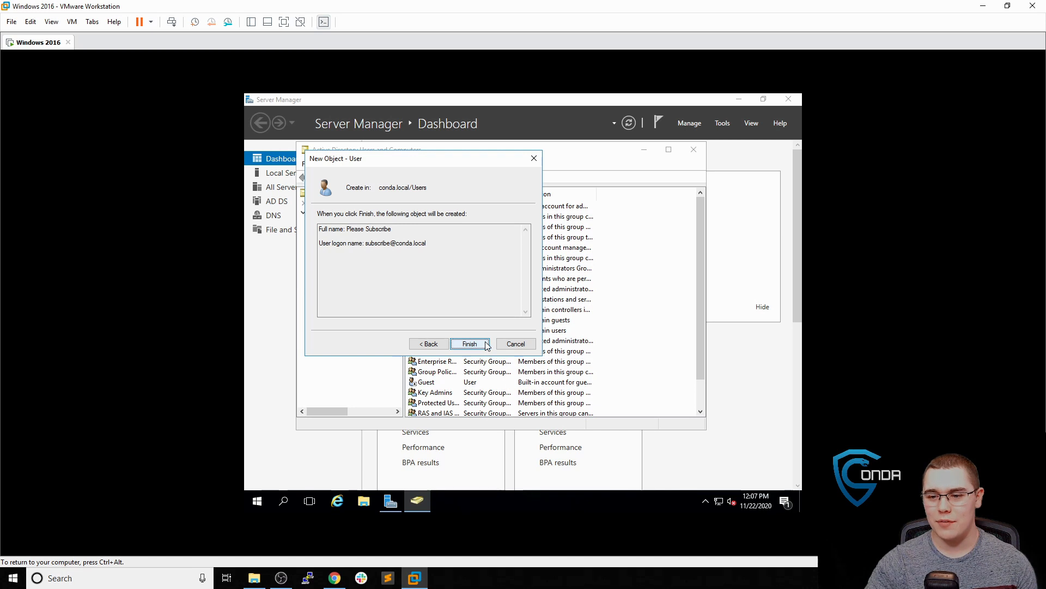
{"action": "left_click", "coordinate": [484, 344]}
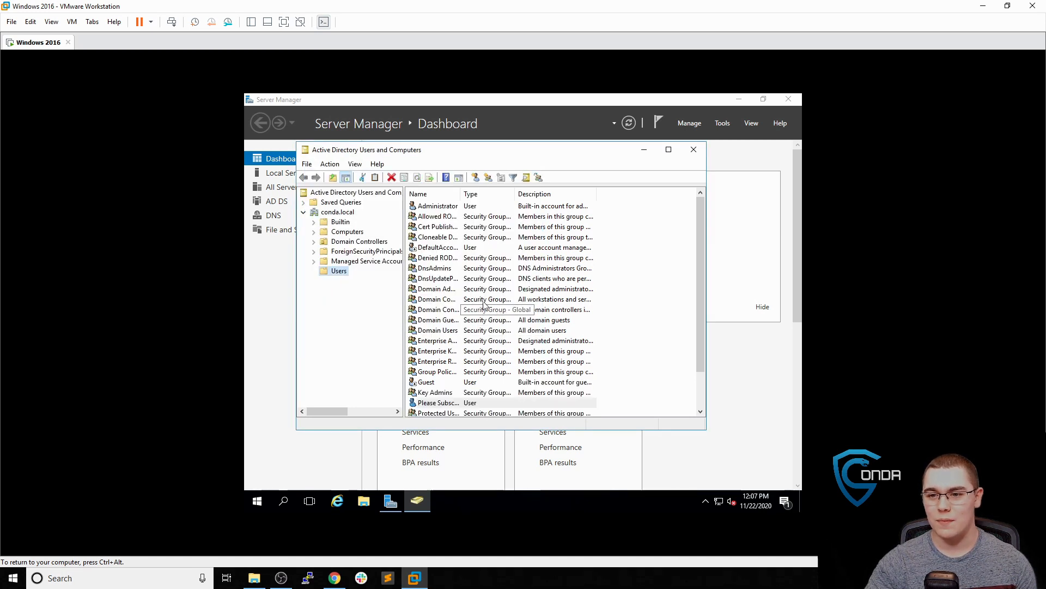
{"action": "scroll", "coordinate": [479, 338], "scroll_direction": "down", "scroll_amount": 1}
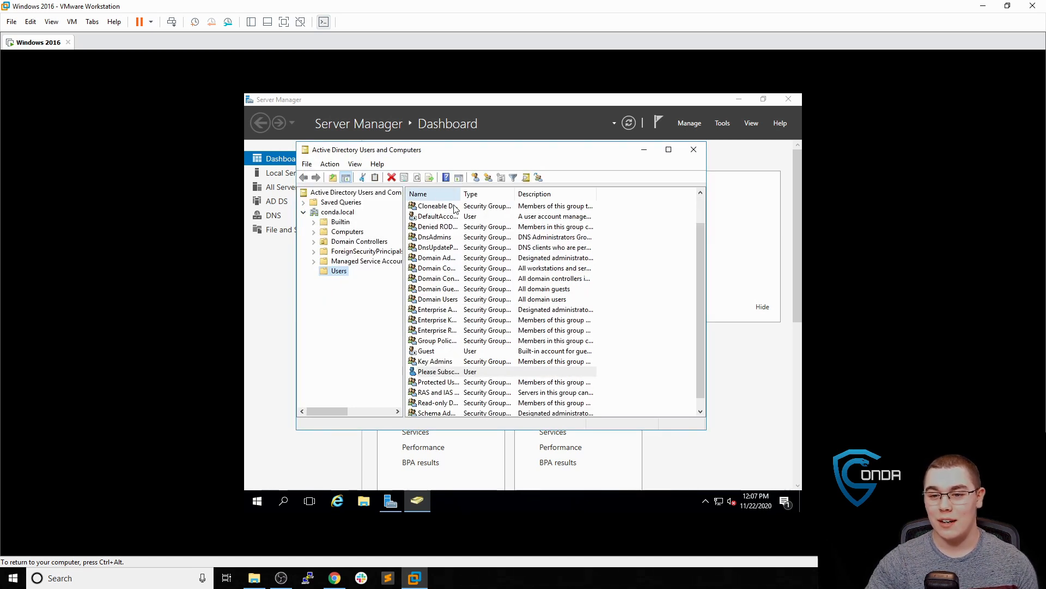
{"action": "scroll", "coordinate": [447, 338], "scroll_direction": "down", "scroll_amount": 1}
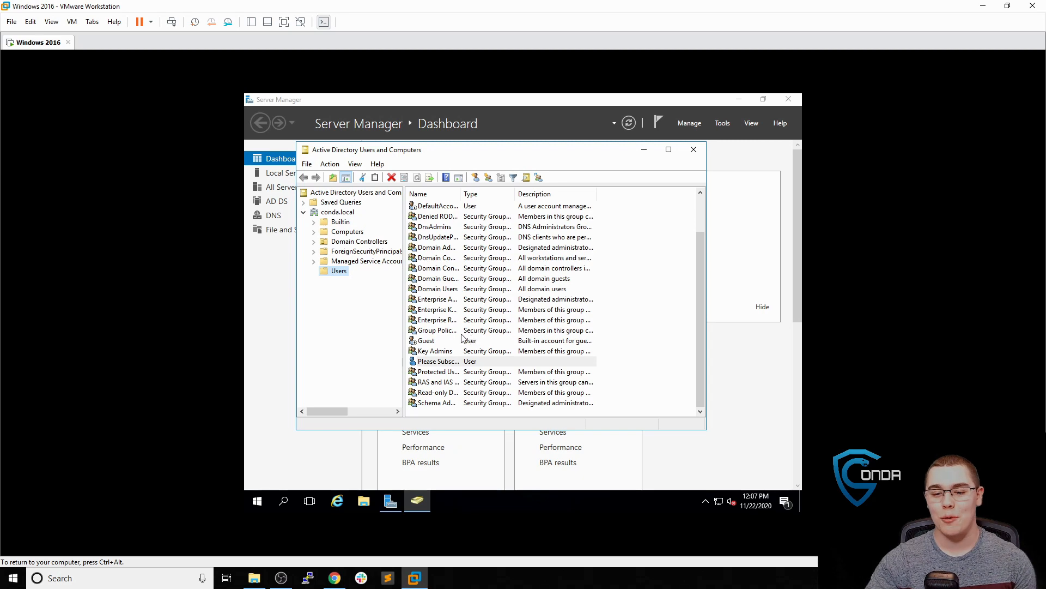
Start a new ESXi virtual machine named 'Windows 10 Client'
{"action": "left_click", "coordinate": [344, 580]}
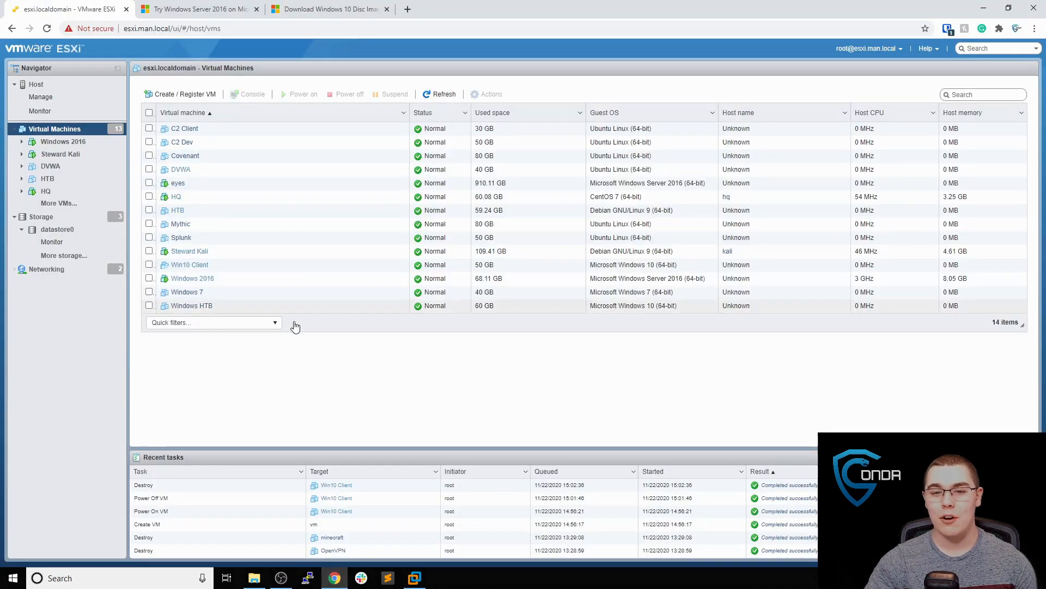
{"action": "left_click", "coordinate": [212, 96]}
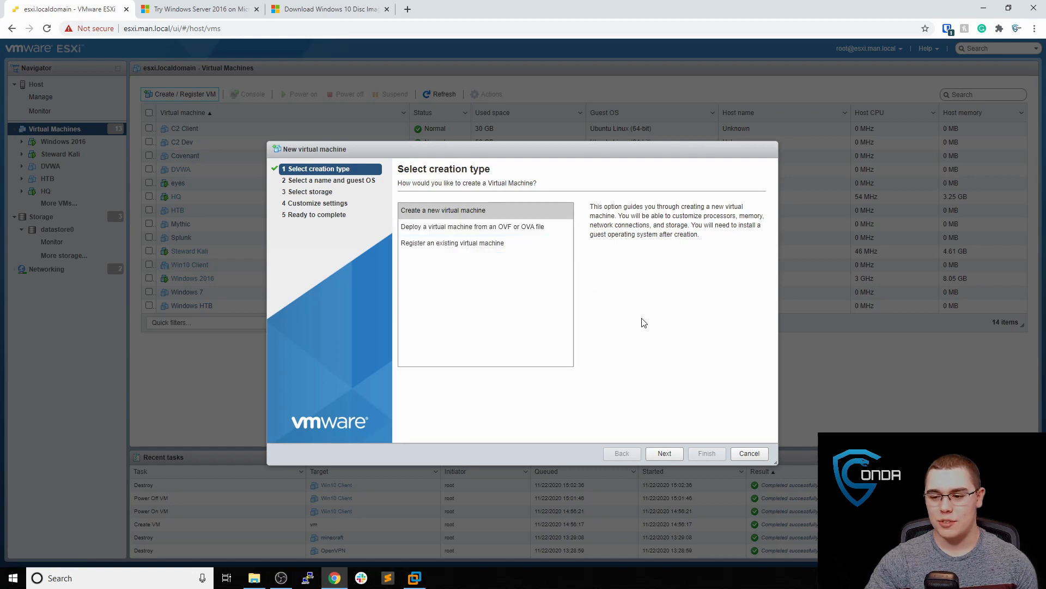
{"action": "left_click", "coordinate": [665, 453]}
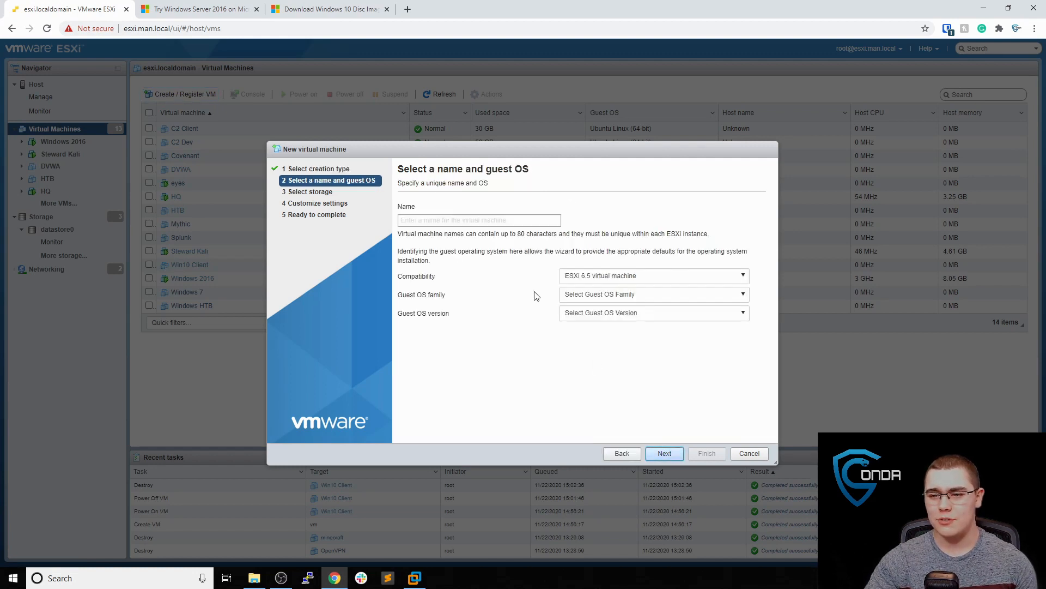
{"action": "left_click", "coordinate": [485, 221]}
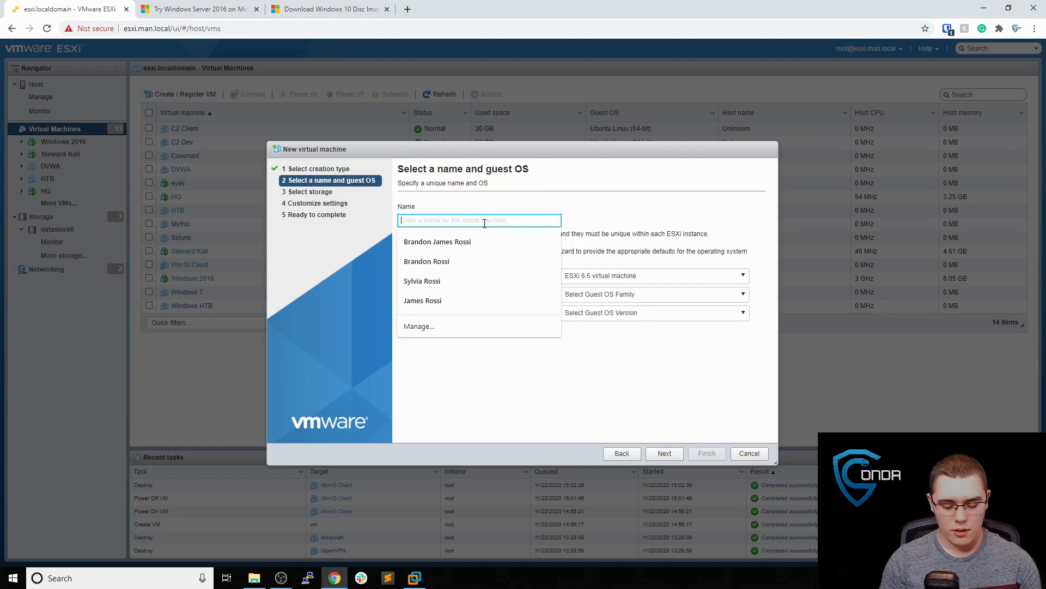
{"action": "type", "text": "Windo"}
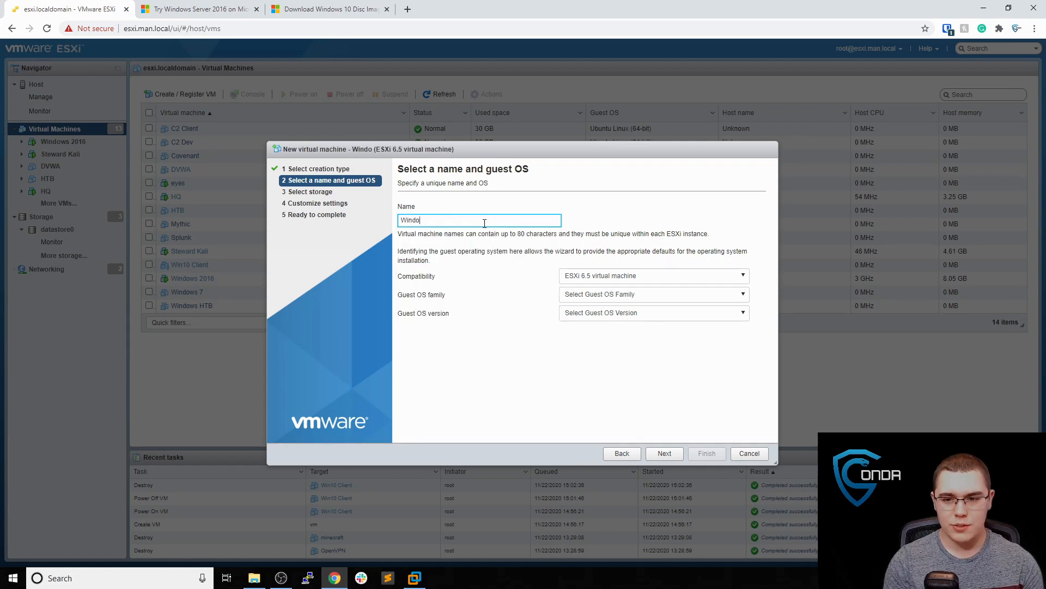
{"action": "type", "text": "ws 10 Client"}
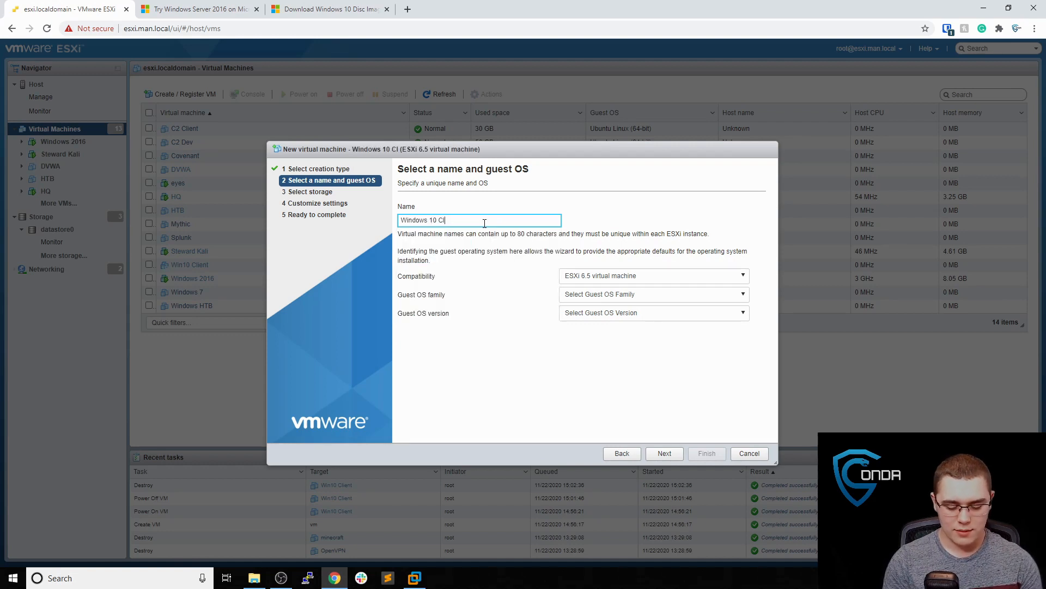
Set the guest OS to Microsoft Windows 10 (64-bit) and keep datastore0 for storage
{"action": "left_click", "coordinate": [602, 294]}
{"action": "left_click", "coordinate": [603, 362]}
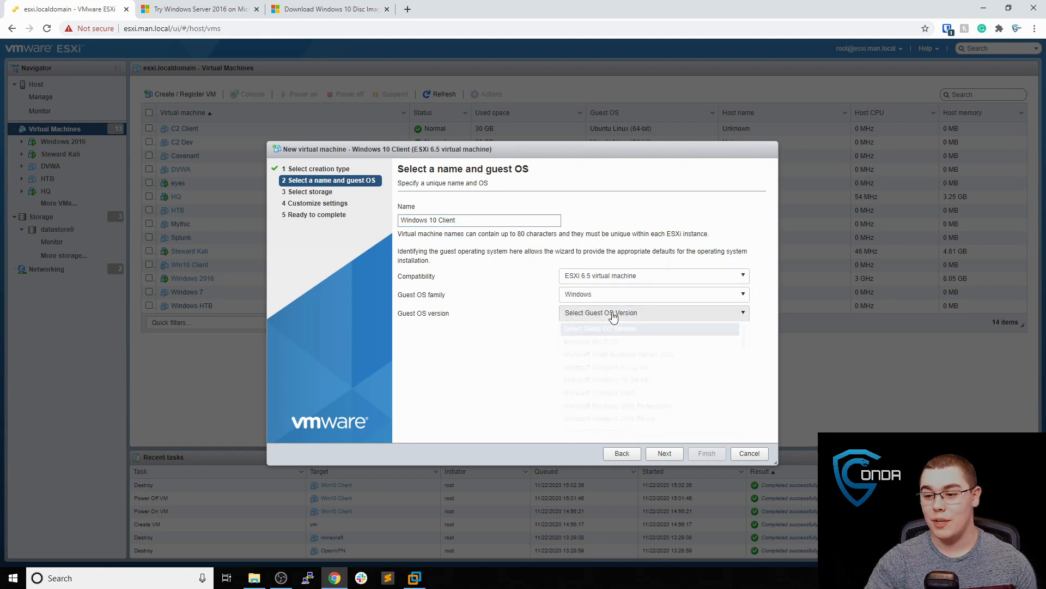
{"action": "left_click", "coordinate": [611, 314]}
{"action": "left_click", "coordinate": [654, 380]}
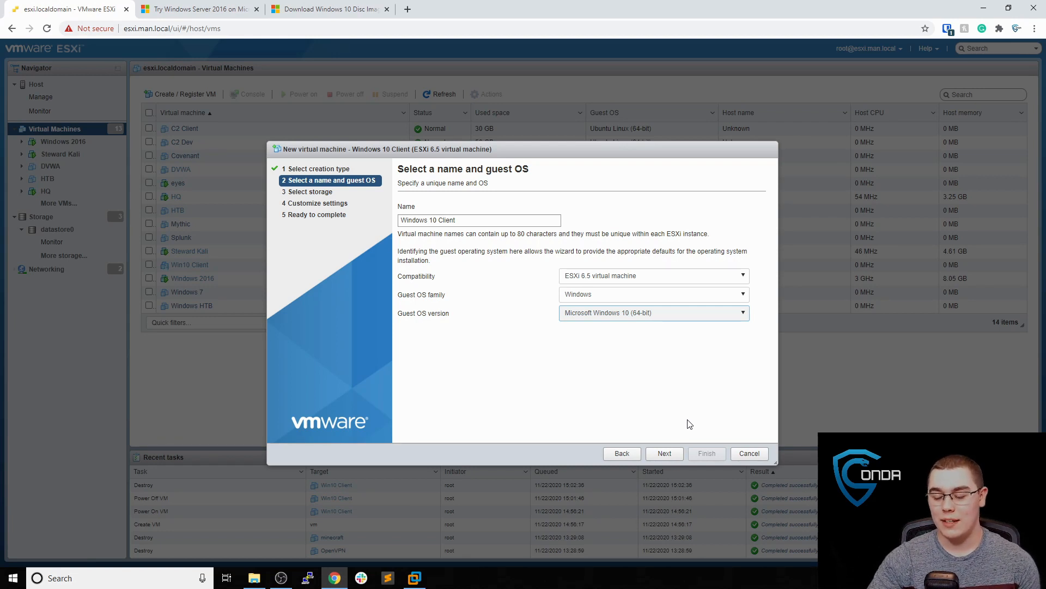
{"action": "left_click", "coordinate": [664, 454]}
{"action": "left_click", "coordinate": [680, 452]}
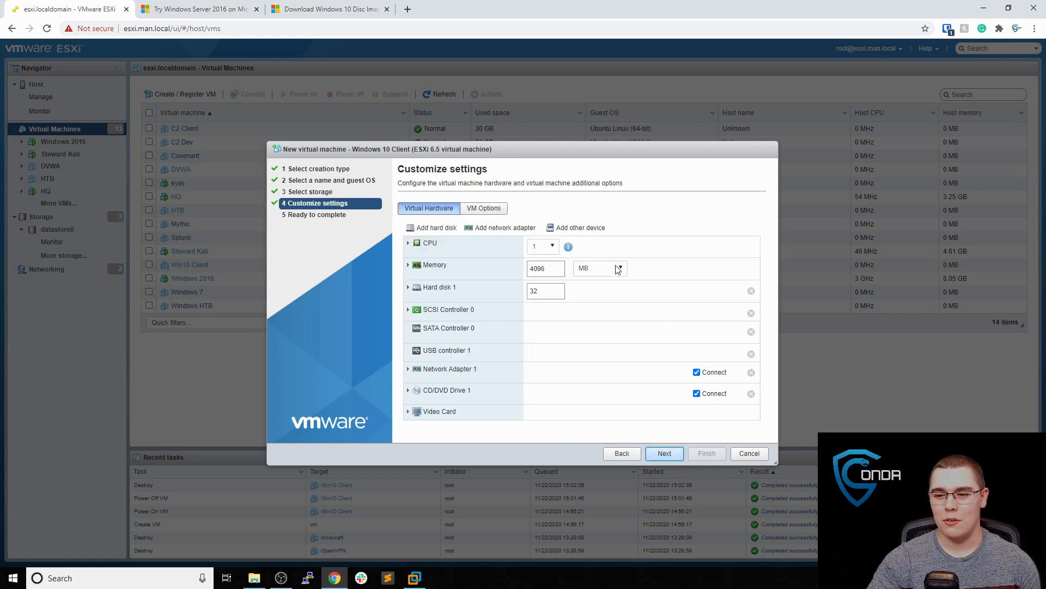
Give the VM 8 GB of memory and a 50 GB hard disk
{"action": "left_click", "coordinate": [592, 274]}
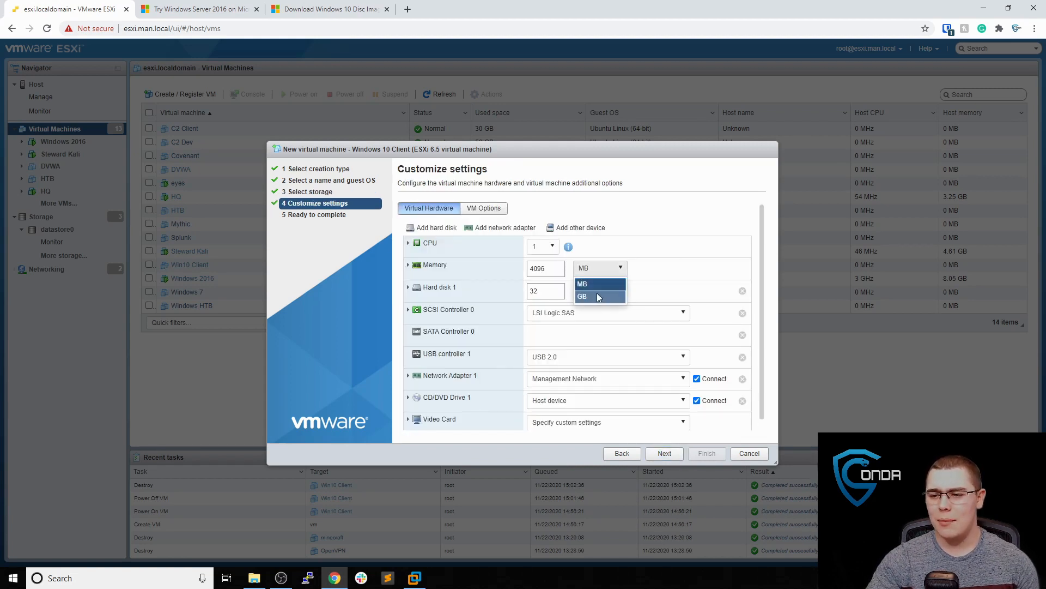
{"action": "left_click", "coordinate": [597, 294]}
{"action": "double_click", "coordinate": [556, 284]}
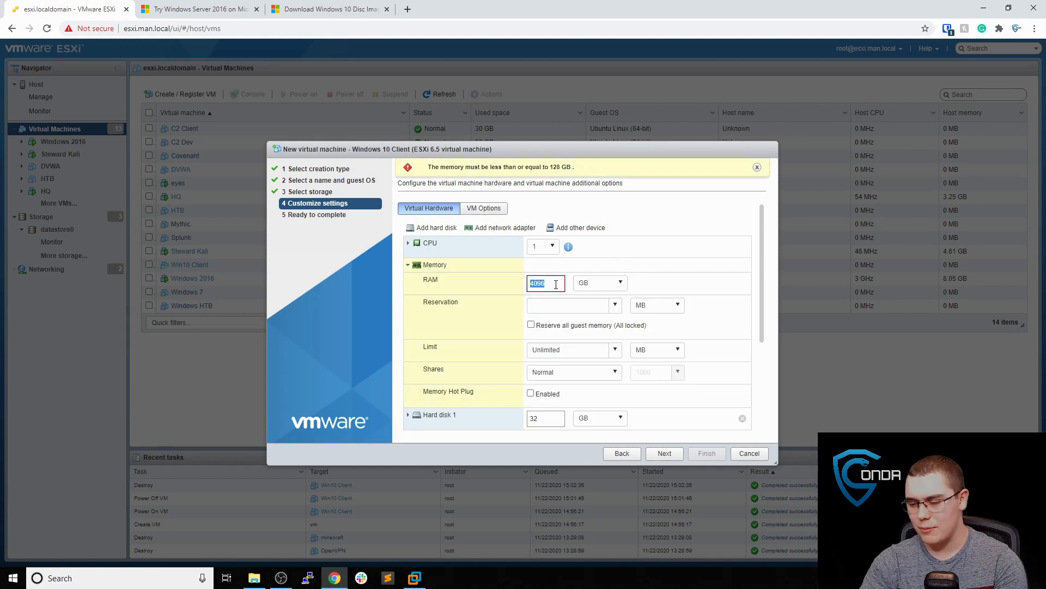
{"action": "type", "text": "8"}
{"action": "scroll", "coordinate": [611, 319], "scroll_direction": "down", "scroll_amount": 1}
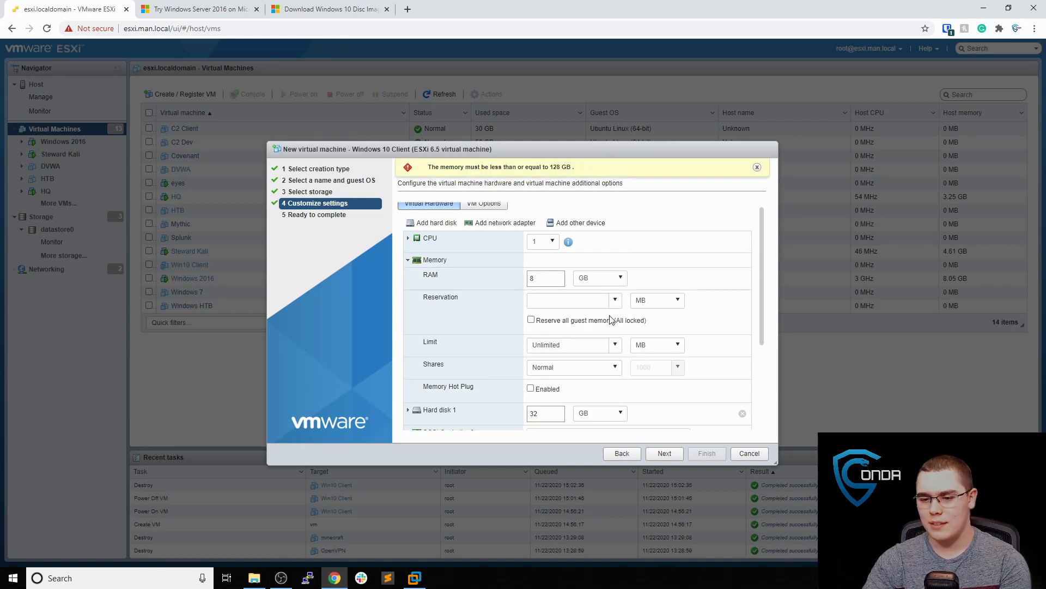
{"action": "scroll", "coordinate": [611, 320], "scroll_direction": "down", "scroll_amount": 1}
{"action": "left_click", "coordinate": [544, 363]}
{"action": "type", "text": "50"}
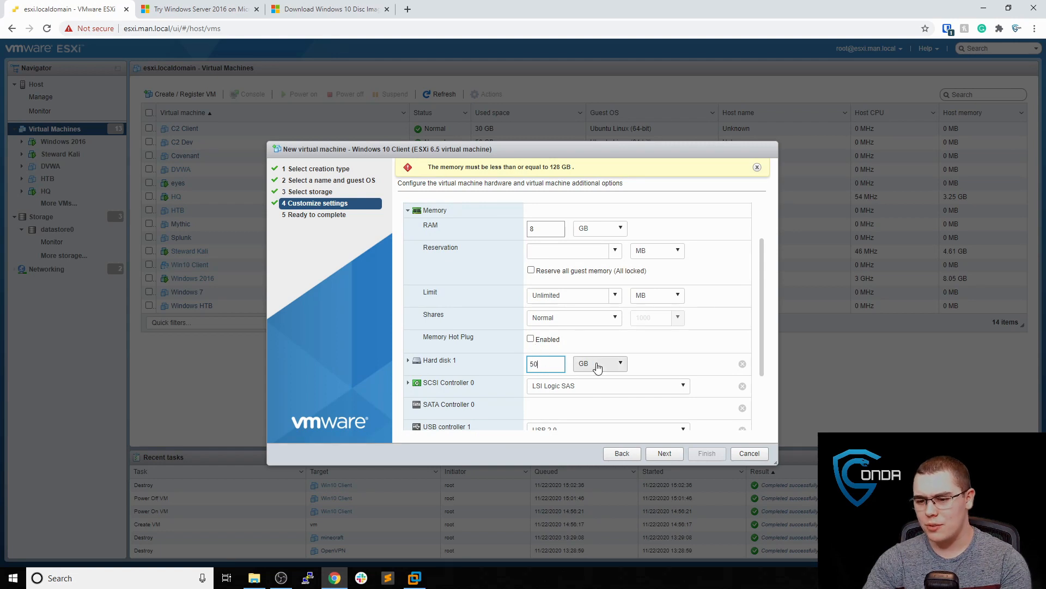
{"action": "left_click", "coordinate": [644, 366]}
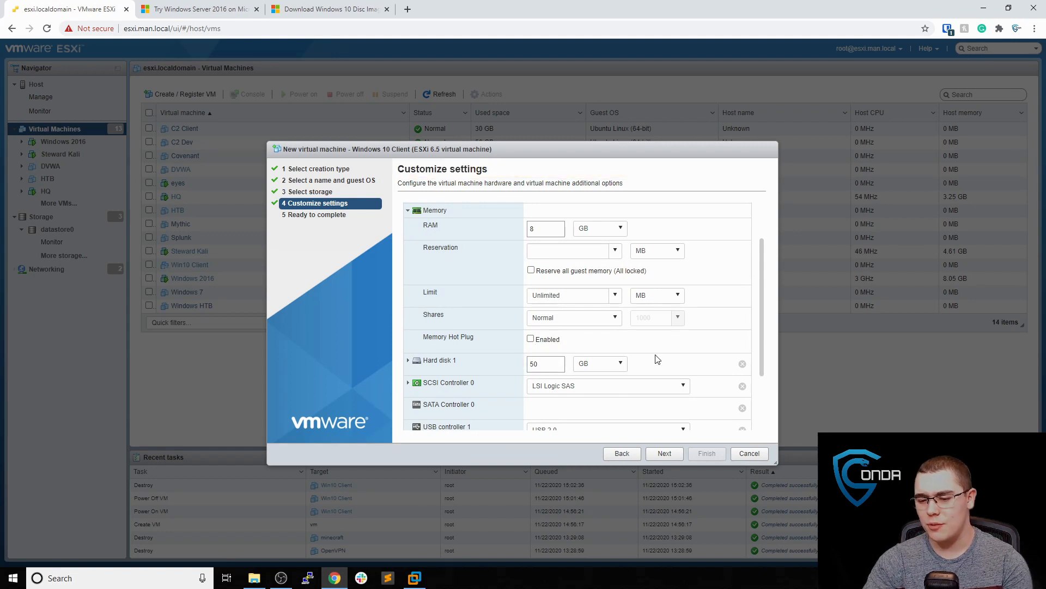
Connect the network adapter to VM Network and mount the Windows 10 20H2 ISO from datastore0
{"action": "scroll", "coordinate": [643, 359], "scroll_direction": "down", "scroll_amount": 1}
{"action": "left_click", "coordinate": [607, 402]}
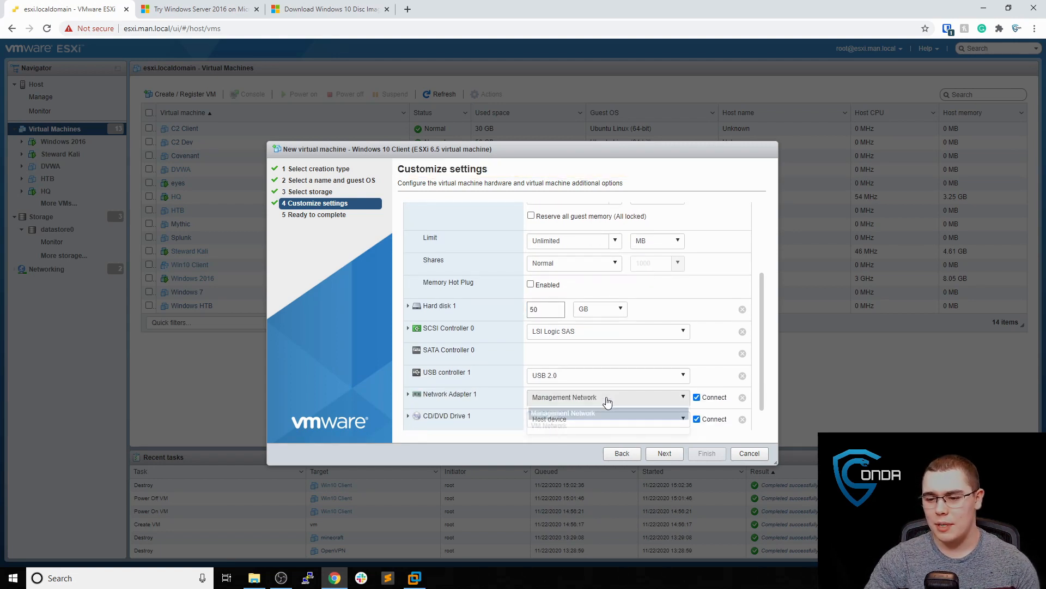
{"action": "left_click", "coordinate": [597, 421]}
{"action": "scroll", "coordinate": [620, 373], "scroll_direction": "down", "scroll_amount": 1}
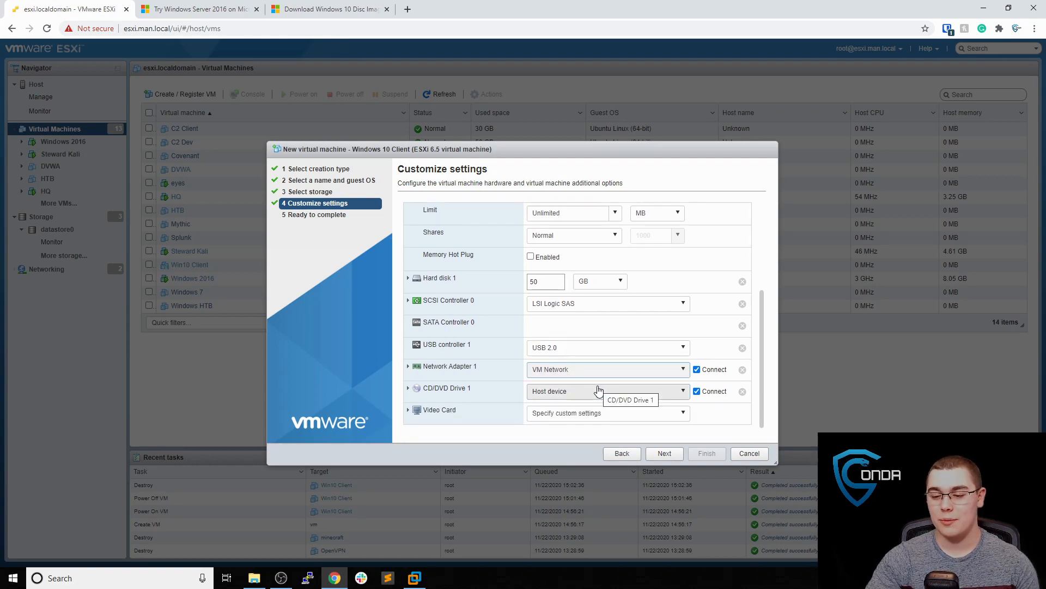
{"action": "left_click", "coordinate": [598, 390]}
{"action": "left_click", "coordinate": [596, 417]}
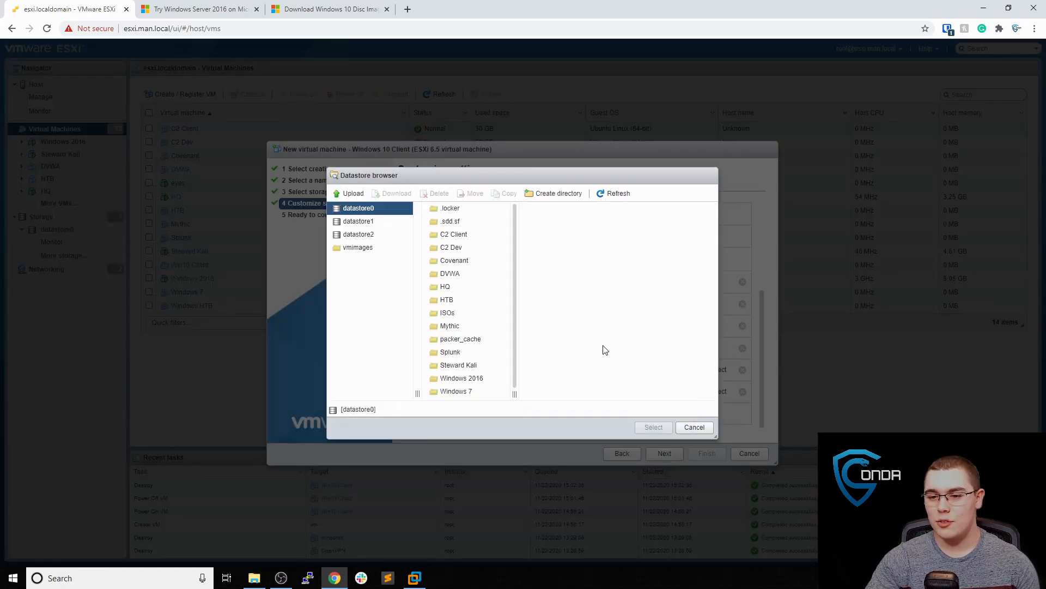
{"action": "left_click", "coordinate": [468, 313]}
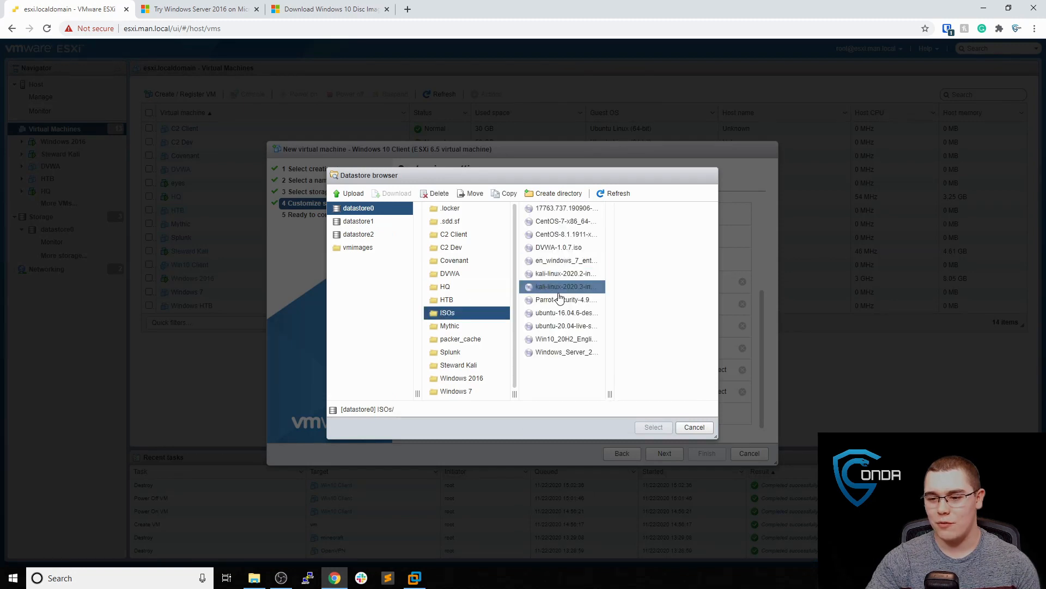
{"action": "left_click", "coordinate": [567, 338]}
{"action": "left_click", "coordinate": [653, 427]}
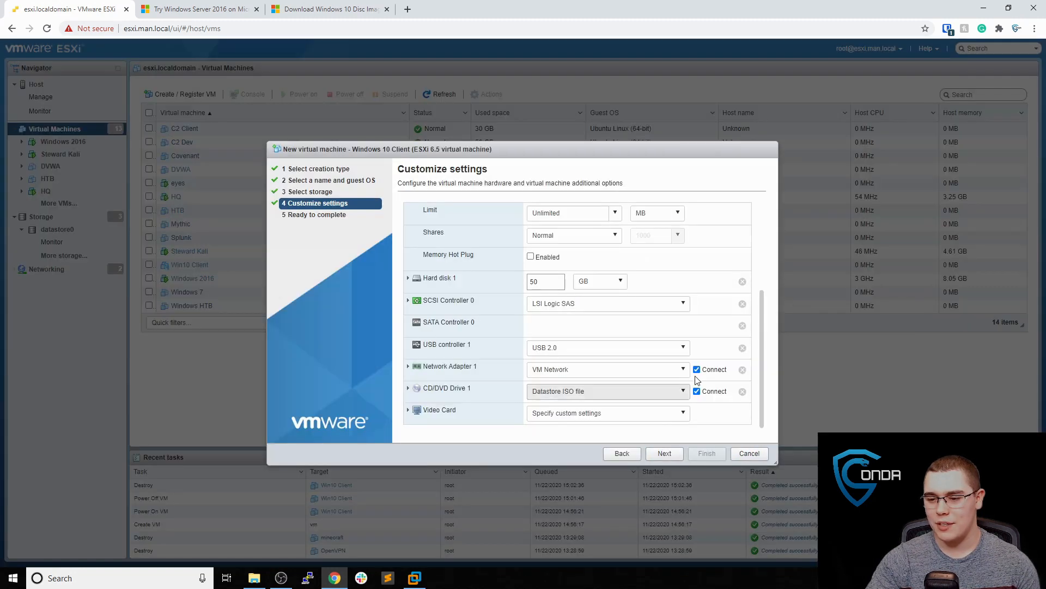
Review the settings and finish creating the Windows 10 Client VM
{"action": "left_click", "coordinate": [670, 454]}
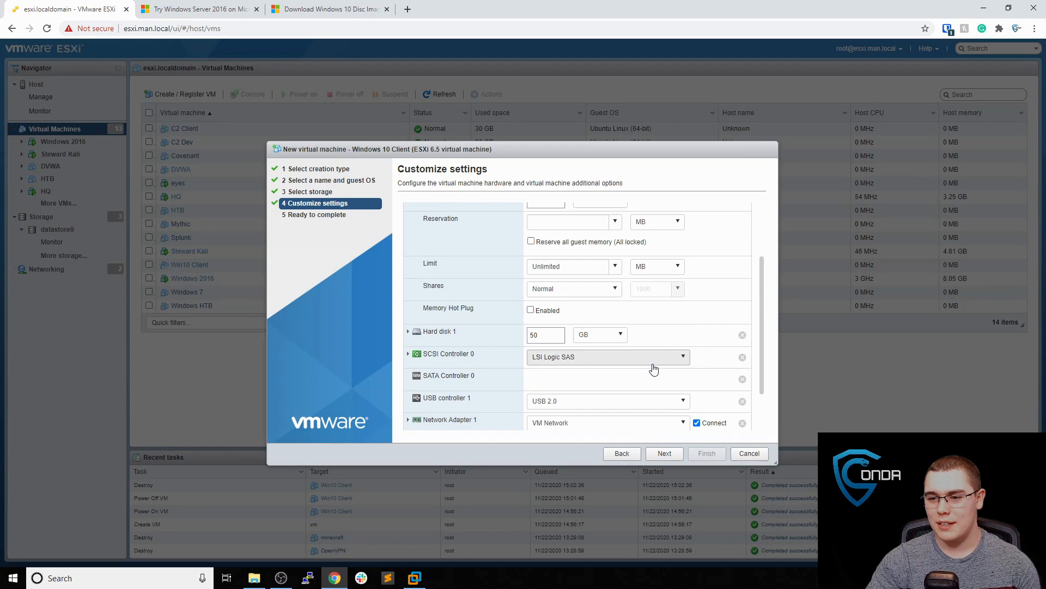
{"action": "left_click", "coordinate": [671, 453]}
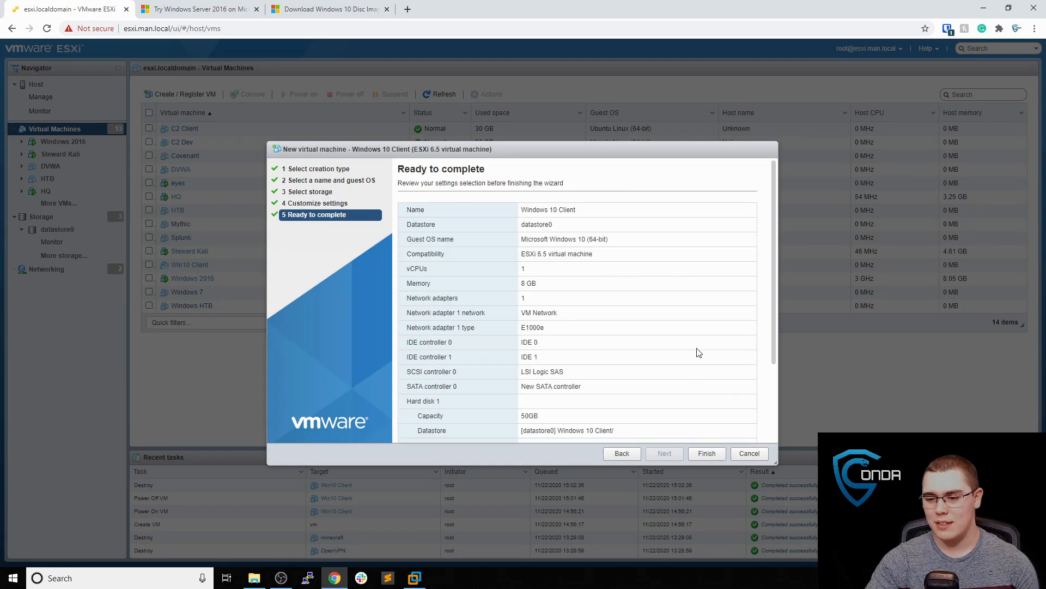
{"action": "left_click", "coordinate": [706, 453]}
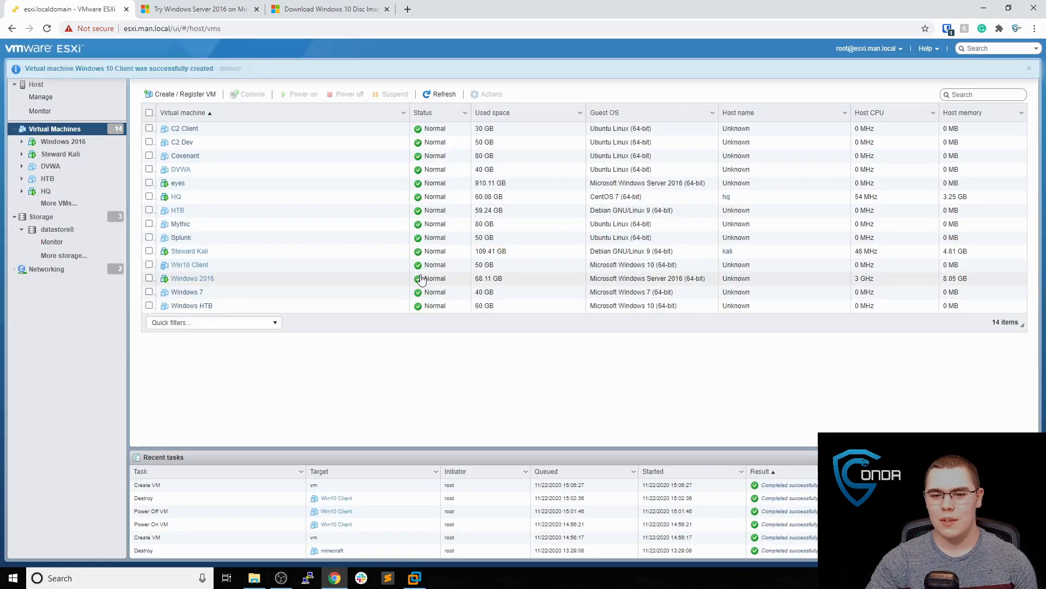
Power on the Windows 10 Client VM and launch its remote console in VMware Workstation
{"action": "left_click", "coordinate": [252, 280]}
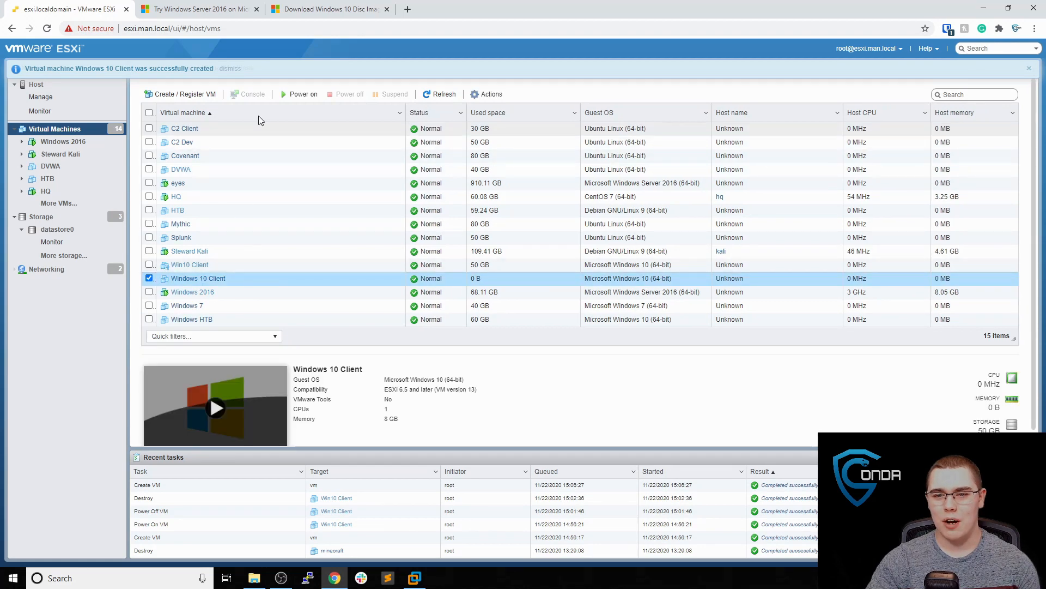
{"action": "left_click", "coordinate": [304, 94]}
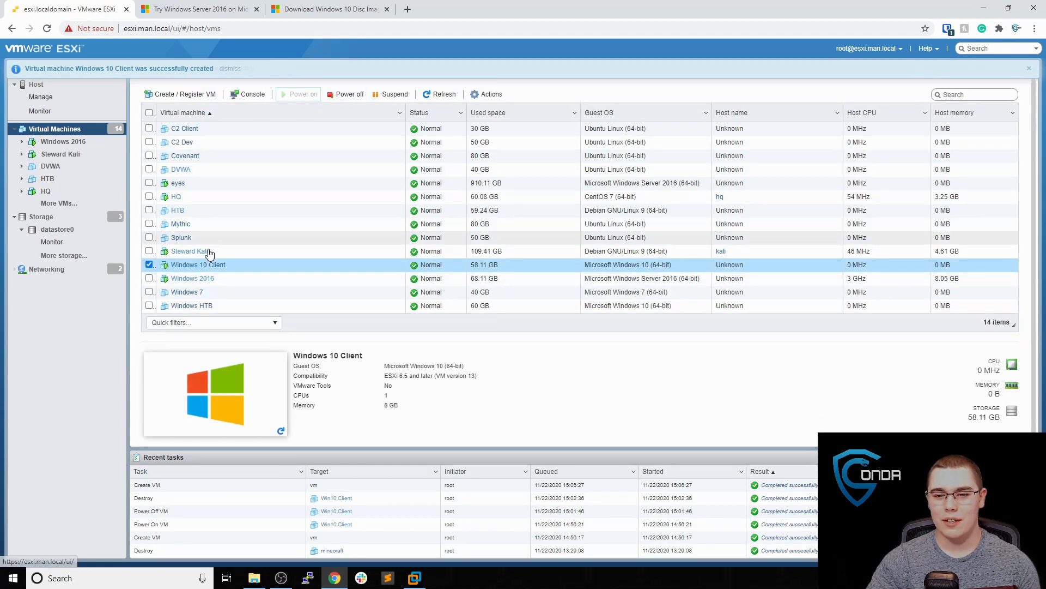
{"action": "left_click", "coordinate": [200, 265]}
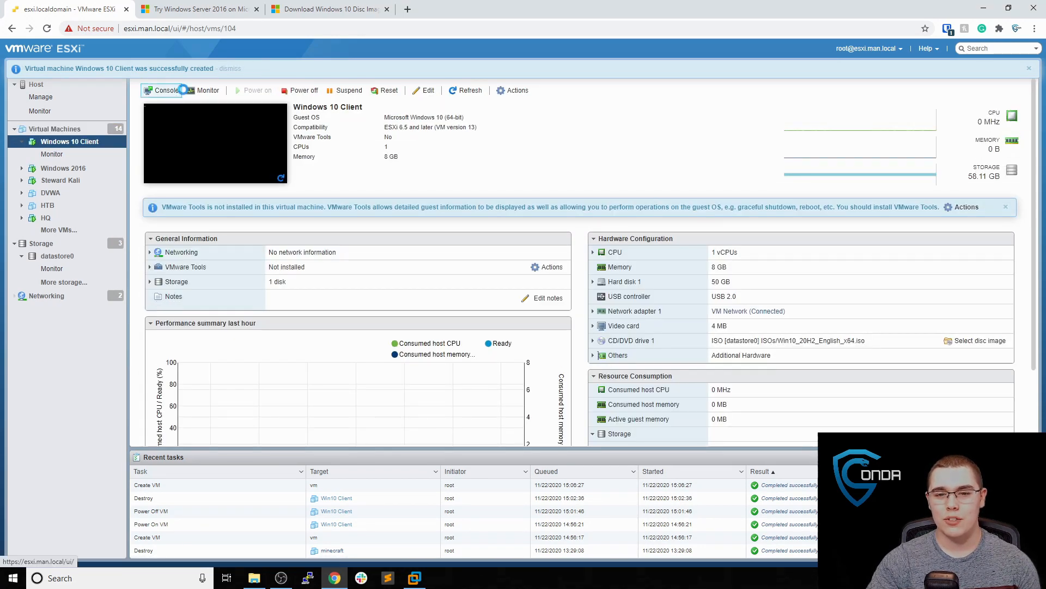
{"action": "left_click", "coordinate": [182, 90]}
{"action": "left_click", "coordinate": [207, 146]}
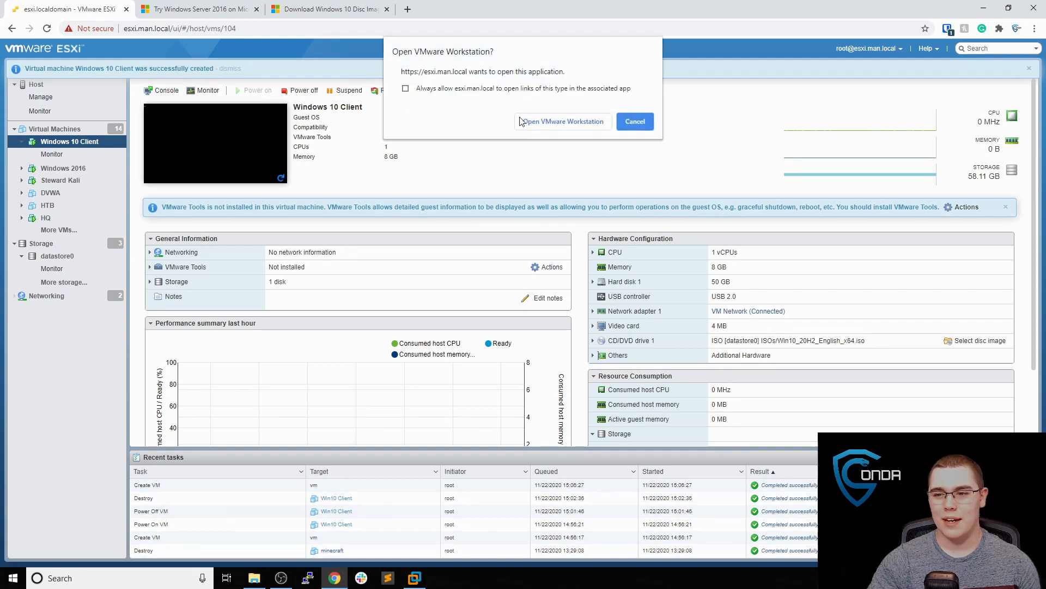
{"action": "left_click", "coordinate": [562, 121]}
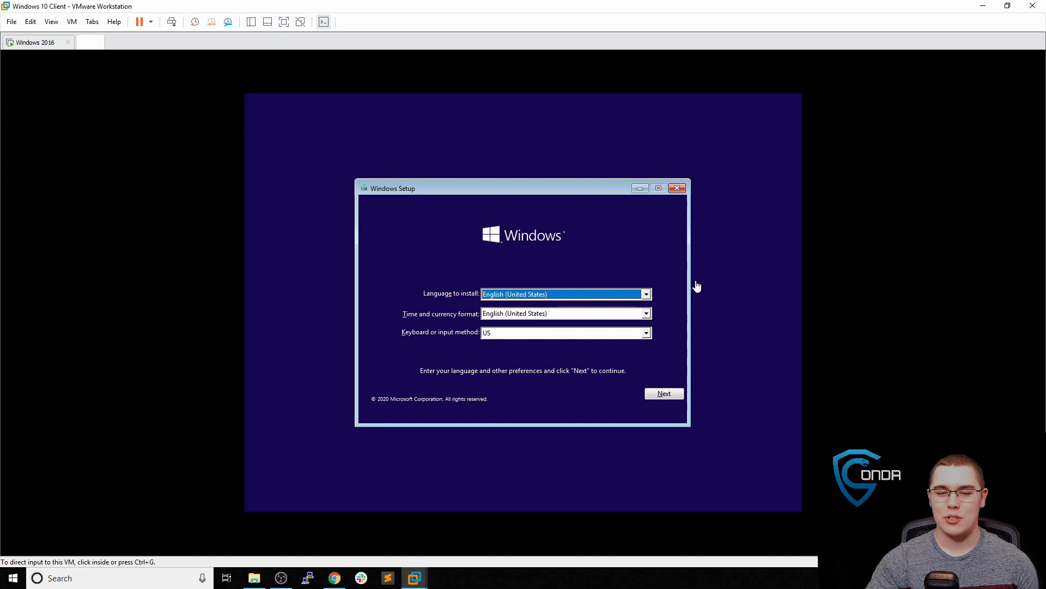
Accept the default language and keyboard settings and start the Windows 10 installation
{"action": "left_click", "coordinate": [674, 396]}
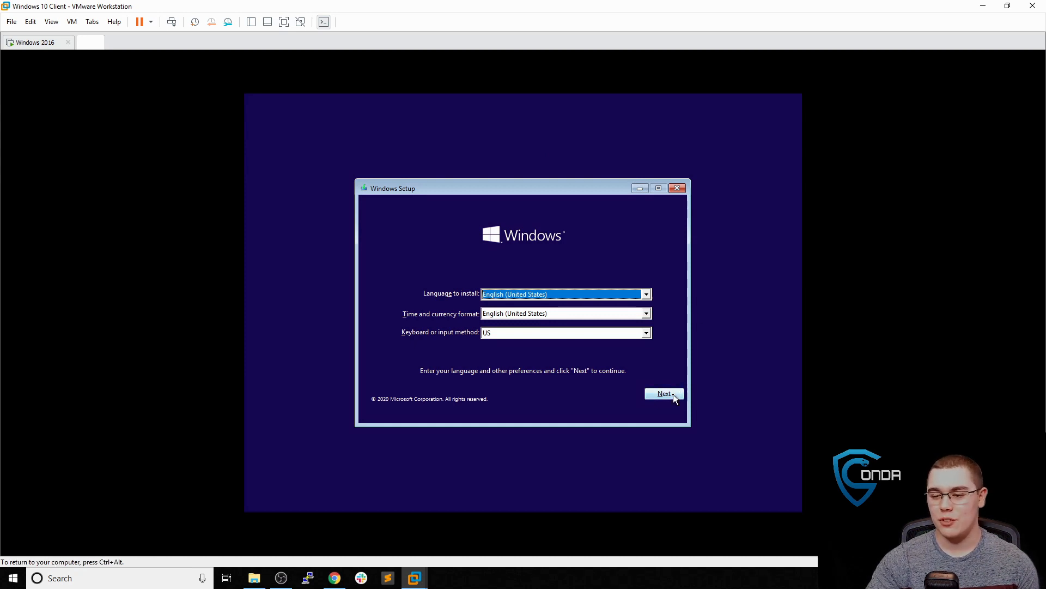
{"action": "left_click", "coordinate": [672, 394]}
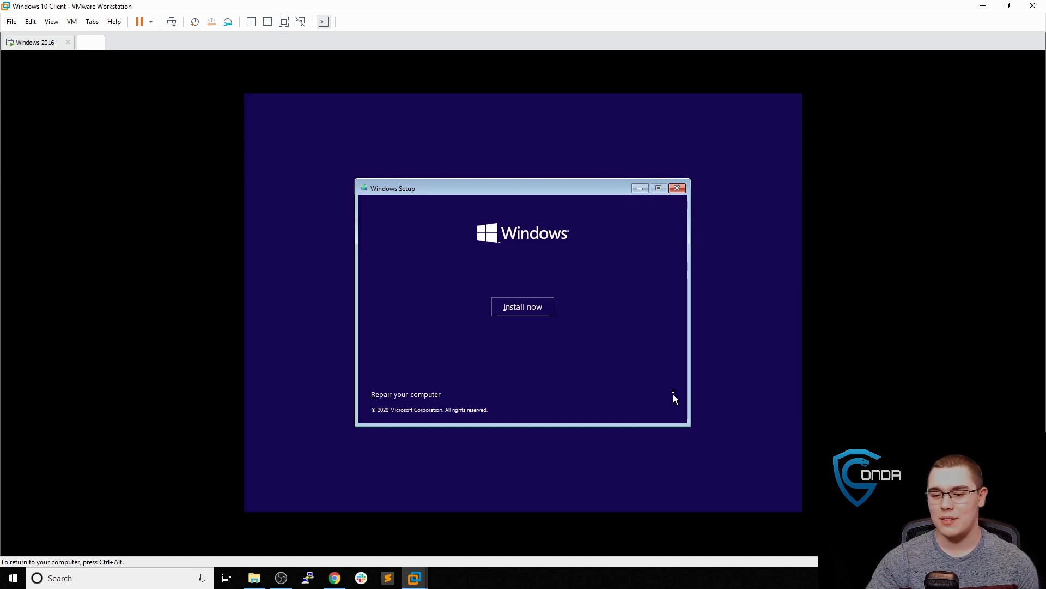
{"action": "left_click", "coordinate": [525, 310]}
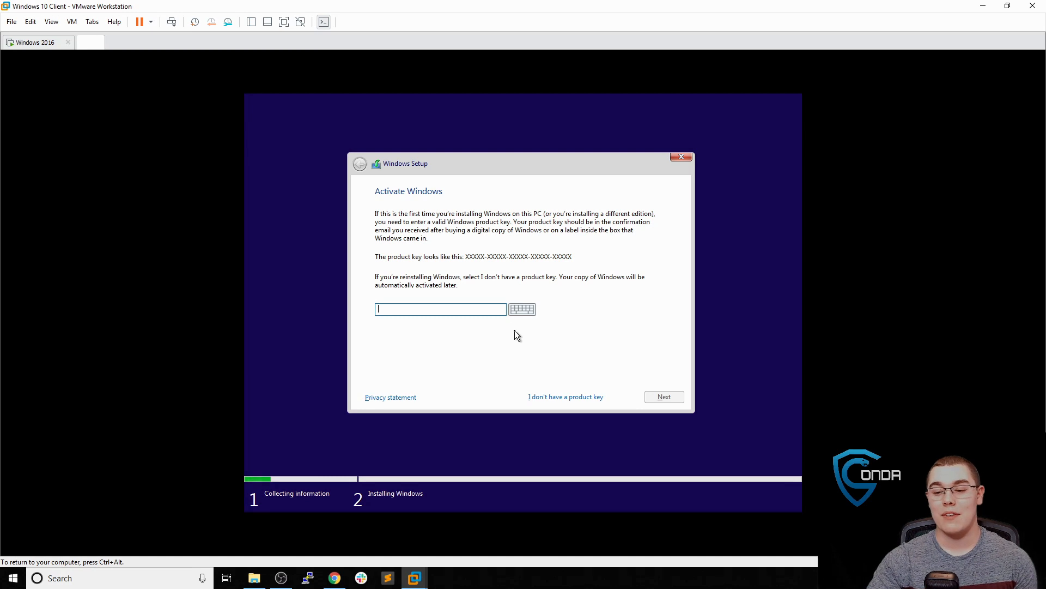
Skip the product key and choose Windows 10 Pro as the edition
{"action": "left_click", "coordinate": [557, 396]}
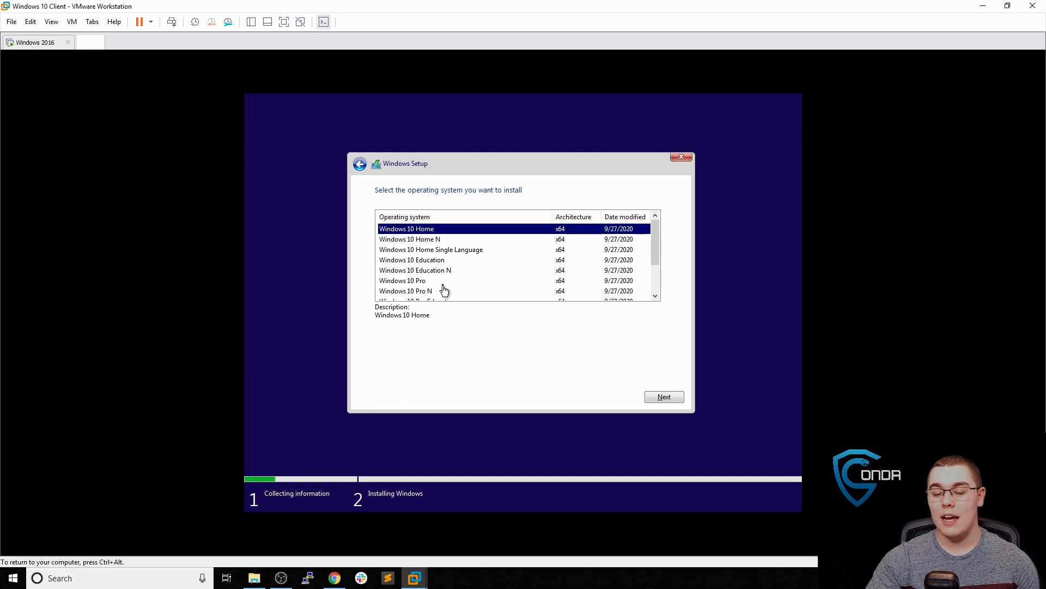
{"action": "left_click", "coordinate": [421, 282]}
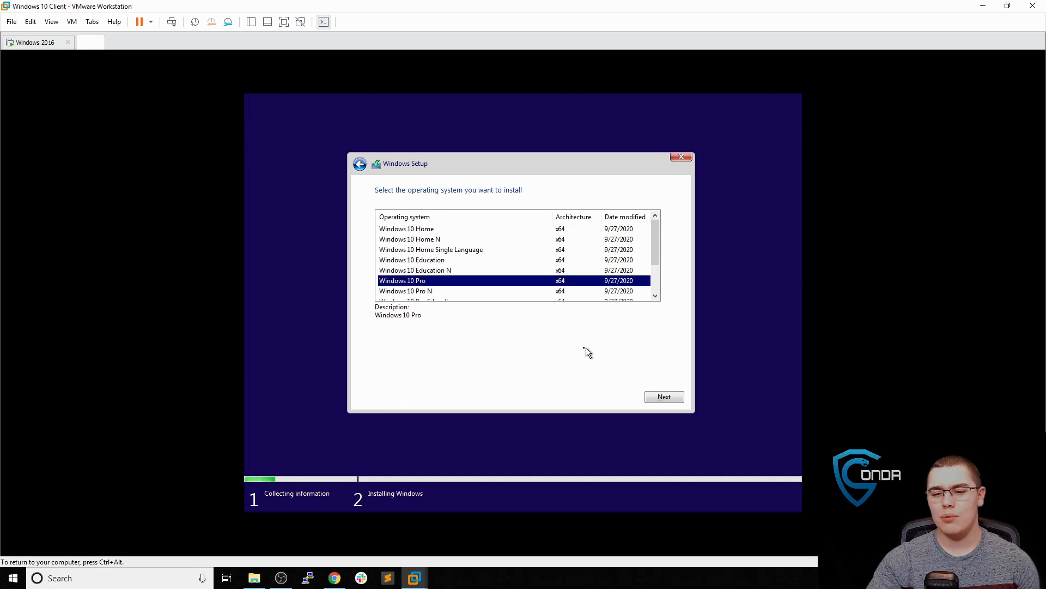
{"action": "scroll", "coordinate": [471, 279], "scroll_direction": "down", "scroll_amount": 1}
{"action": "scroll", "coordinate": [473, 280], "scroll_direction": "down", "scroll_amount": 1}
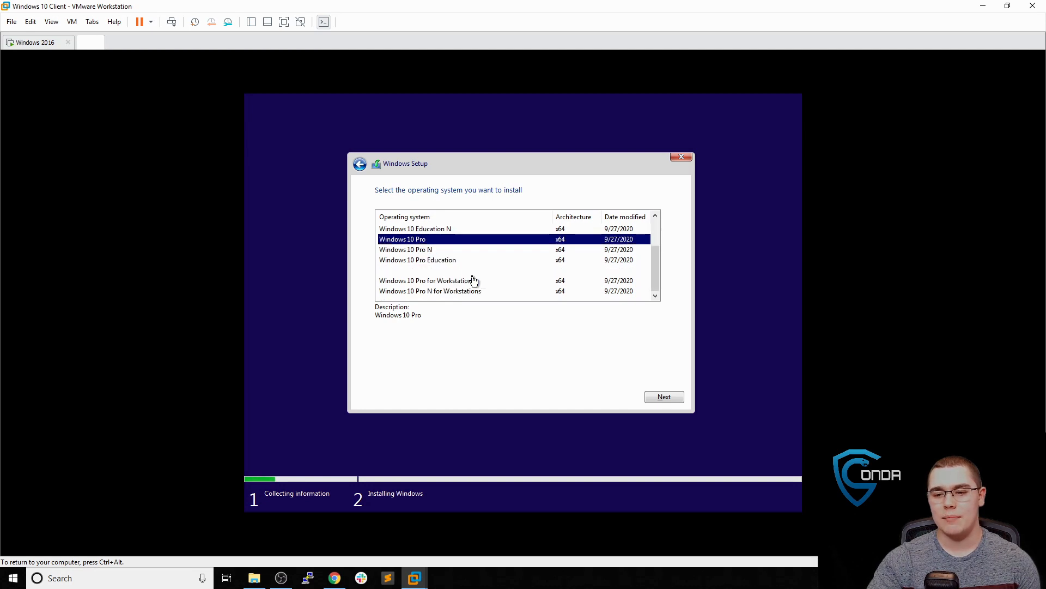
{"action": "scroll", "coordinate": [498, 277], "scroll_direction": "up", "scroll_amount": 2}
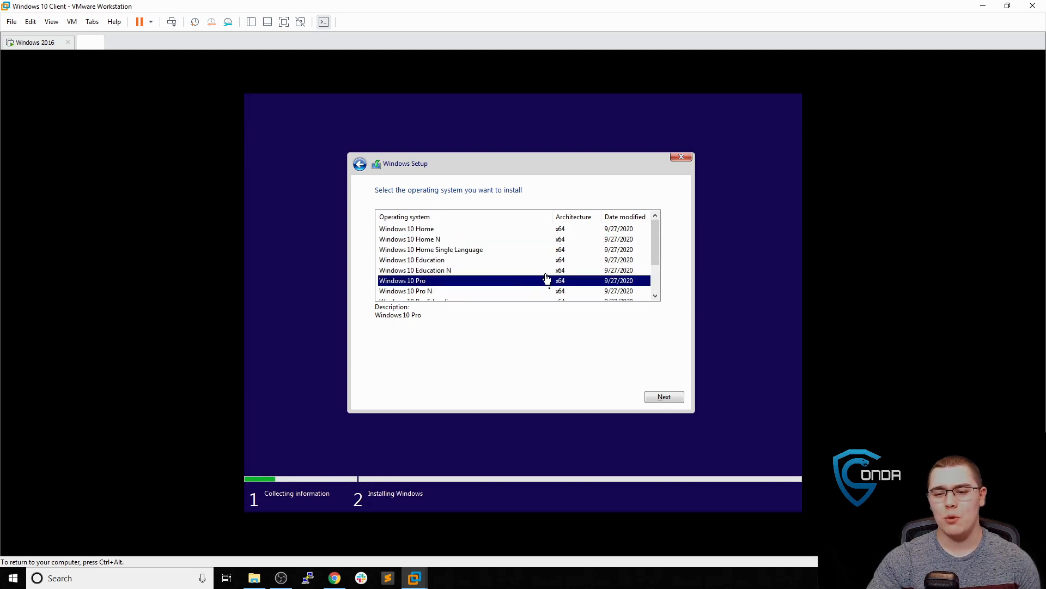
{"action": "left_click", "coordinate": [676, 402]}
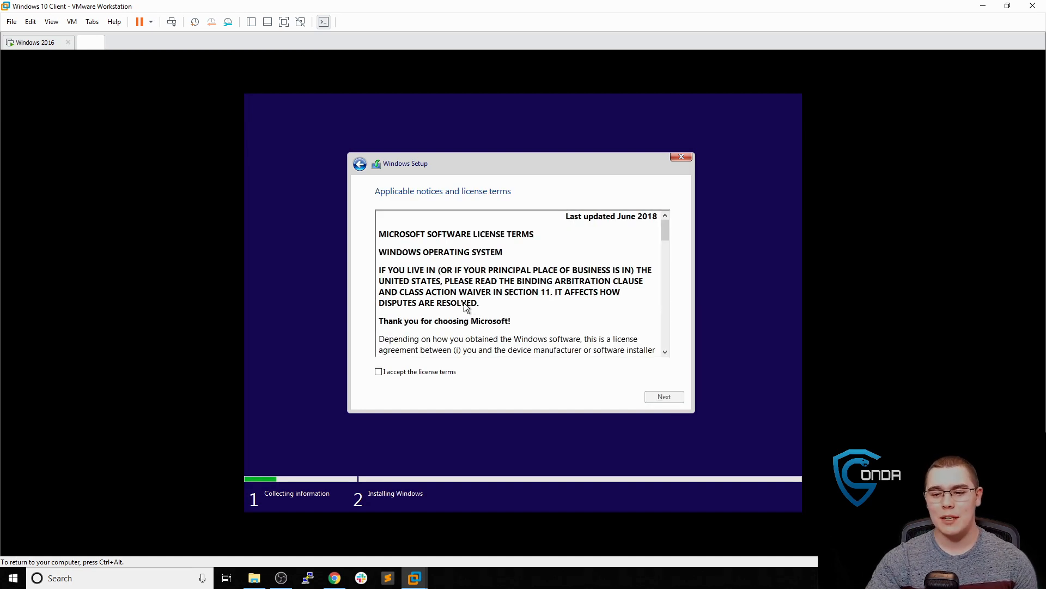
Accept the license terms and run a custom install onto the 50.0 GB unallocated drive
{"action": "left_click", "coordinate": [442, 375]}
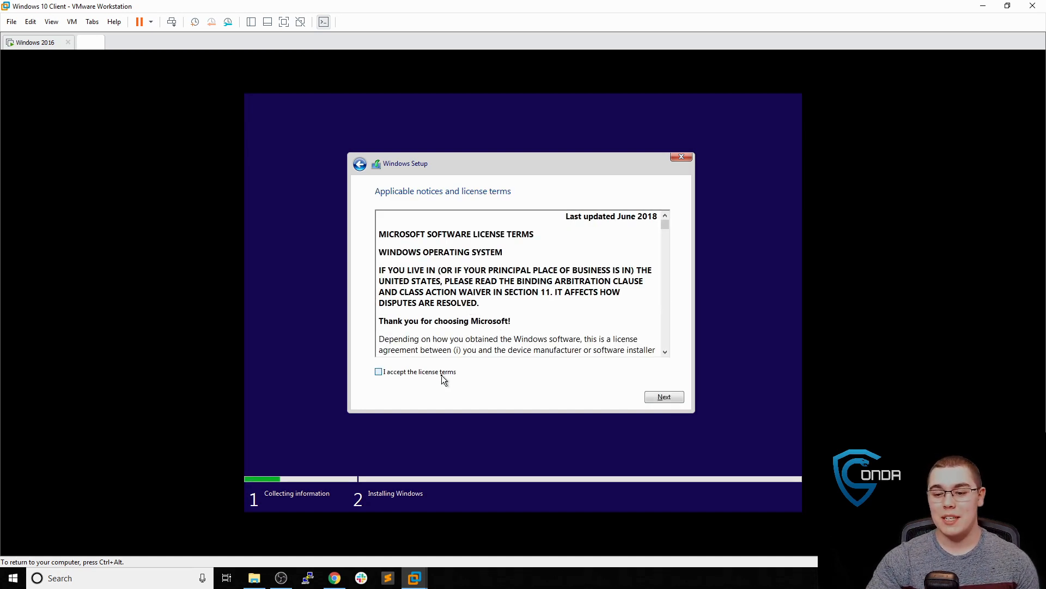
{"action": "left_click", "coordinate": [663, 399]}
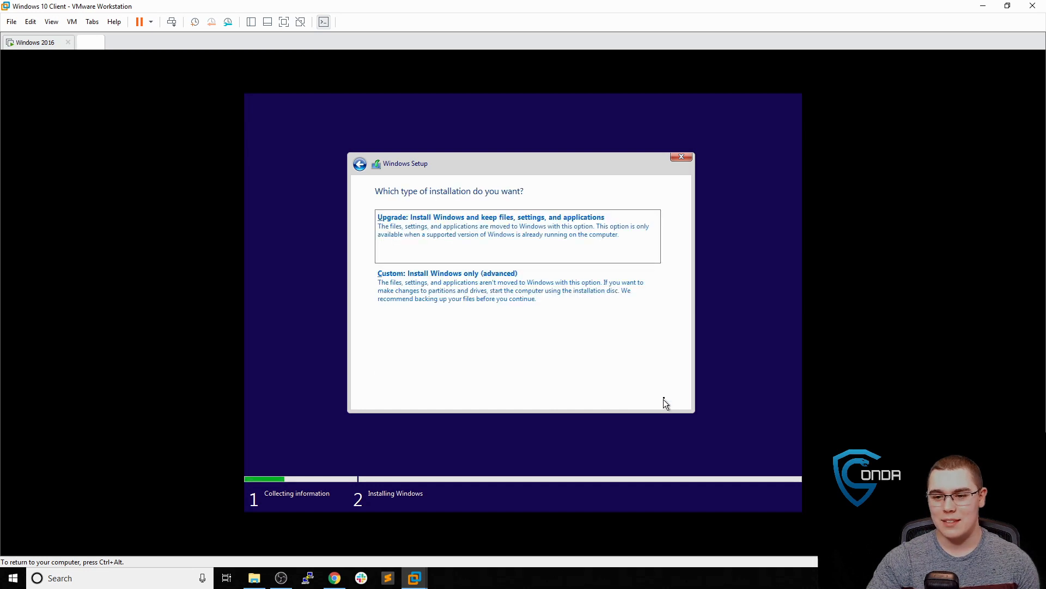
{"action": "left_click", "coordinate": [547, 306]}
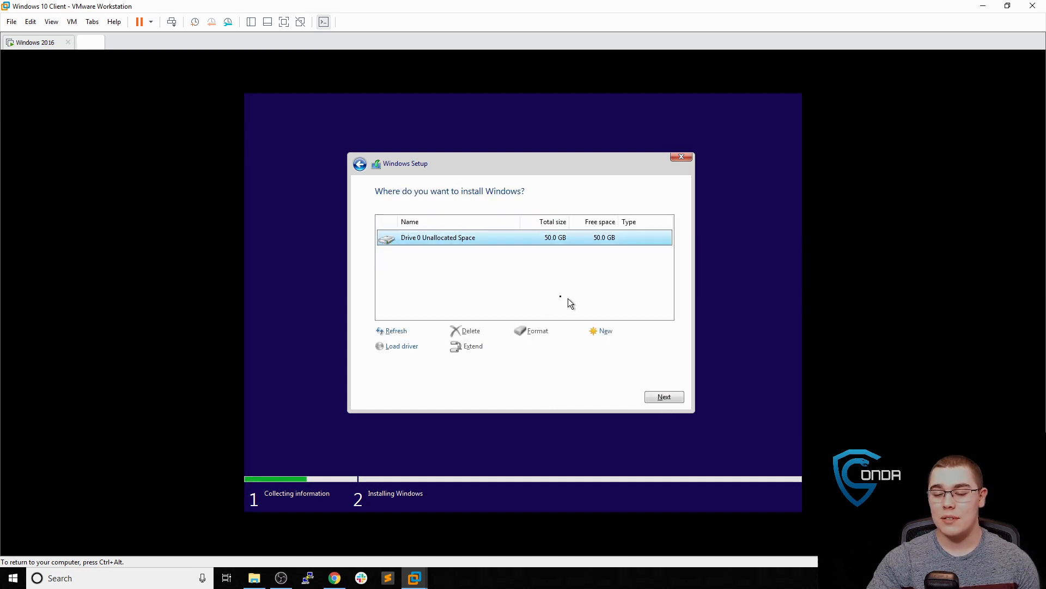
{"action": "left_click", "coordinate": [662, 396]}
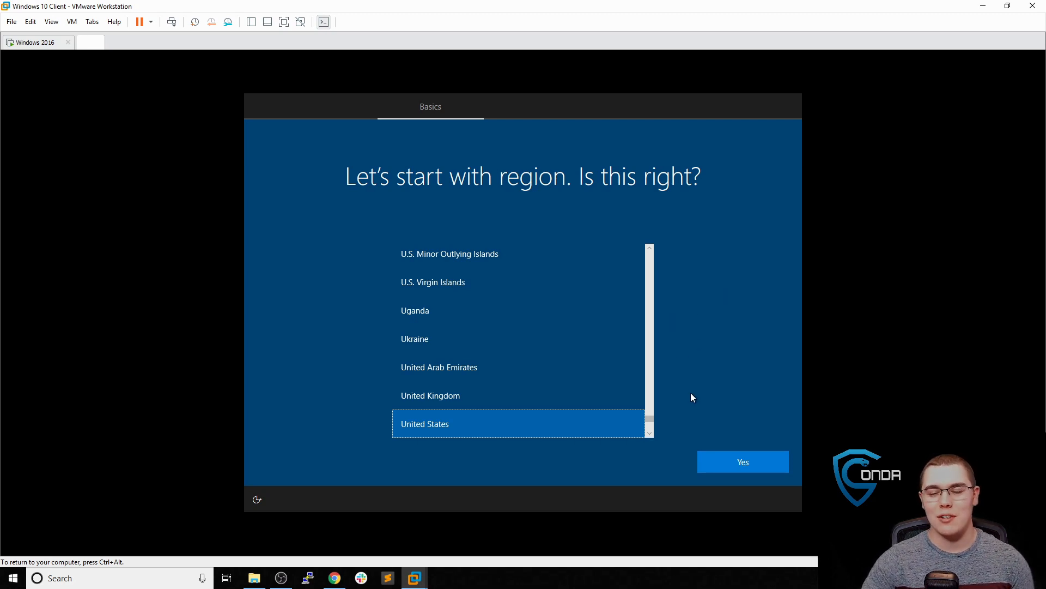
Confirm United States as region and US keyboard, skipping a second layout
{"action": "left_click", "coordinate": [733, 465]}
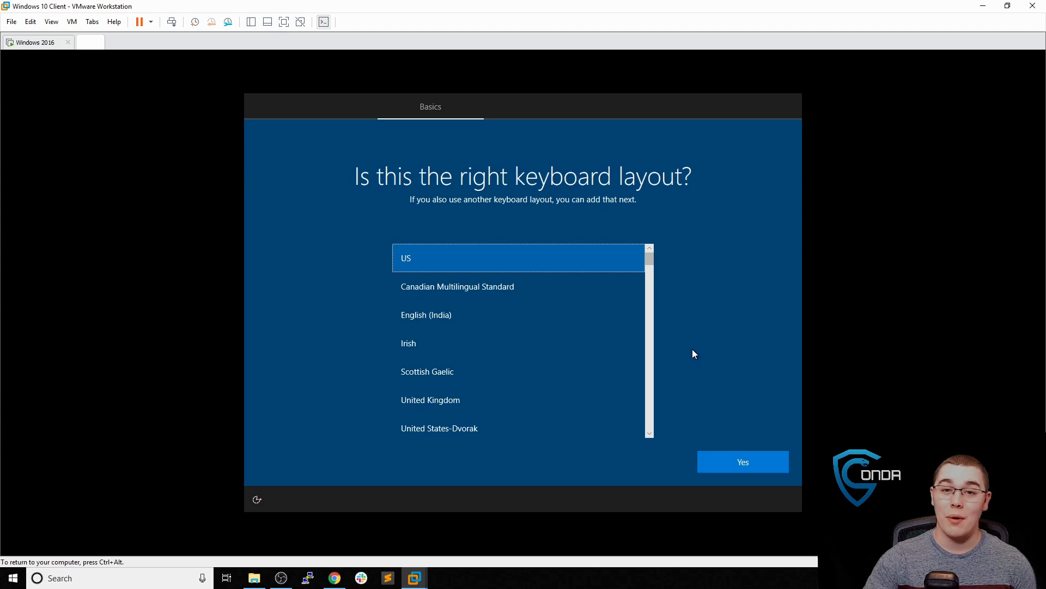
{"action": "left_click", "coordinate": [737, 460]}
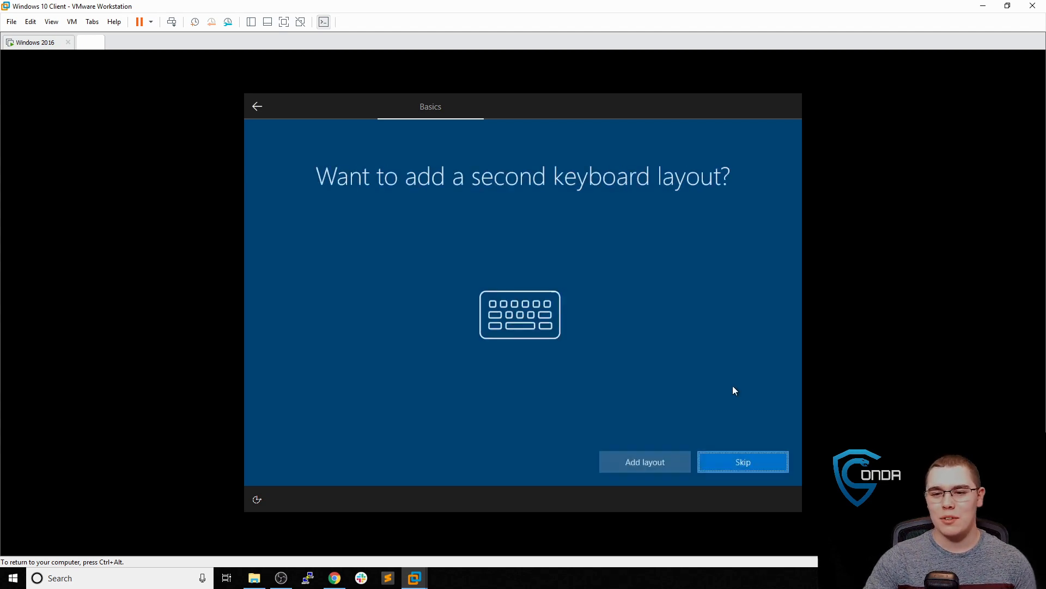
{"action": "left_click", "coordinate": [735, 466]}
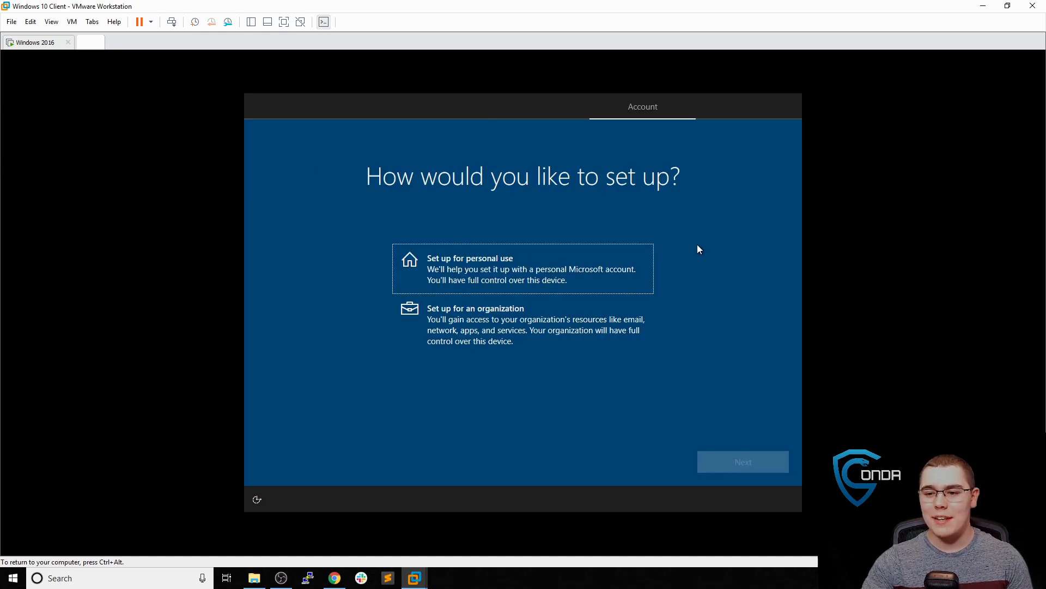
Set up for personal use with an offline account, declining Microsoft sign-in for limited experience
{"action": "left_click", "coordinate": [605, 258]}
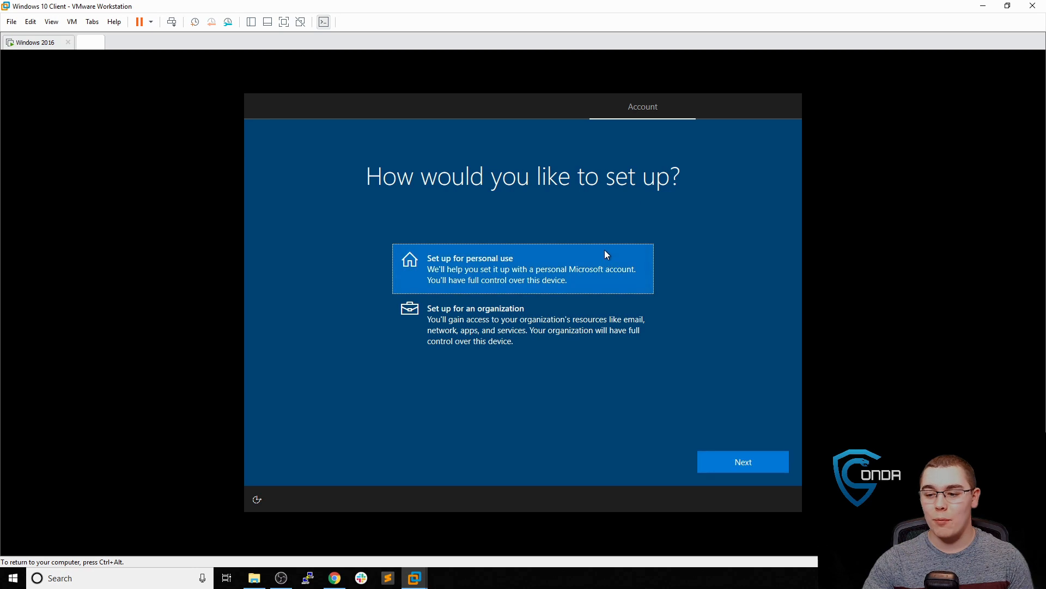
{"action": "left_click", "coordinate": [737, 462]}
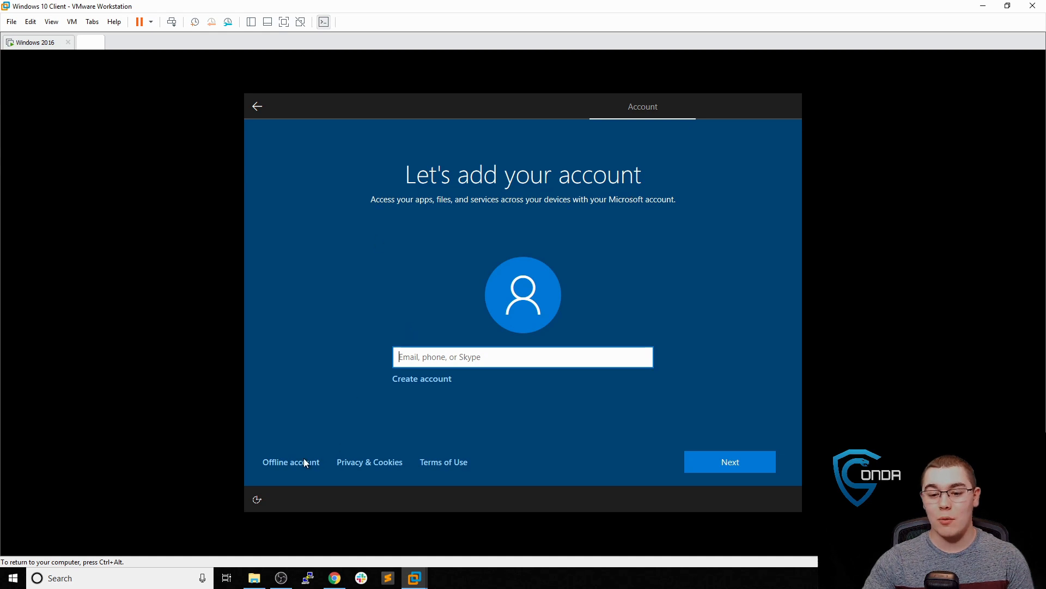
{"action": "left_click", "coordinate": [289, 464]}
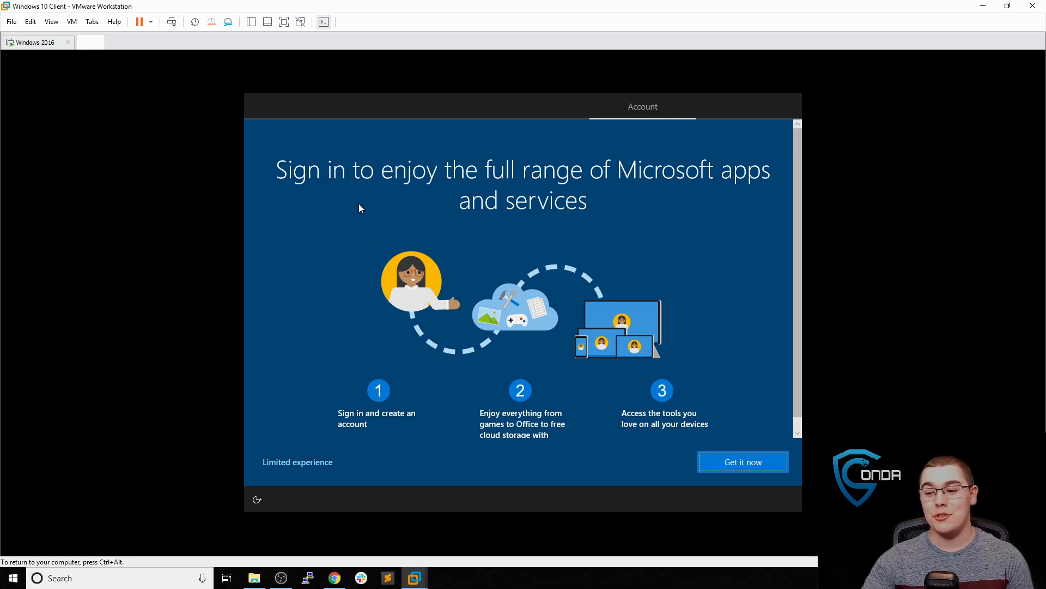
{"action": "left_click", "coordinate": [312, 462]}
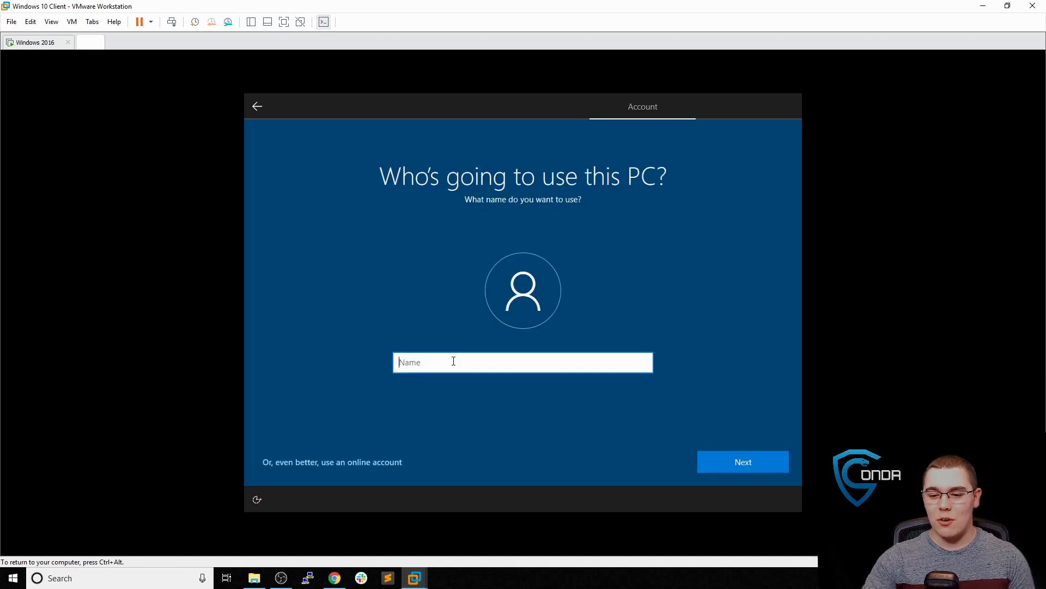
Create the local account named Conda and set and confirm its password
{"action": "type", "text": "Conda"}
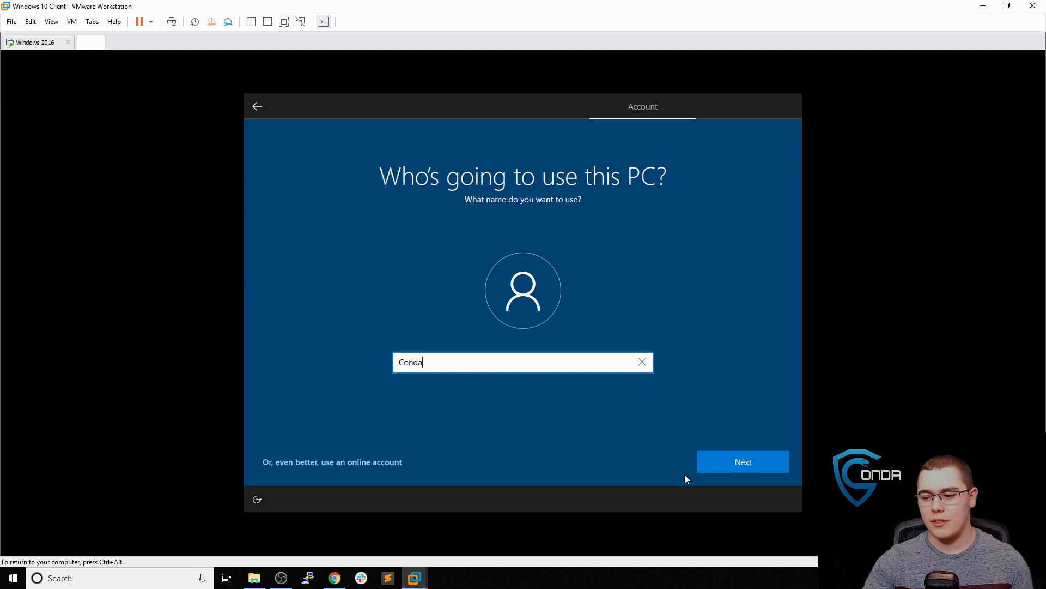
{"action": "left_click", "coordinate": [735, 458]}
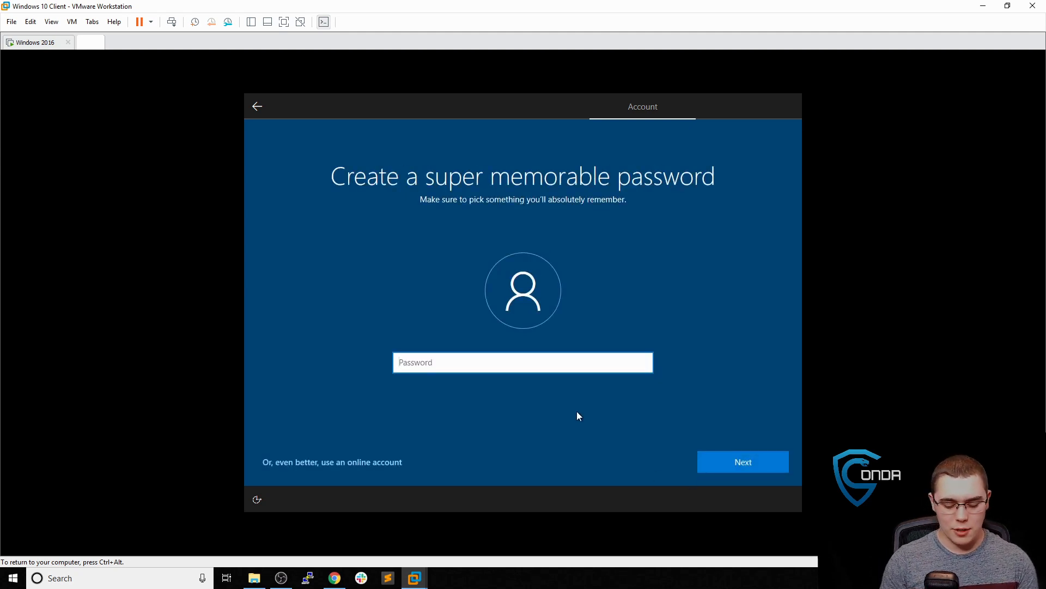
{"action": "type", "text": "Conda"}
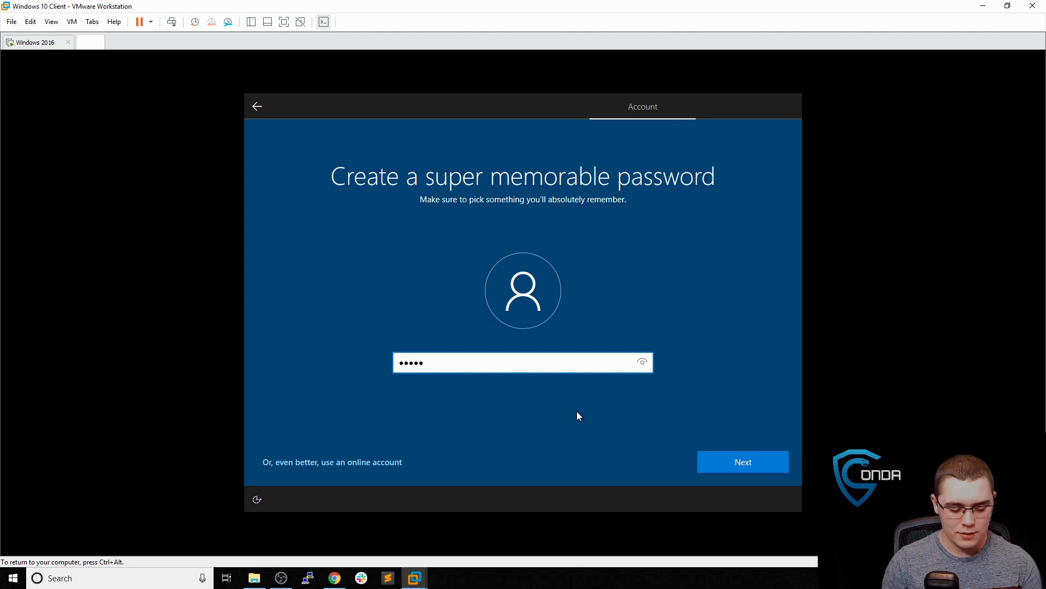
{"action": "type", "text": "123"}
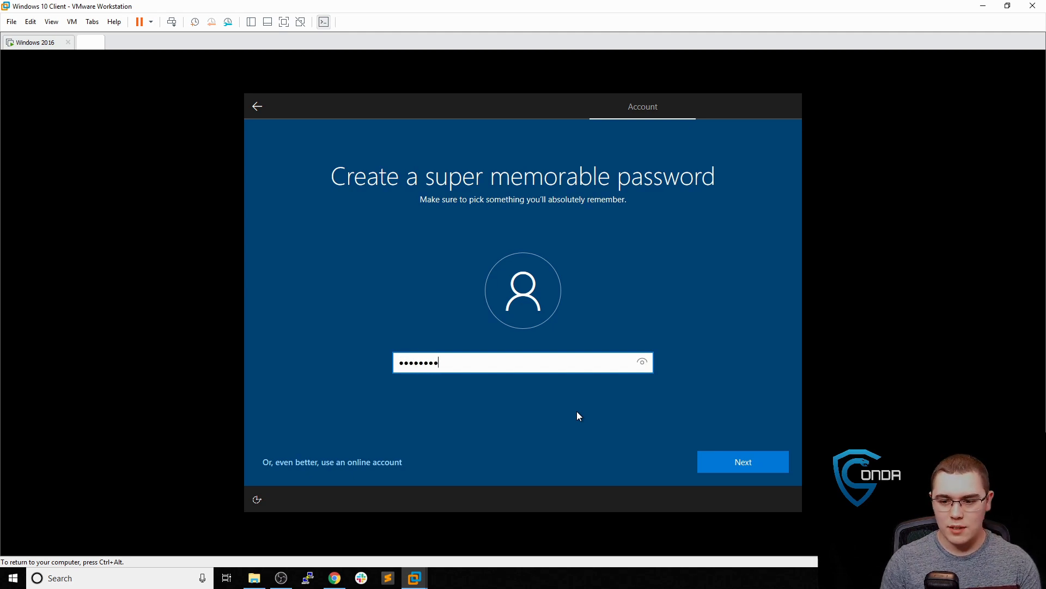
{"action": "type", "text": "!"}
{"action": "key", "text": "Return"}
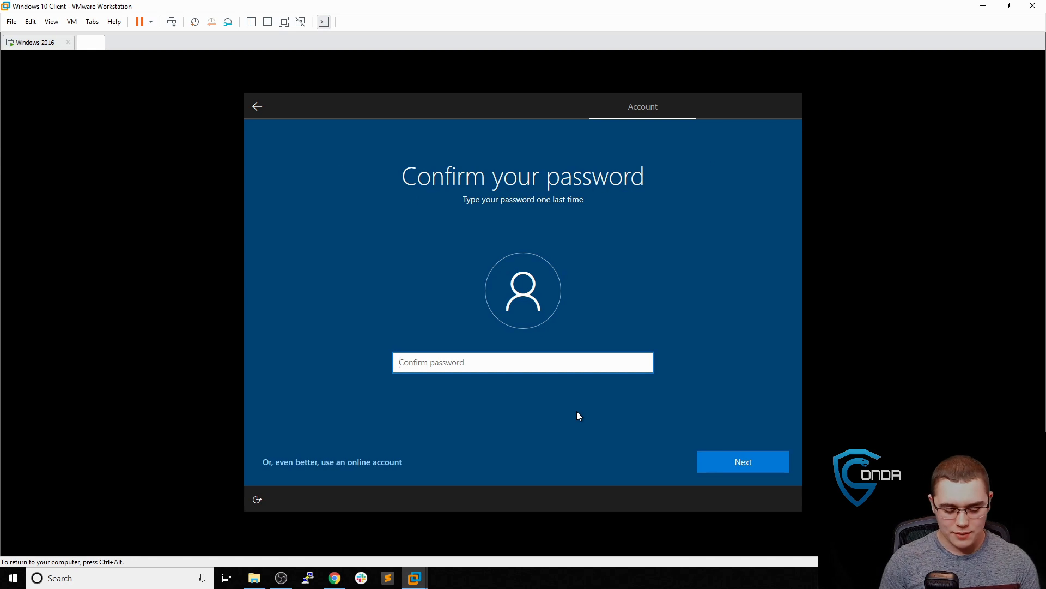
{"action": "type", "text": "Conda123!"}
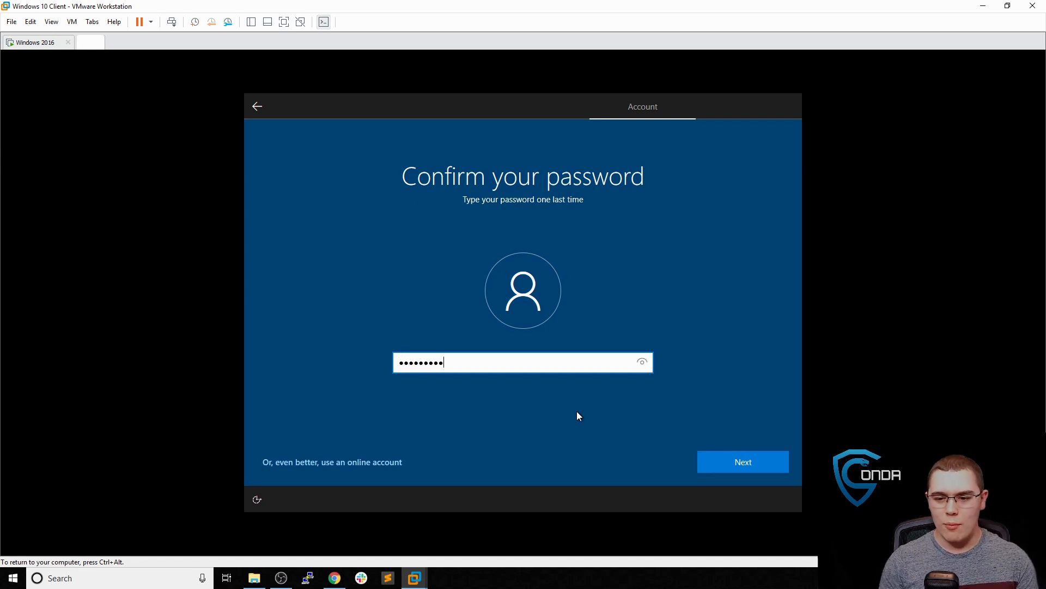
{"action": "key", "text": "Return"}
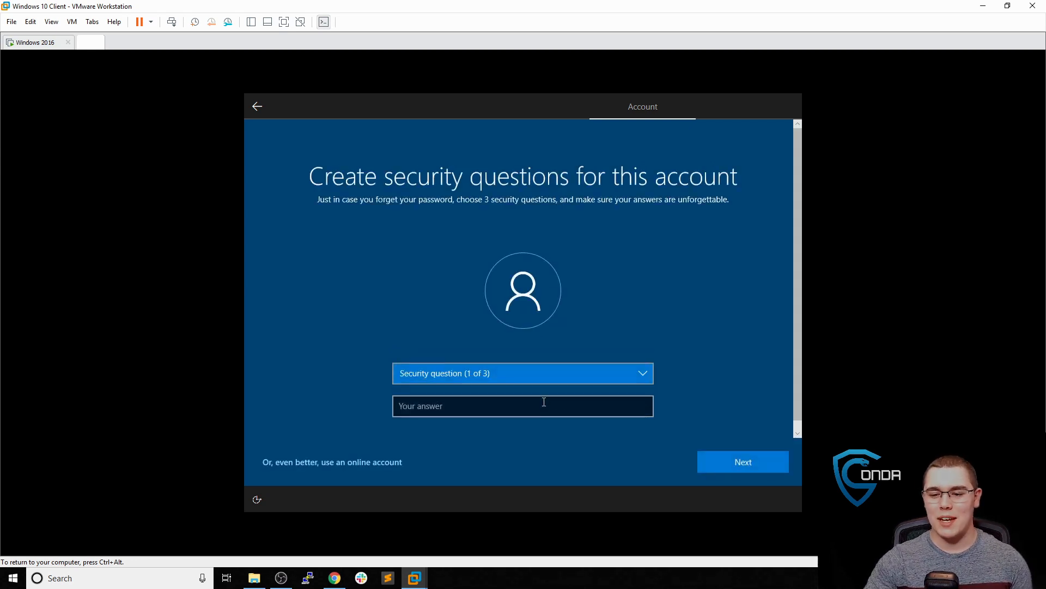
Choose the first pet's name security question and answer it with 'a'
{"action": "left_click", "coordinate": [528, 377]}
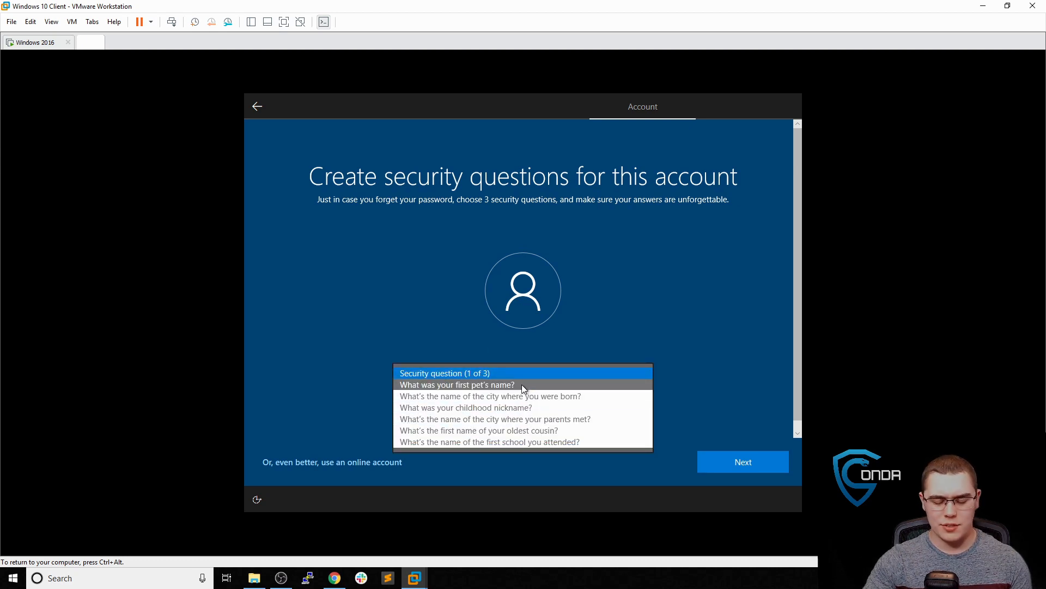
{"action": "left_click", "coordinate": [522, 385]}
{"action": "left_click", "coordinate": [503, 406]}
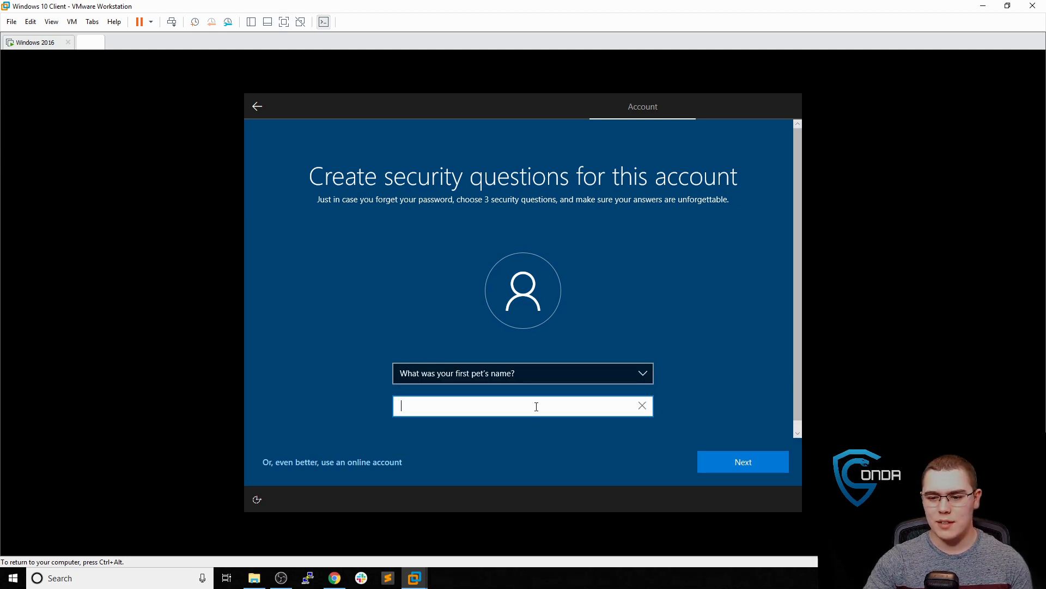
{"action": "left_click", "coordinate": [713, 454]}
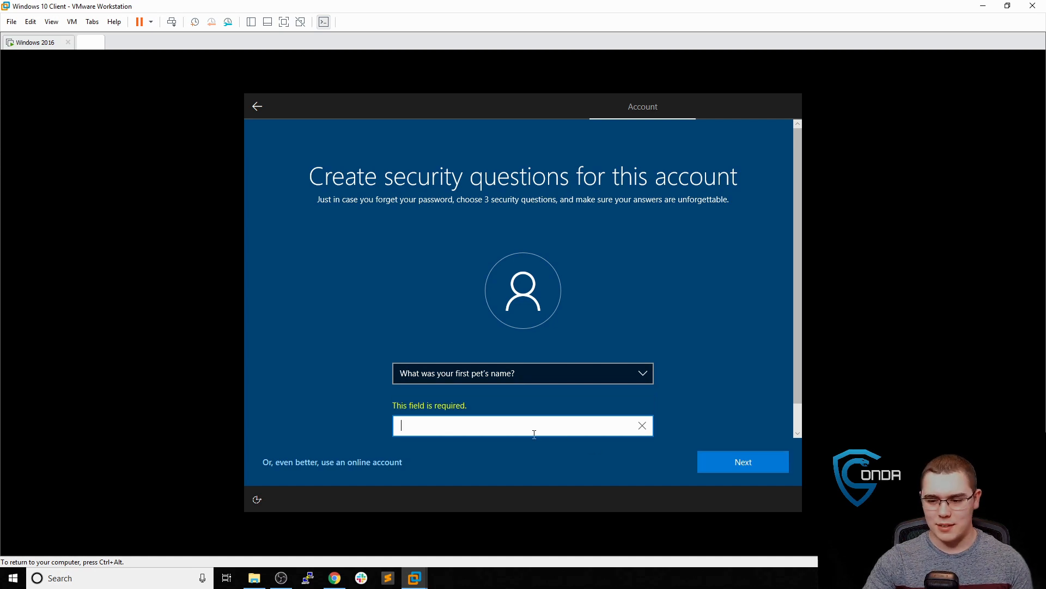
{"action": "type", "text": "a"}
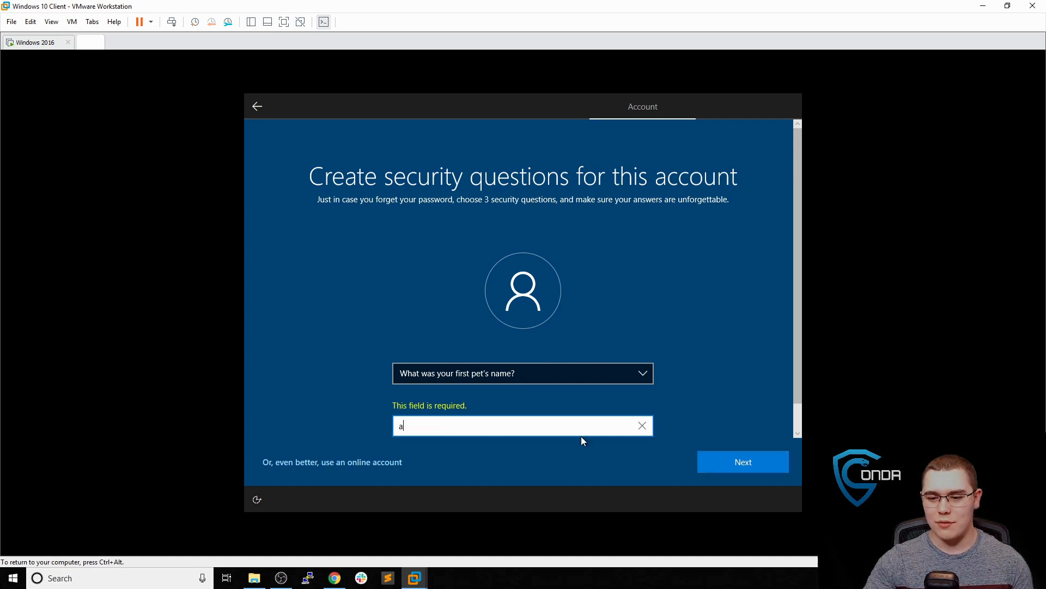
{"action": "left_click", "coordinate": [713, 459]}
Answer the city-where-parents-met and oldest-cousin questions with 'a' and continue setup
{"action": "left_click", "coordinate": [572, 374]}
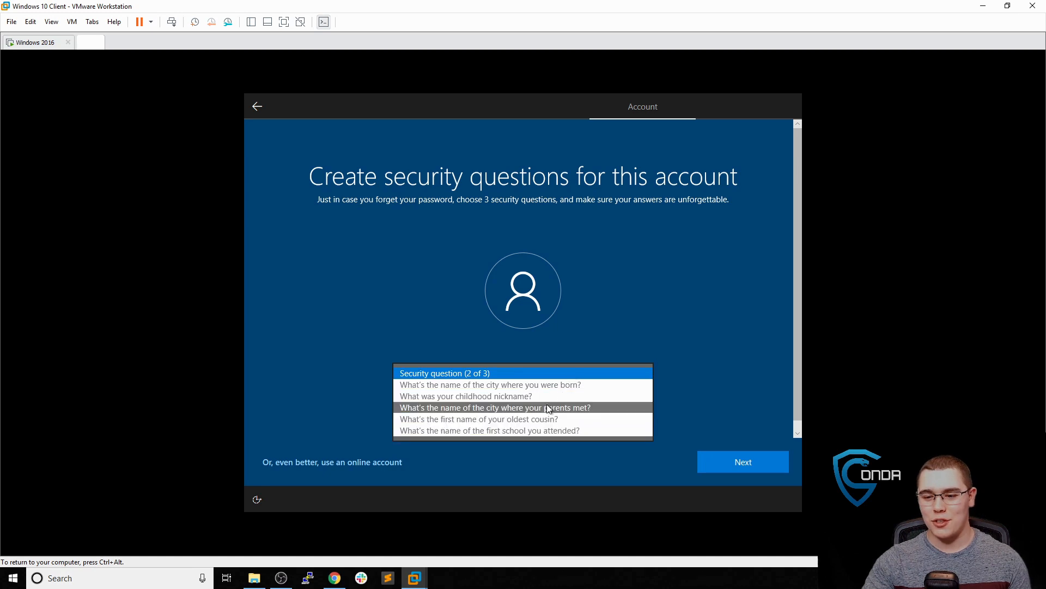
{"action": "left_click", "coordinate": [547, 404]}
{"action": "left_click", "coordinate": [536, 404]}
{"action": "type", "text": "a"}
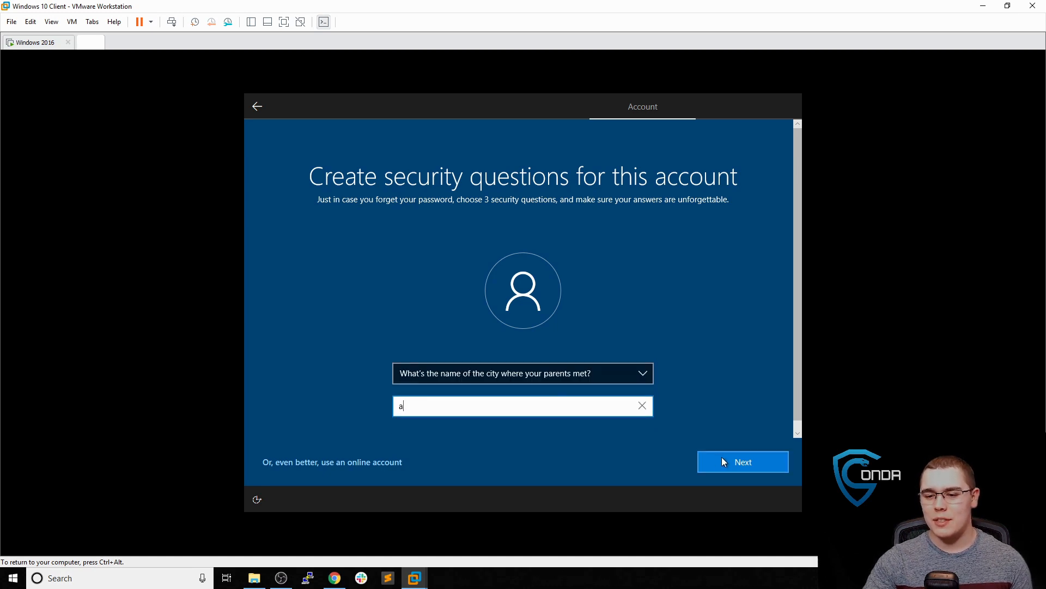
{"action": "left_click", "coordinate": [723, 458]}
{"action": "left_click", "coordinate": [594, 376]}
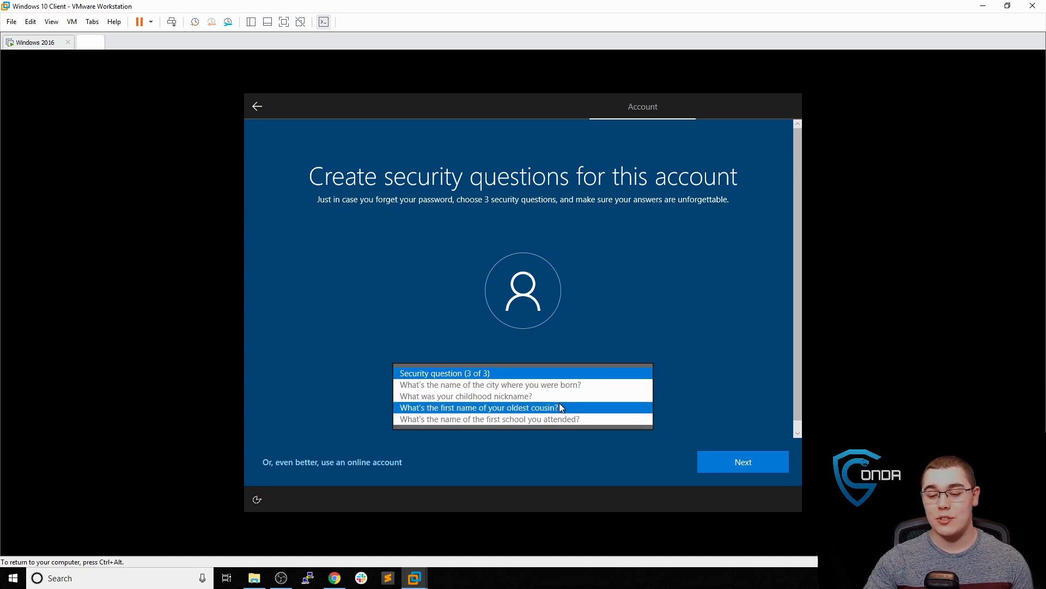
{"action": "left_click", "coordinate": [559, 406]}
{"action": "left_click", "coordinate": [553, 407]}
{"action": "type", "text": "a"}
{"action": "left_click", "coordinate": [709, 462]}
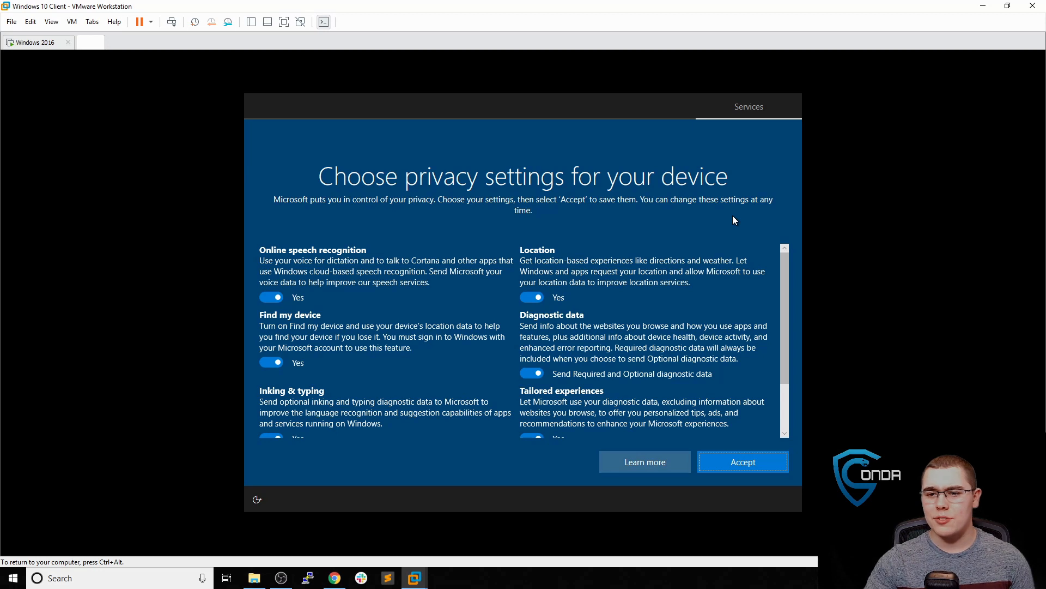
Turn off speech, location, Find my device, inking, tailored experiences, advertising ID; limit diagnostics; accept
{"action": "left_click", "coordinate": [278, 298]}
{"action": "left_click", "coordinate": [530, 297]}
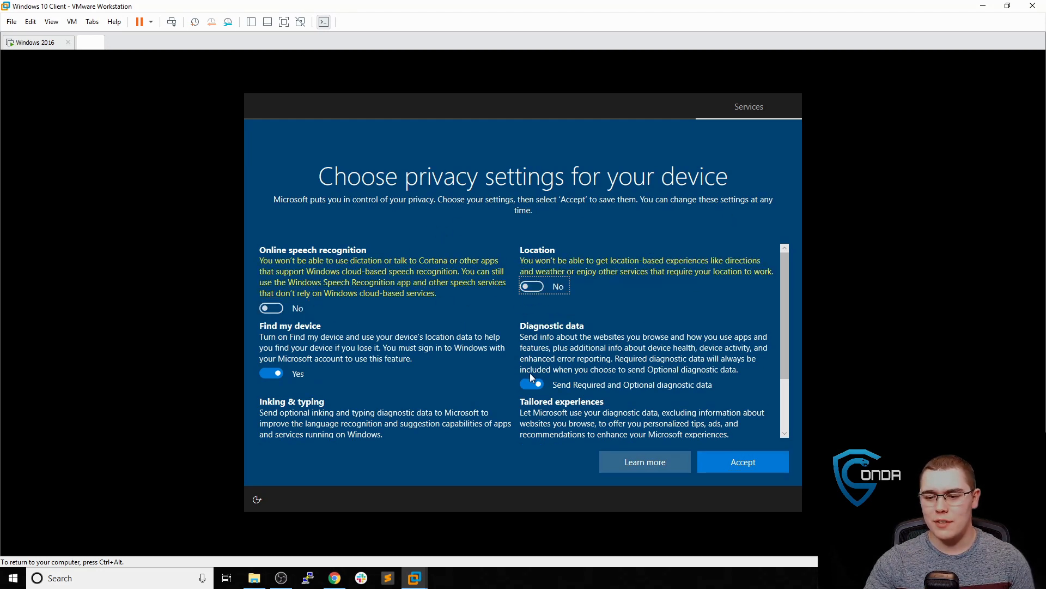
{"action": "left_click", "coordinate": [531, 384]}
{"action": "left_click", "coordinate": [272, 374]}
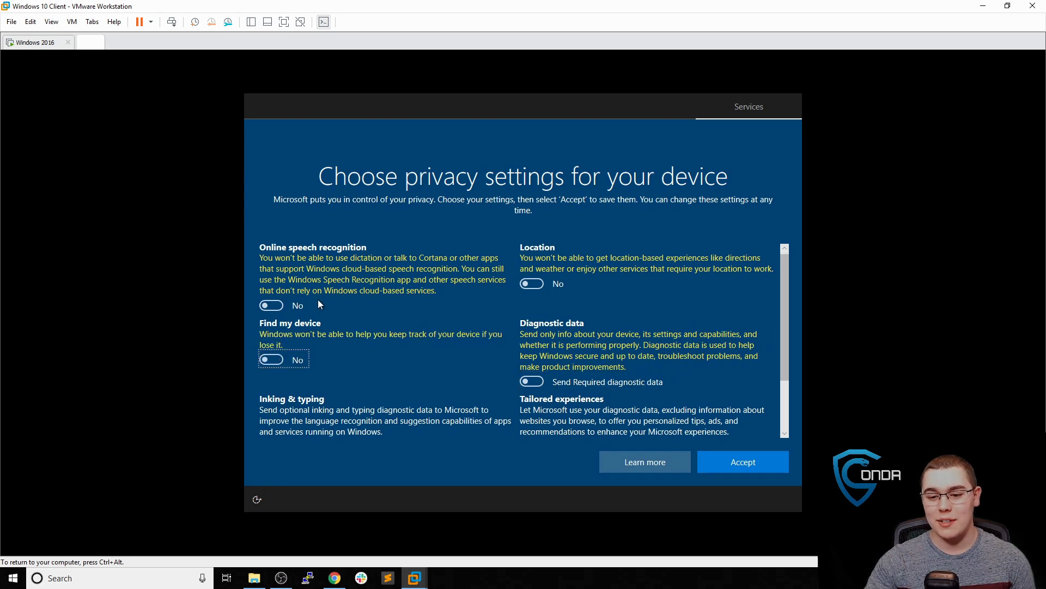
{"action": "scroll", "coordinate": [318, 299], "scroll_direction": "down", "scroll_amount": 1}
{"action": "left_click", "coordinate": [275, 388]}
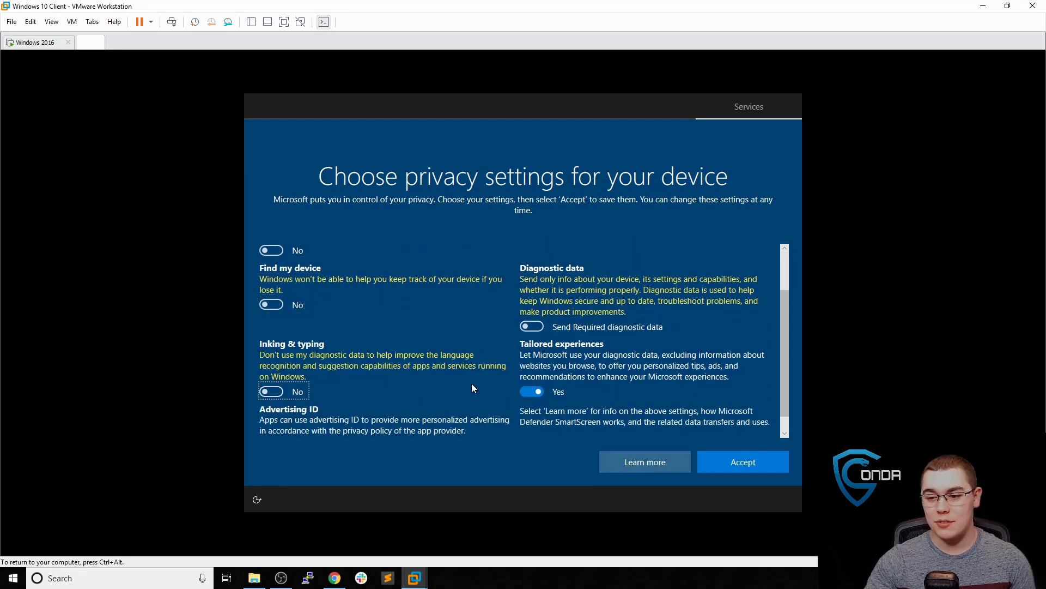
{"action": "left_click", "coordinate": [525, 393]}
{"action": "scroll", "coordinate": [430, 350], "scroll_direction": "down", "scroll_amount": 1}
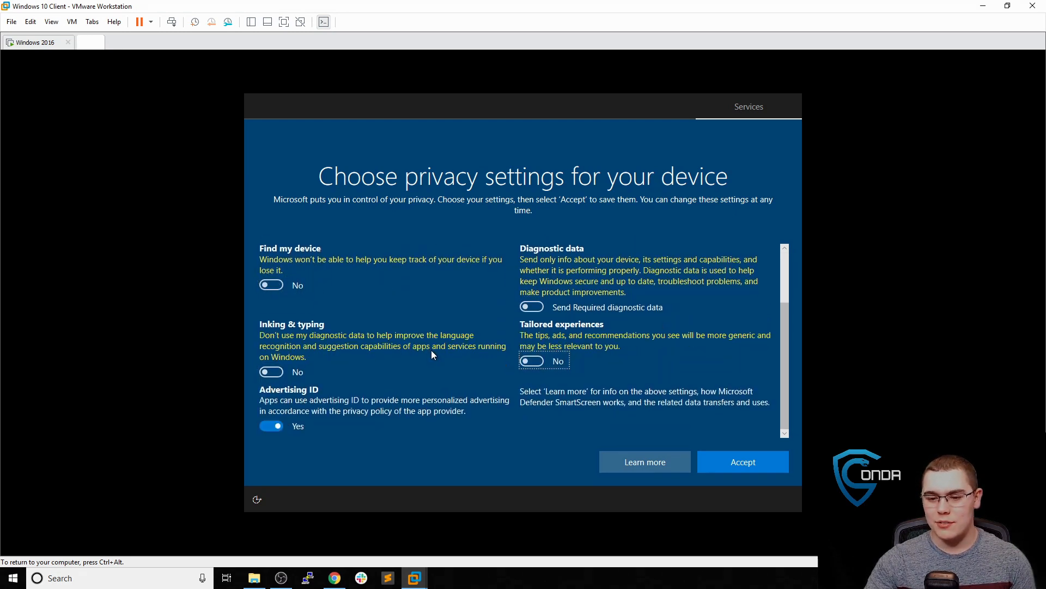
{"action": "left_click", "coordinate": [279, 424]}
{"action": "left_click", "coordinate": [745, 460]}
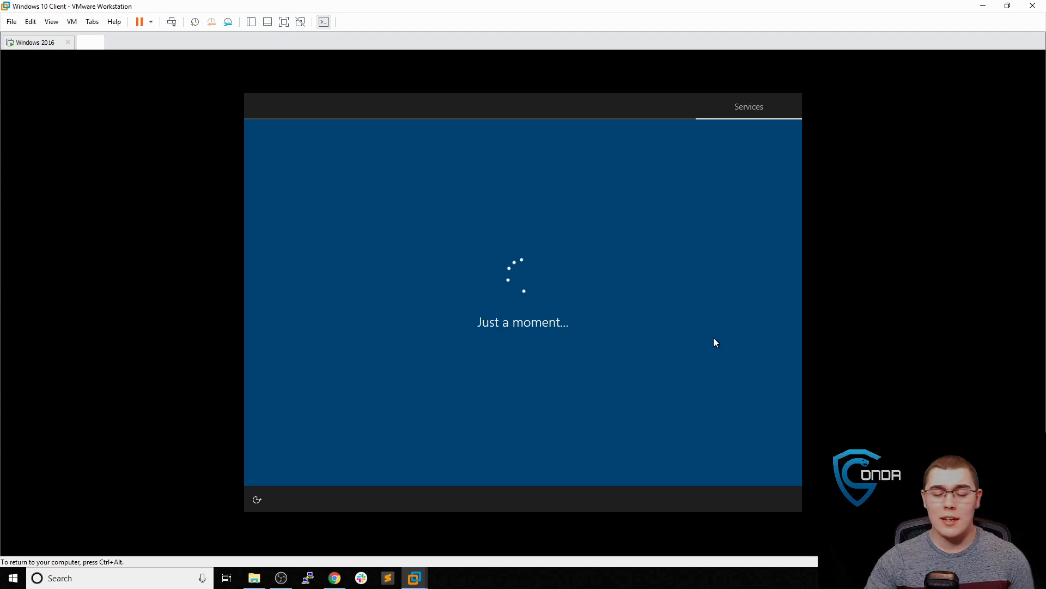
Decline setting up Cortana with Not now
{"action": "key", "text": "ctrl+alt"}
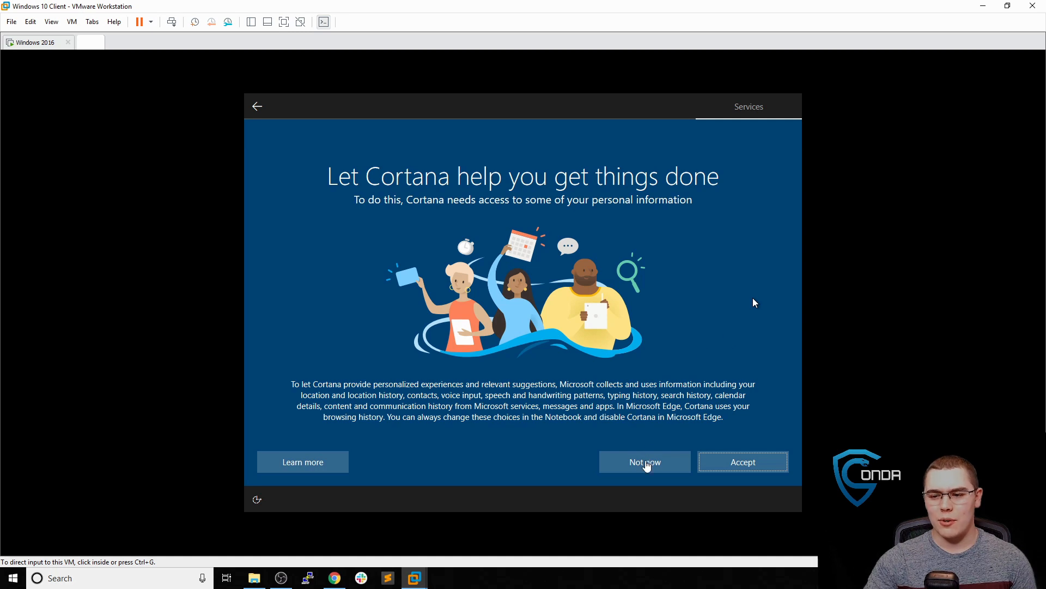
{"action": "left_click", "coordinate": [647, 463]}
{"action": "left_click", "coordinate": [646, 461]}
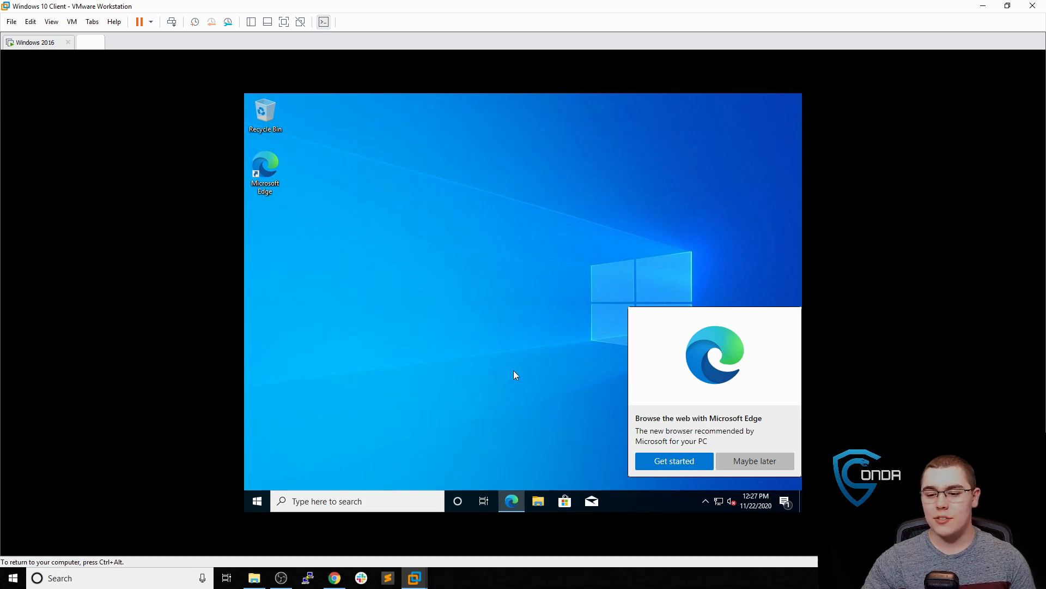
Search 'rename', dismiss the Edge popup, and open the advanced Rename this PC System Properties
{"action": "left_click", "coordinate": [359, 498]}
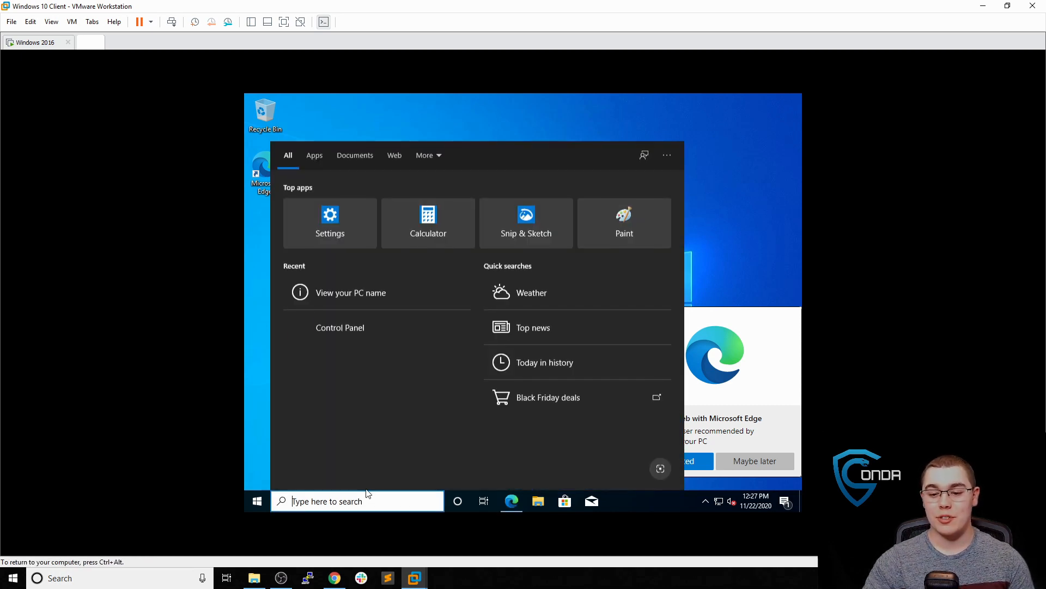
{"action": "type", "text": "rename"}
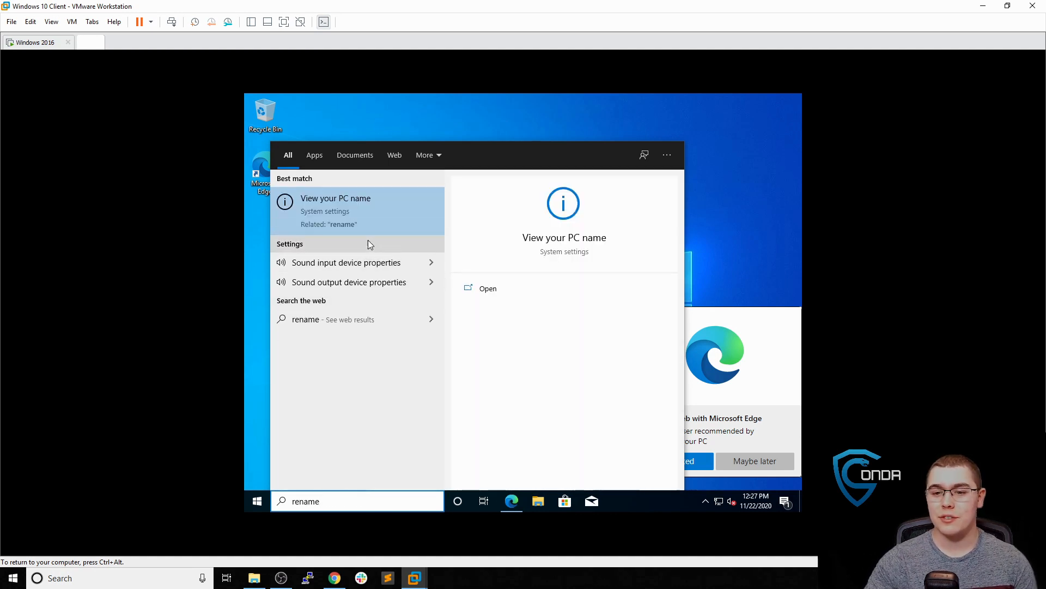
{"action": "left_click", "coordinate": [369, 219]}
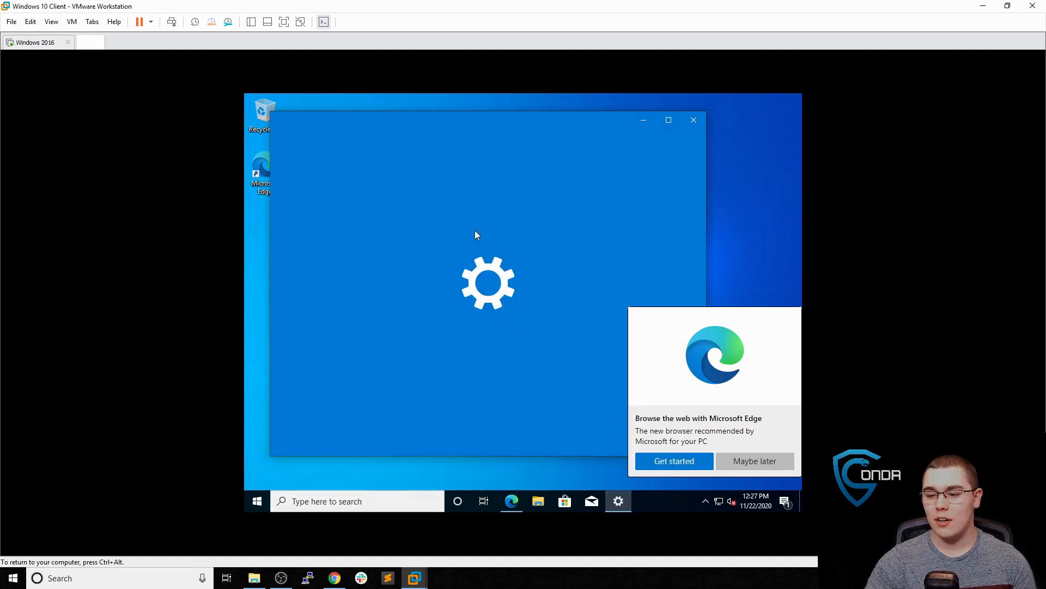
{"action": "left_click", "coordinate": [751, 462]}
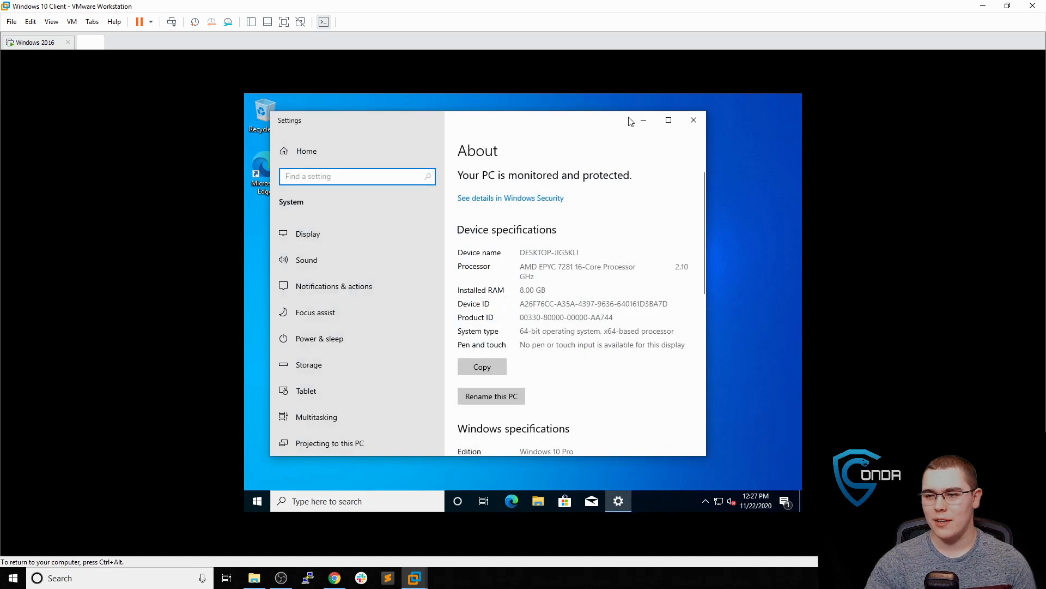
{"action": "left_click", "coordinate": [668, 119]}
{"action": "scroll", "coordinate": [617, 263], "scroll_direction": "down", "scroll_amount": 6}
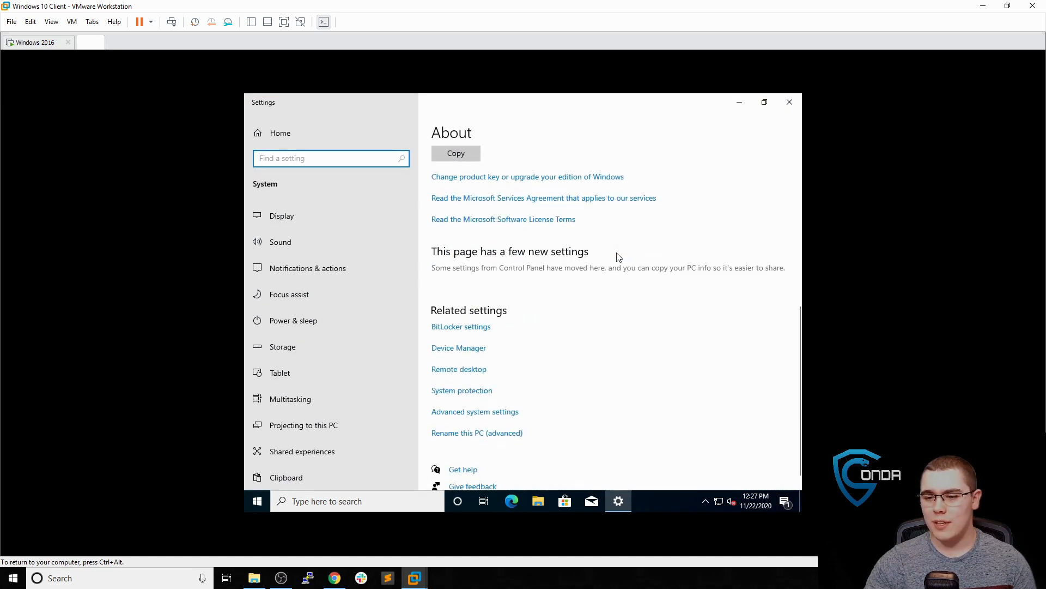
{"action": "left_click", "coordinate": [502, 439]}
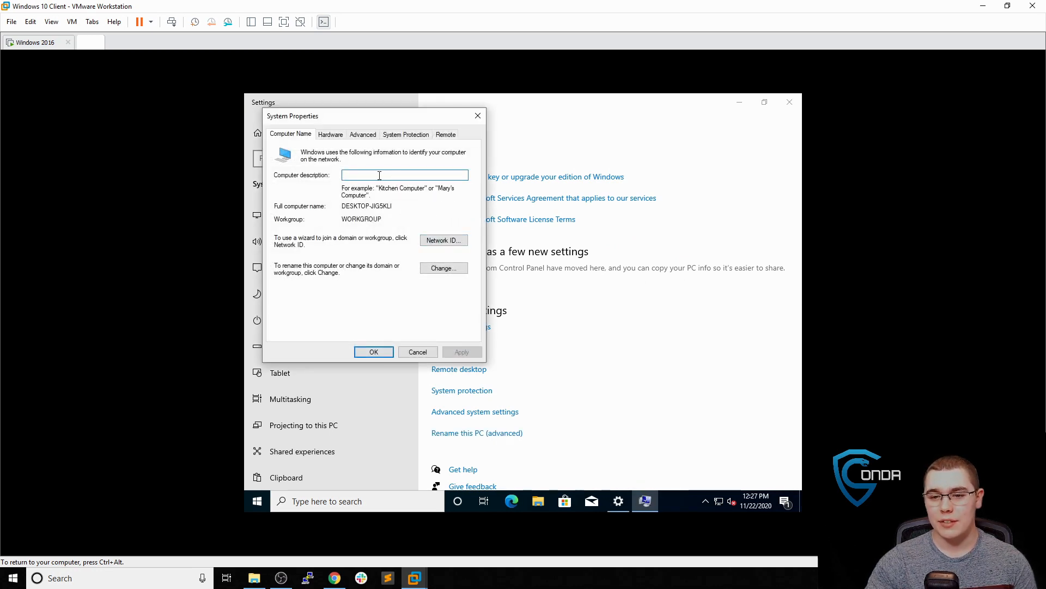
Change the computer name to win10-1 and acknowledge the restart-required message
{"action": "left_click", "coordinate": [439, 270]}
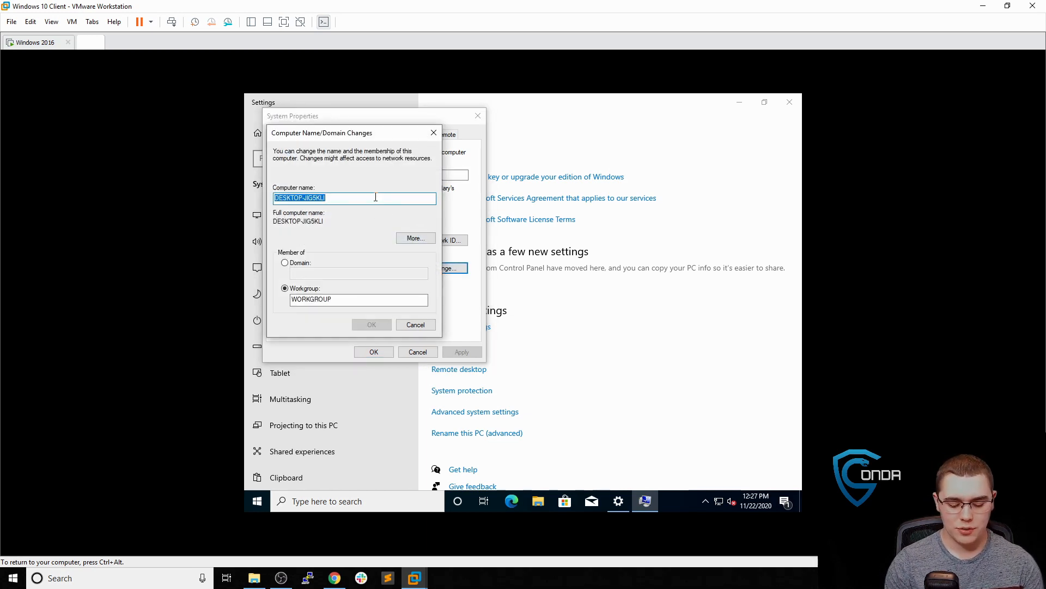
{"action": "type", "text": "win10-1"}
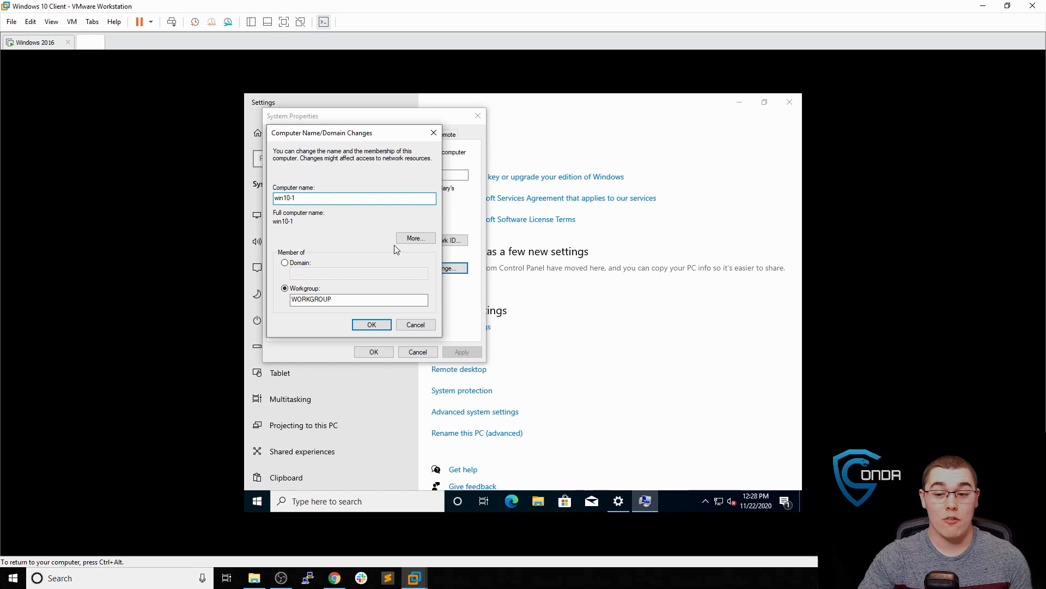
{"action": "left_click", "coordinate": [375, 324]}
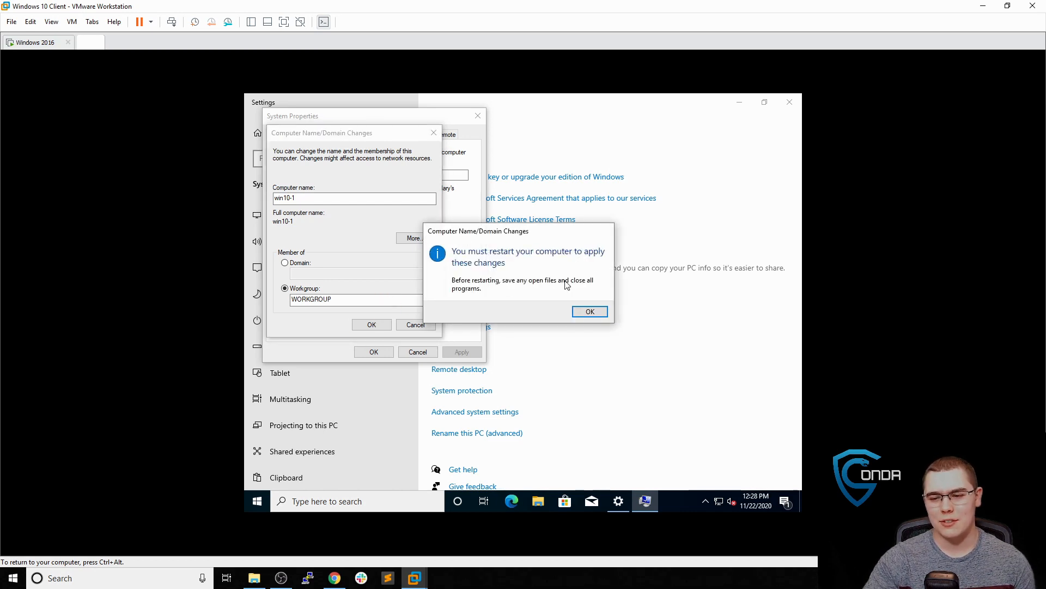
{"action": "left_click", "coordinate": [599, 312]}
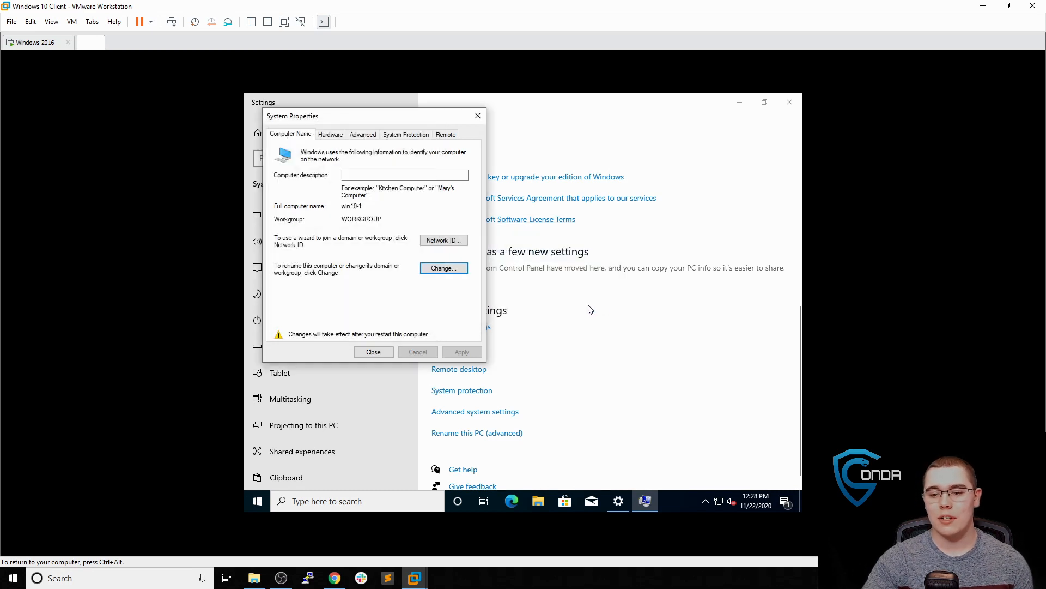
{"action": "left_click", "coordinate": [392, 355]}
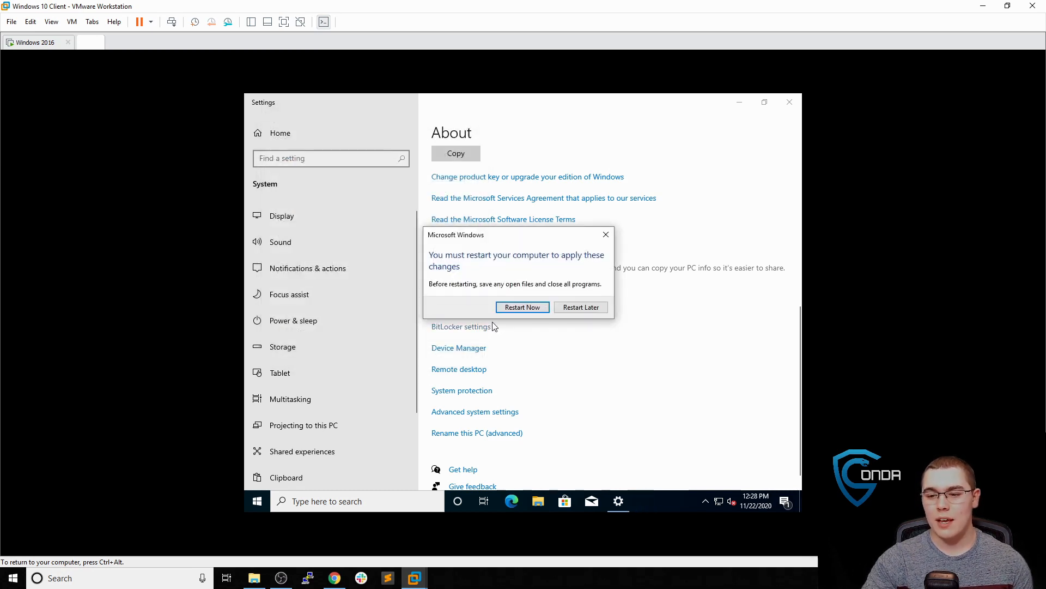
Restart the VM, sign in with the account password, then switch to the Windows 2016 VM tab
{"action": "left_click", "coordinate": [526, 308]}
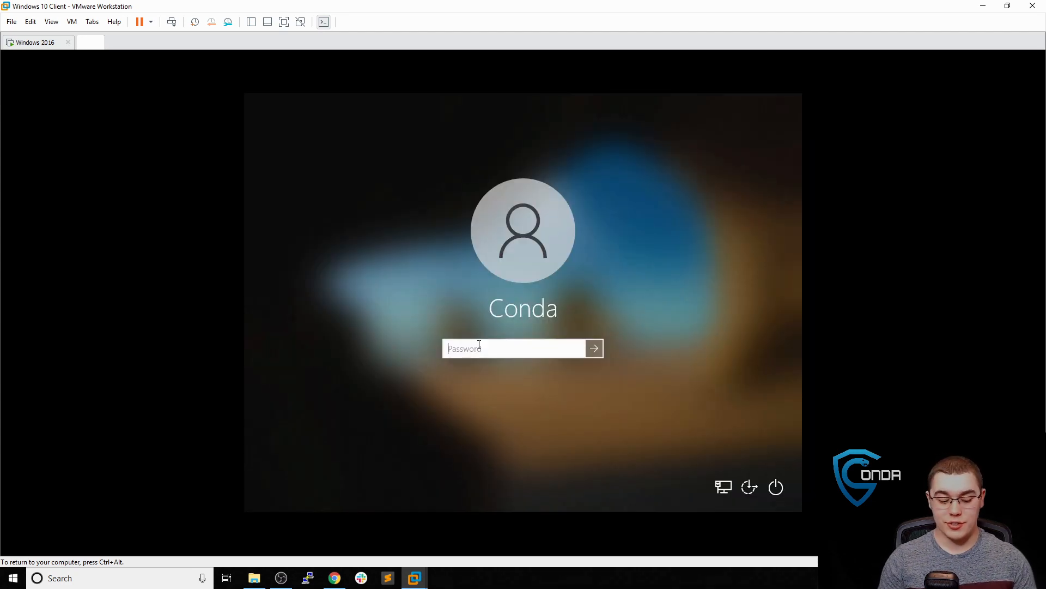
{"action": "type", "text": "•••••••••"}
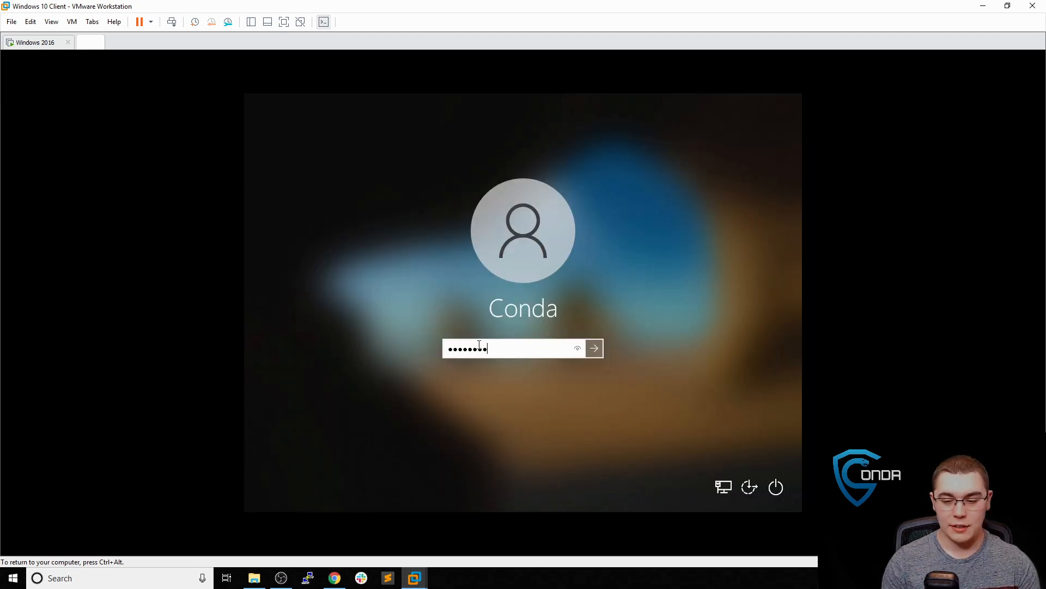
{"action": "key", "text": "Return"}
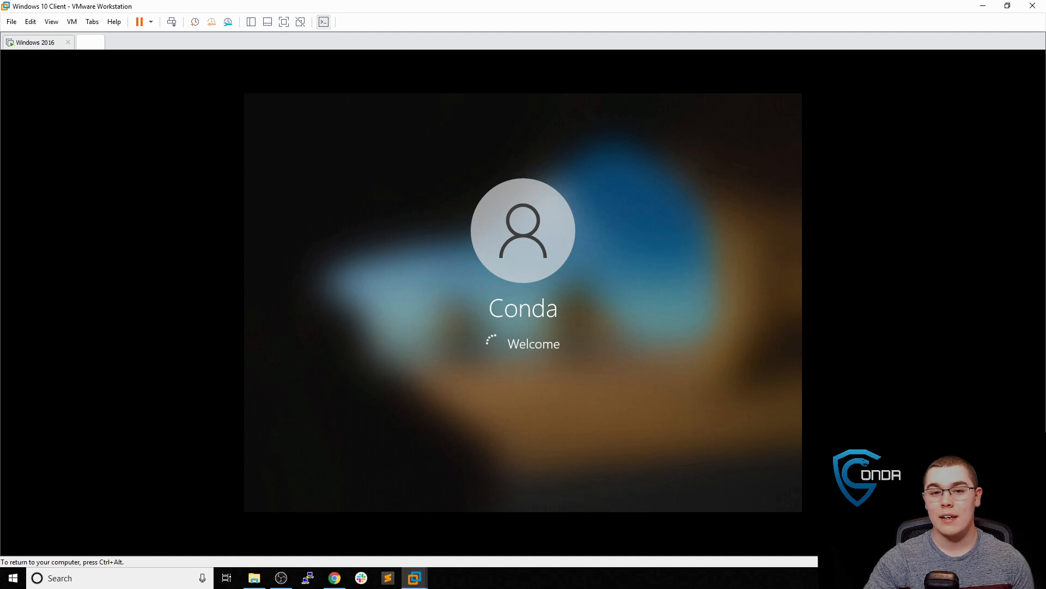
{"action": "key", "text": "ctrl+alt"}
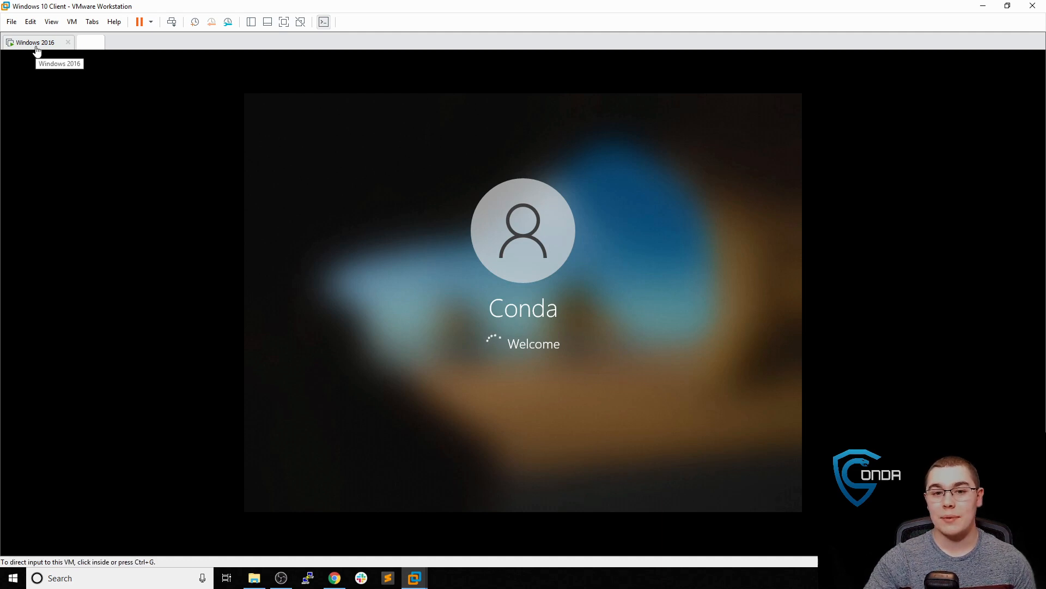
{"action": "left_click", "coordinate": [36, 45]}
Sign in to the Windows Server 2016 VM with its administrator password
{"action": "left_click", "coordinate": [486, 211]}
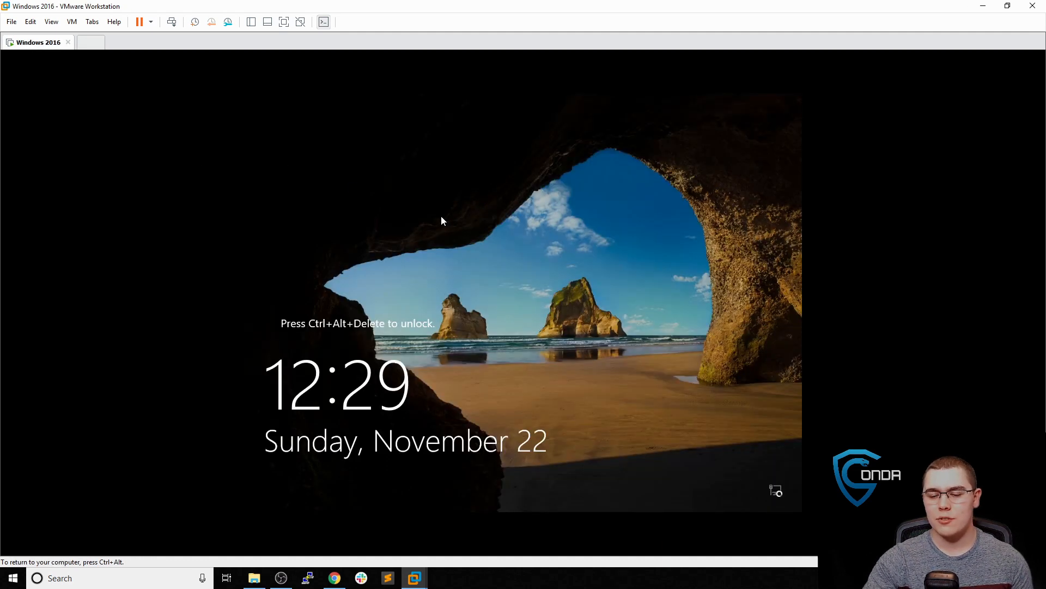
{"action": "key", "text": "ctrl+alt"}
{"action": "left_click", "coordinate": [71, 22]}
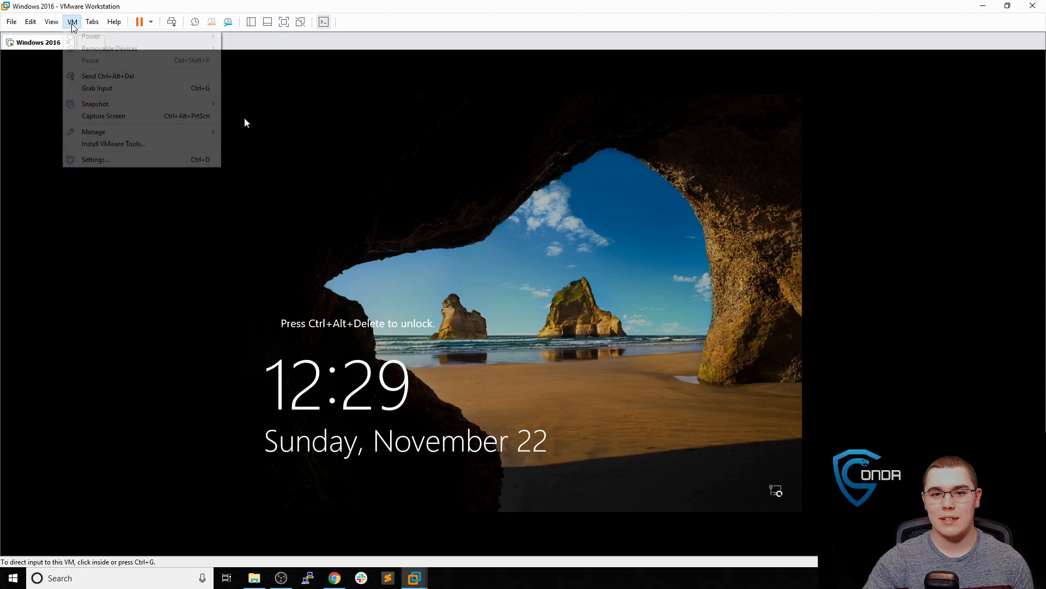
{"action": "left_click", "coordinate": [149, 80]}
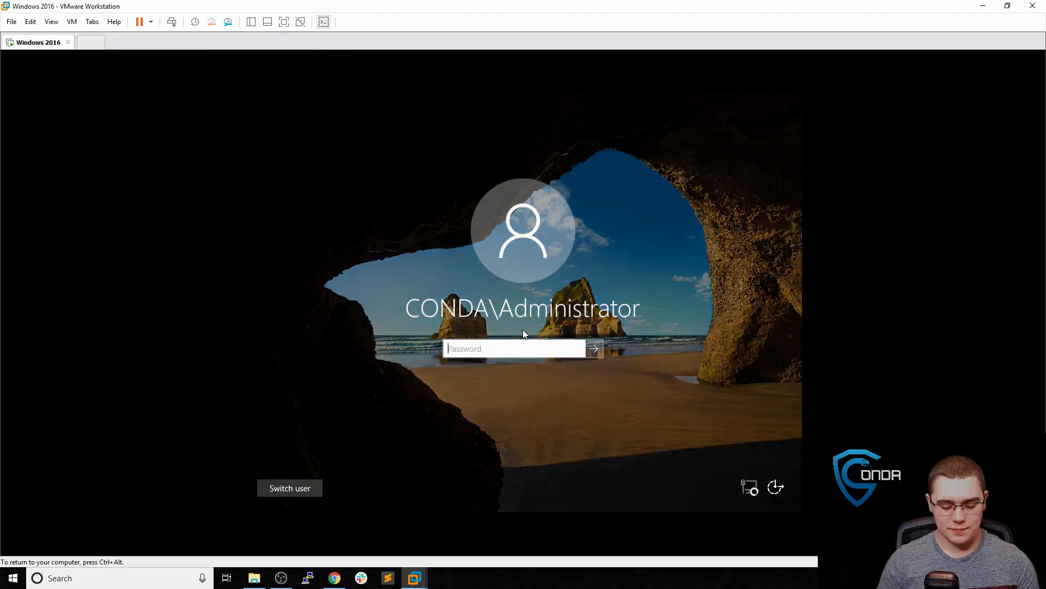
{"action": "type", "text": "•••••••"}
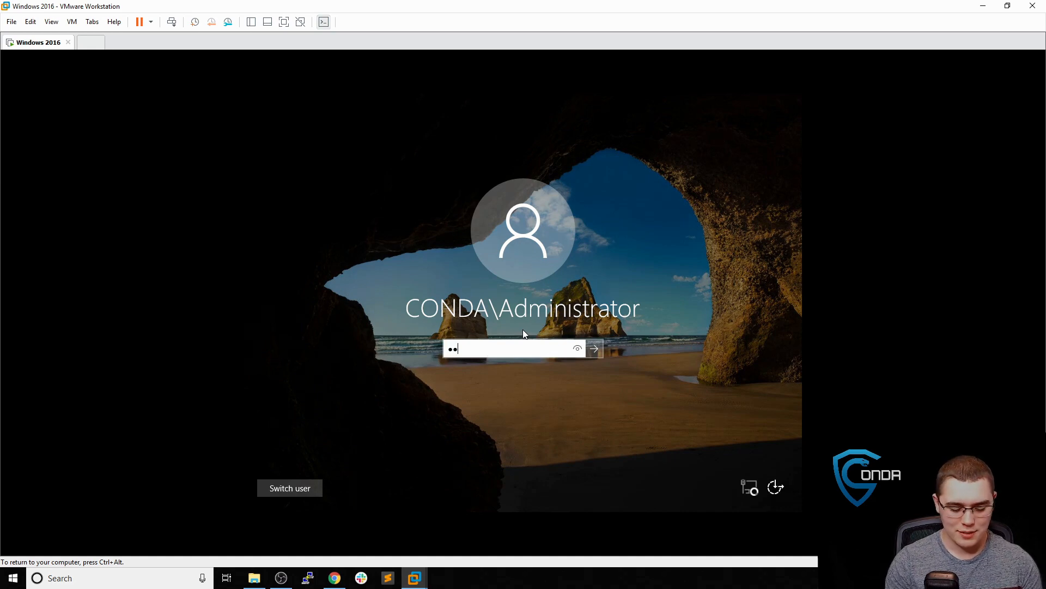
{"action": "key", "text": "Return"}
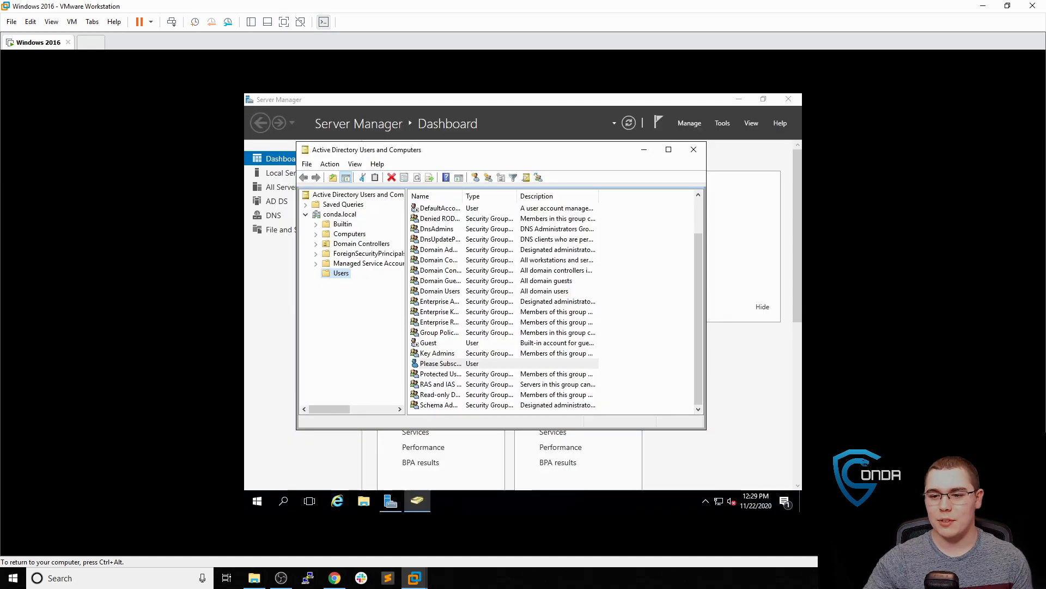
Run ipconfig in an administrator command prompt to read the server's IPv4 address, 192.168.1.179
{"action": "left_click", "coordinate": [266, 501]}
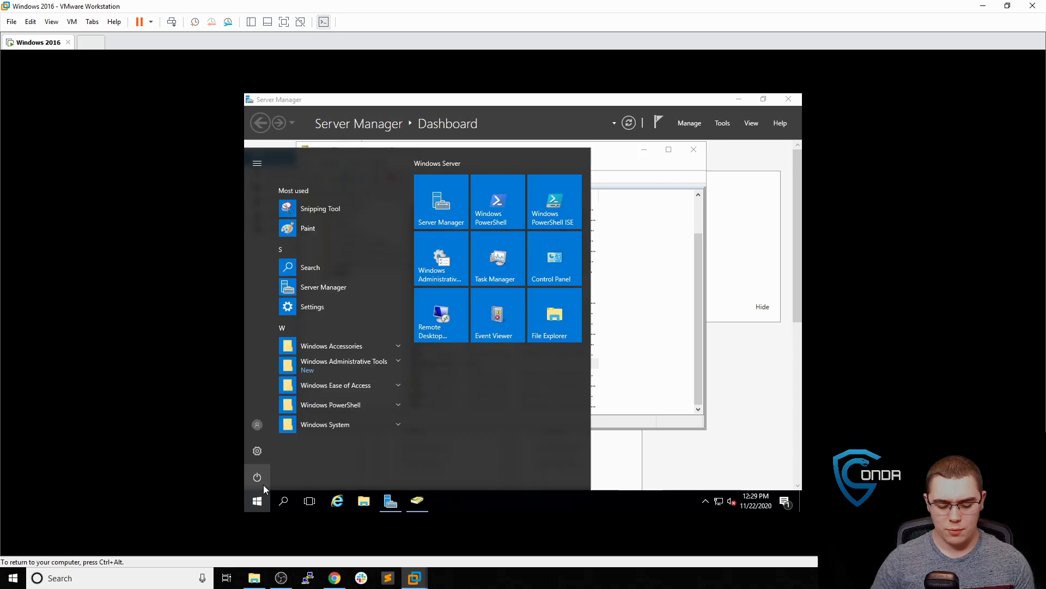
{"action": "type", "text": "cmd"}
{"action": "key", "text": "Return"}
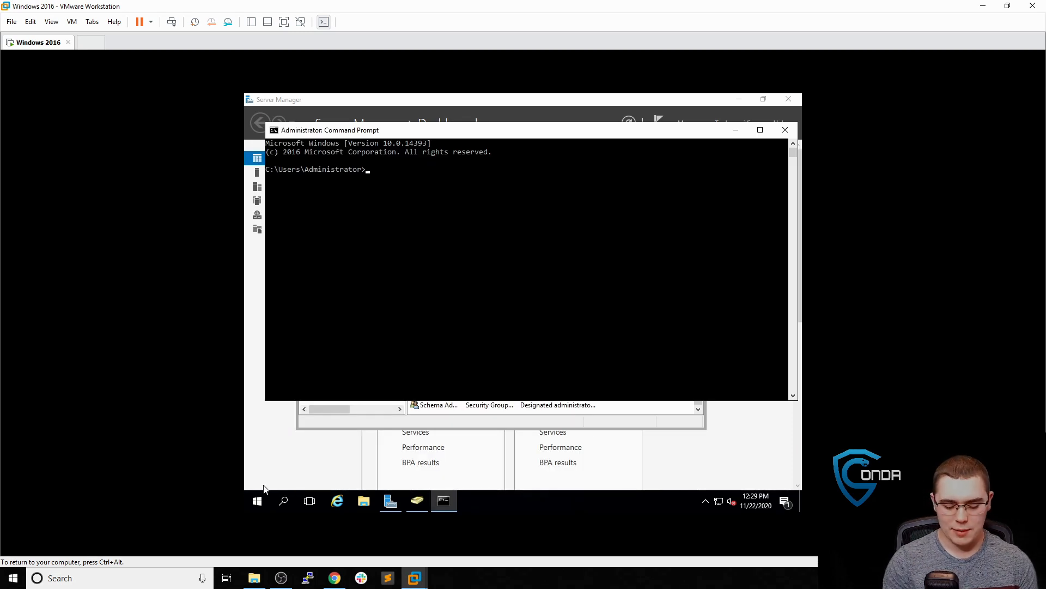
{"action": "type", "text": "ipcondif"}
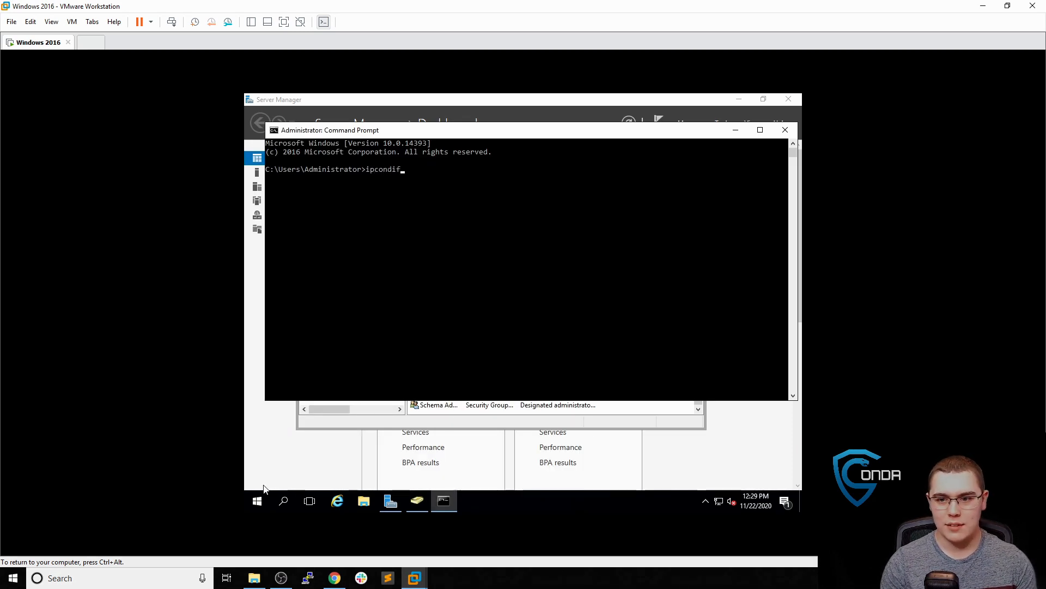
{"action": "key", "text": "BackSpace"}
{"action": "key", "text": "BackSpace"}
{"action": "key", "text": "BackSpace"}
{"action": "type", "text": "fig"}
{"action": "key", "text": "Return"}
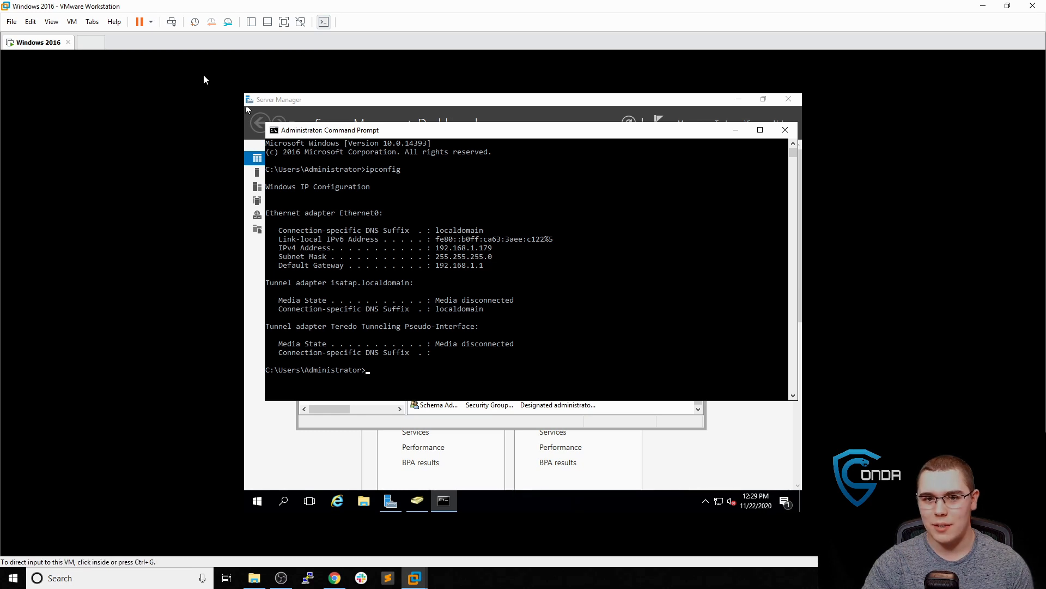
{"action": "left_click", "coordinate": [84, 47]}
On the Windows 10 client, open the Ethernet0 connection's properties in maximized Network & Internet settings
{"action": "left_click", "coordinate": [430, 367]}
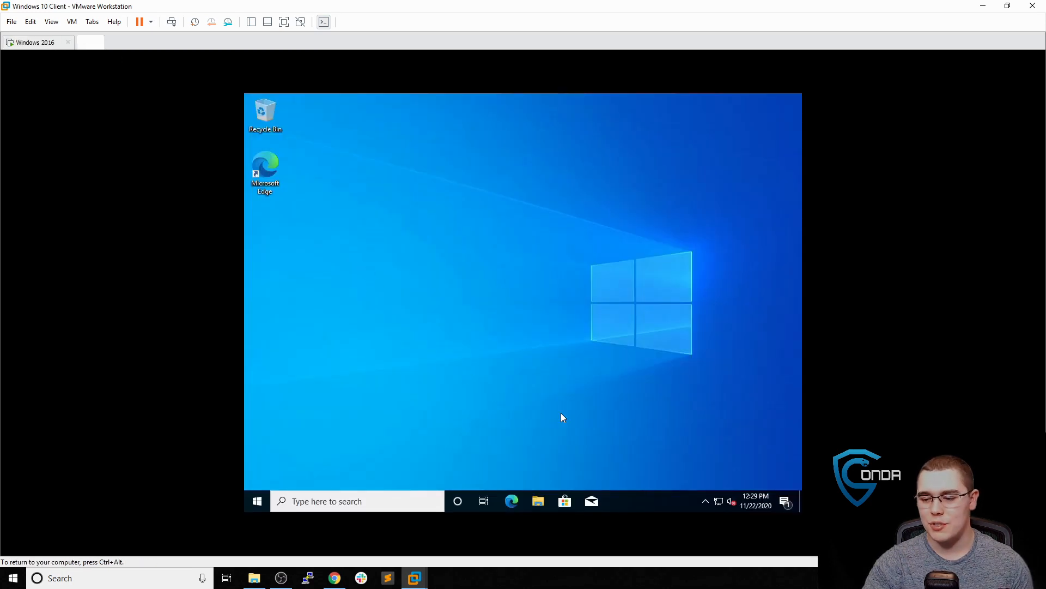
{"action": "left_click", "coordinate": [719, 503]}
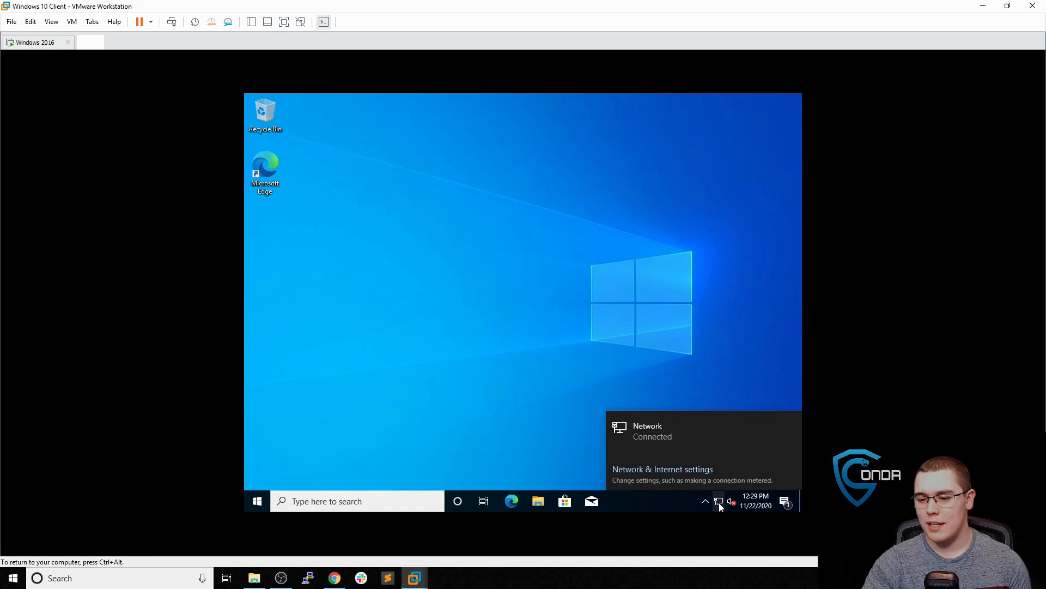
{"action": "left_click", "coordinate": [695, 421]}
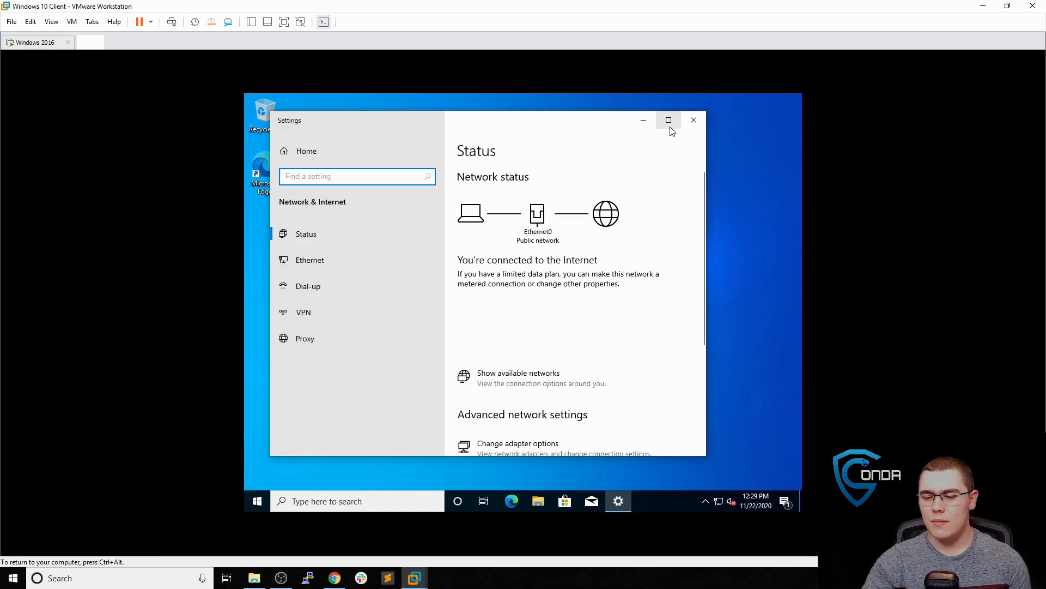
{"action": "left_click", "coordinate": [669, 122]}
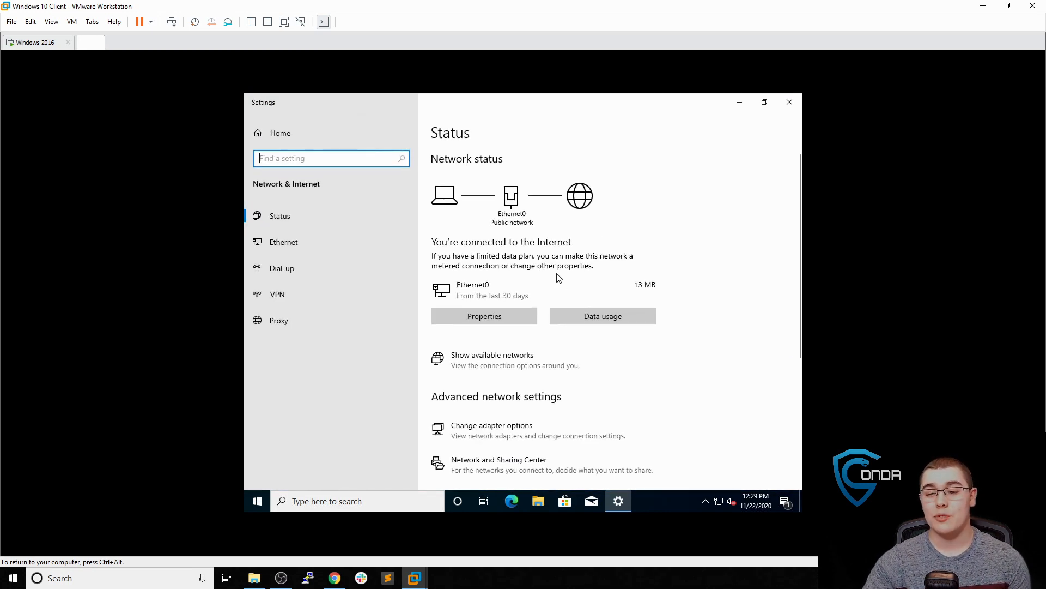
{"action": "left_click", "coordinate": [506, 317]}
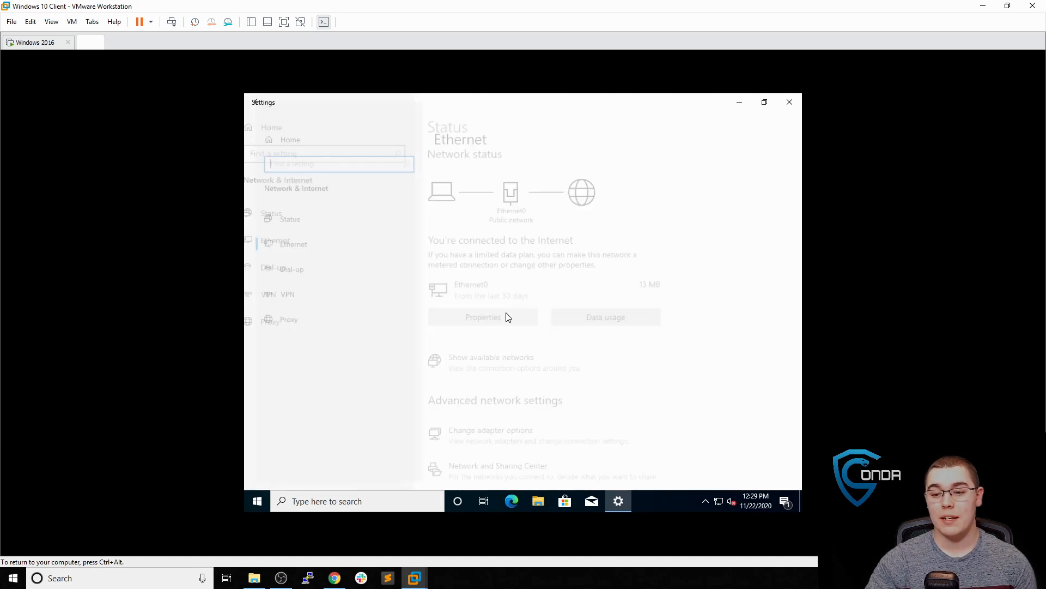
Review the IP settings without changes: Automatic (DHCP), IPv4 192.168.1.168, DNS 192.168.2.65 and 8.8.8.8
{"action": "scroll", "coordinate": [455, 297], "scroll_direction": "down", "scroll_amount": 4}
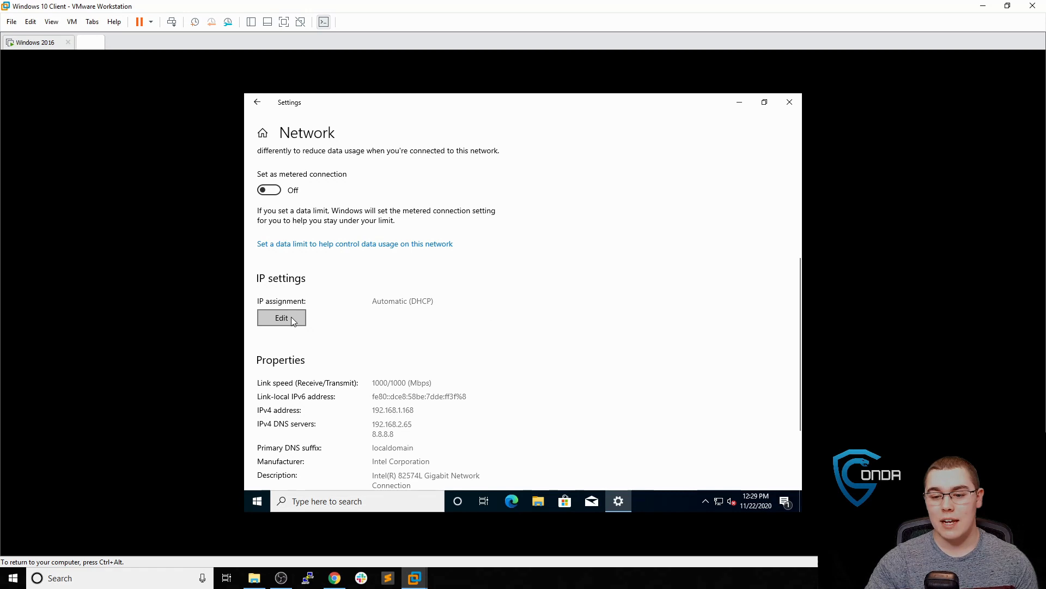
{"action": "left_click", "coordinate": [291, 318]}
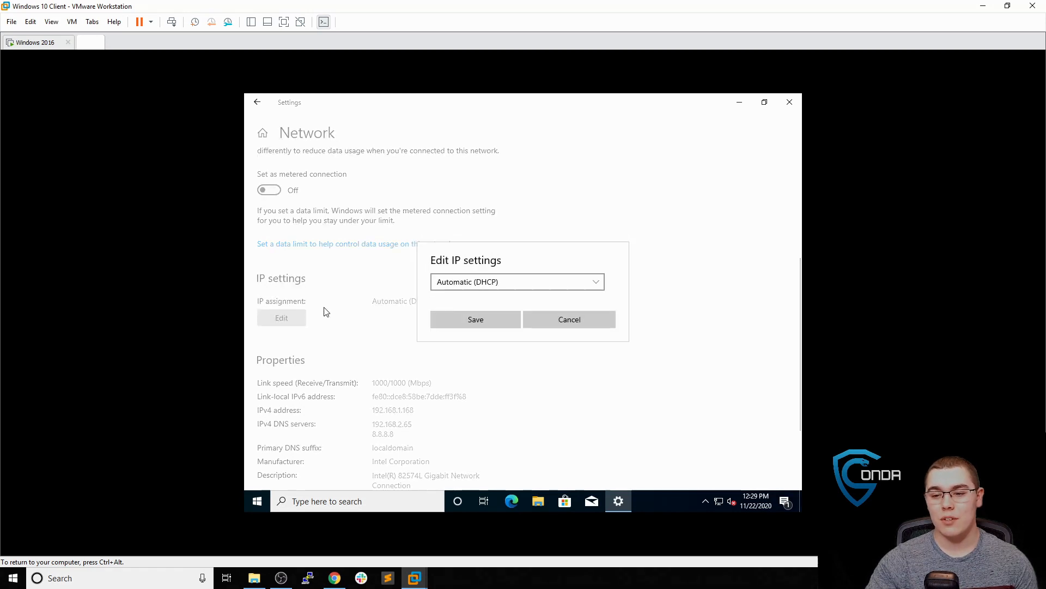
{"action": "left_click", "coordinate": [470, 284]}
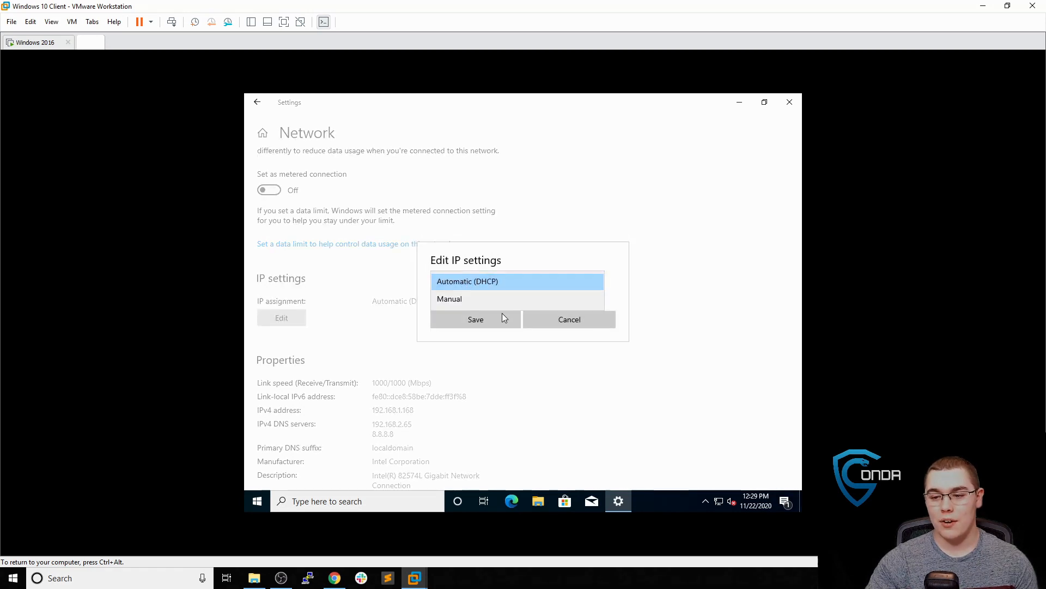
{"action": "left_click", "coordinate": [565, 332]}
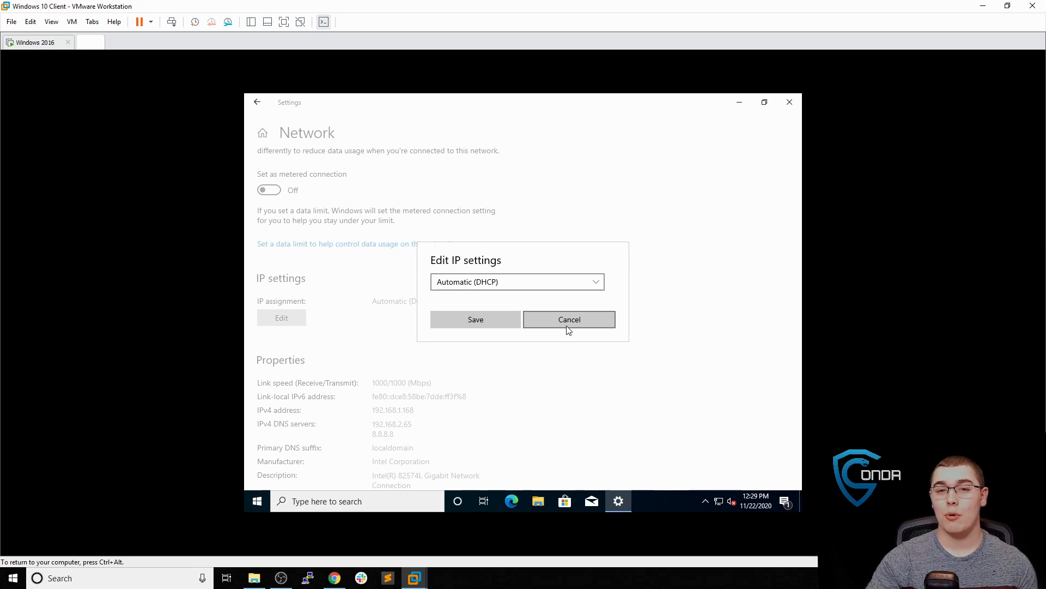
{"action": "left_click", "coordinate": [571, 318]}
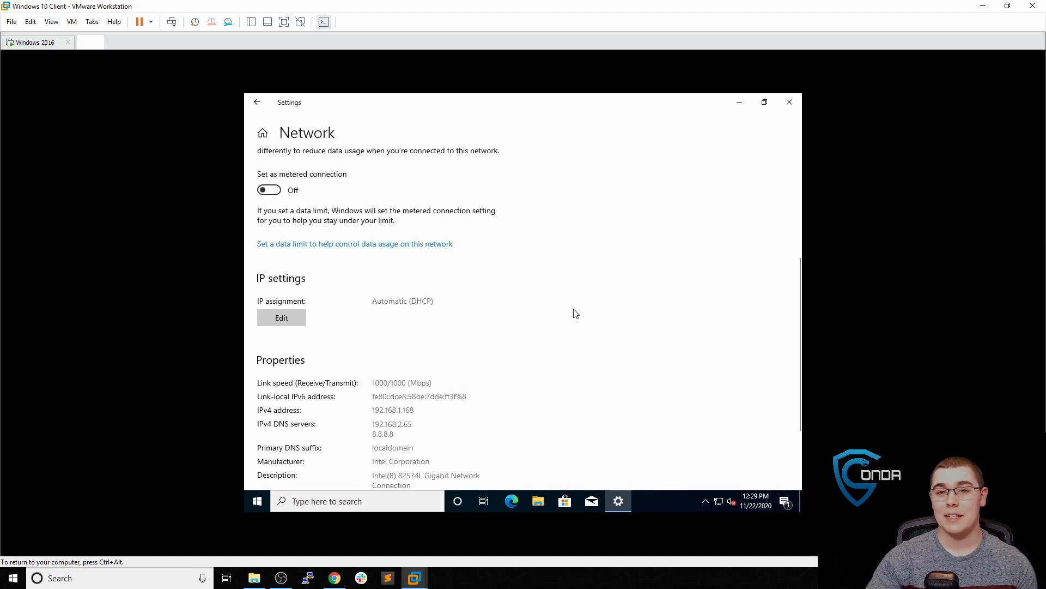
{"action": "scroll", "coordinate": [552, 323], "scroll_direction": "down", "scroll_amount": 3}
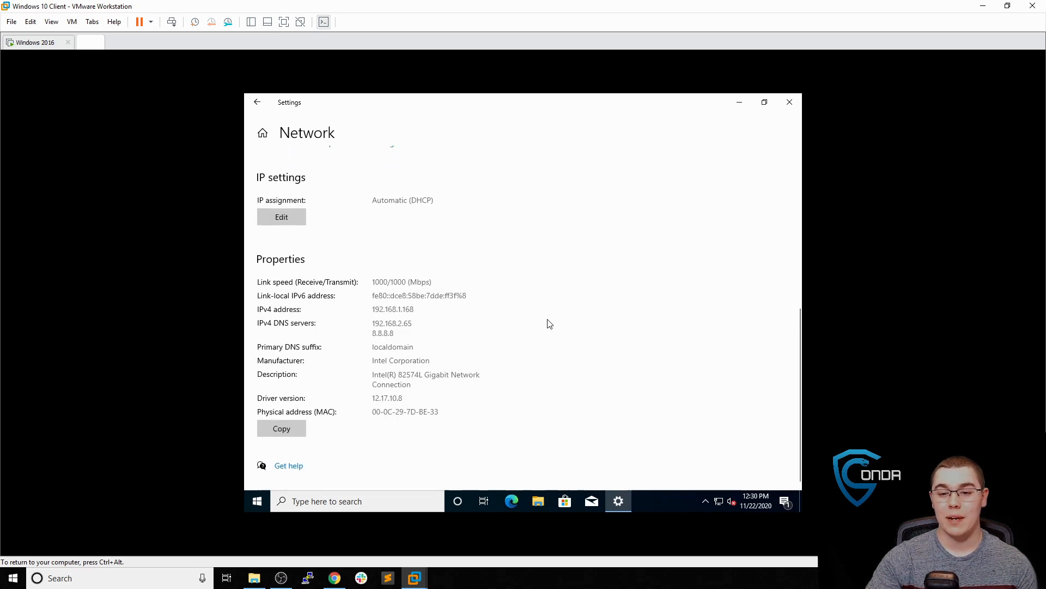
{"action": "scroll", "coordinate": [341, 251], "scroll_direction": "up", "scroll_amount": 2}
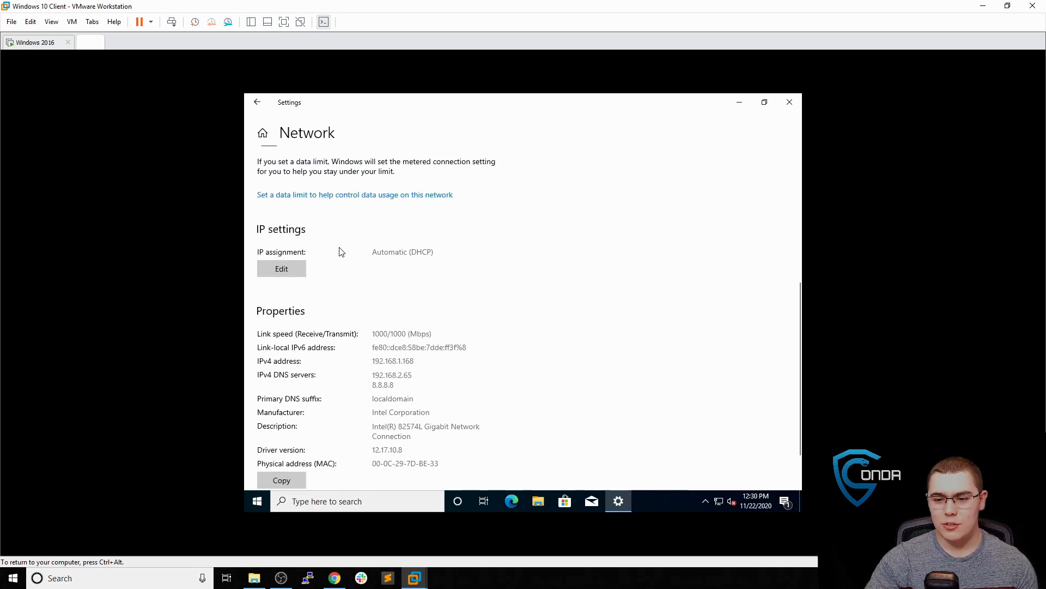
{"action": "scroll", "coordinate": [390, 335], "scroll_direction": "up", "scroll_amount": 8}
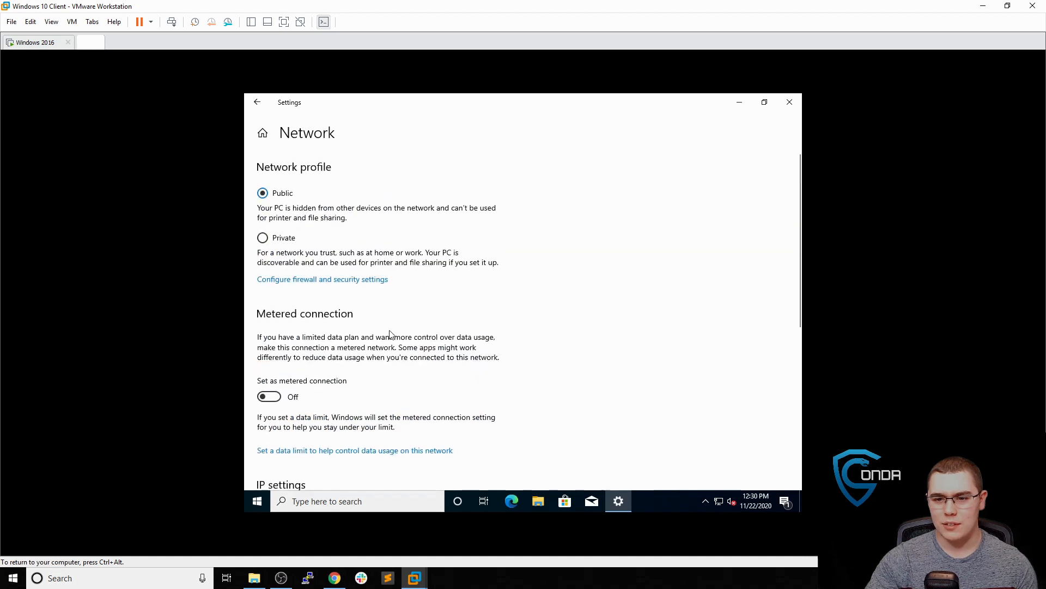
{"action": "scroll", "coordinate": [390, 329], "scroll_direction": "down", "scroll_amount": 10}
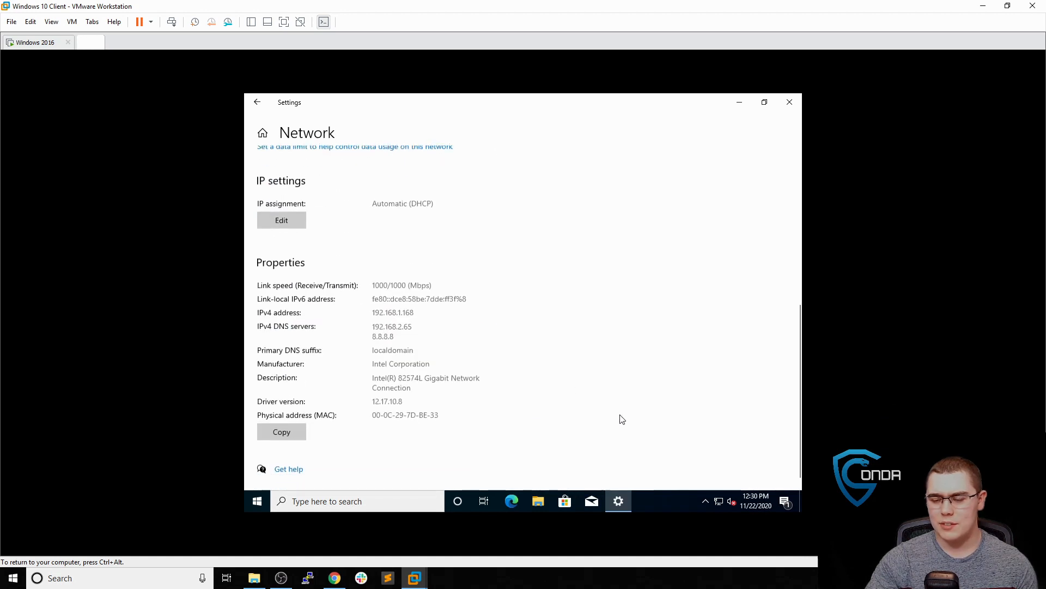
{"action": "right_click", "coordinate": [719, 500]}
Open the Internet Protocol Version 4 (TCP/IPv4) properties of the Ethernet0 adapter
{"action": "left_click", "coordinate": [719, 482]}
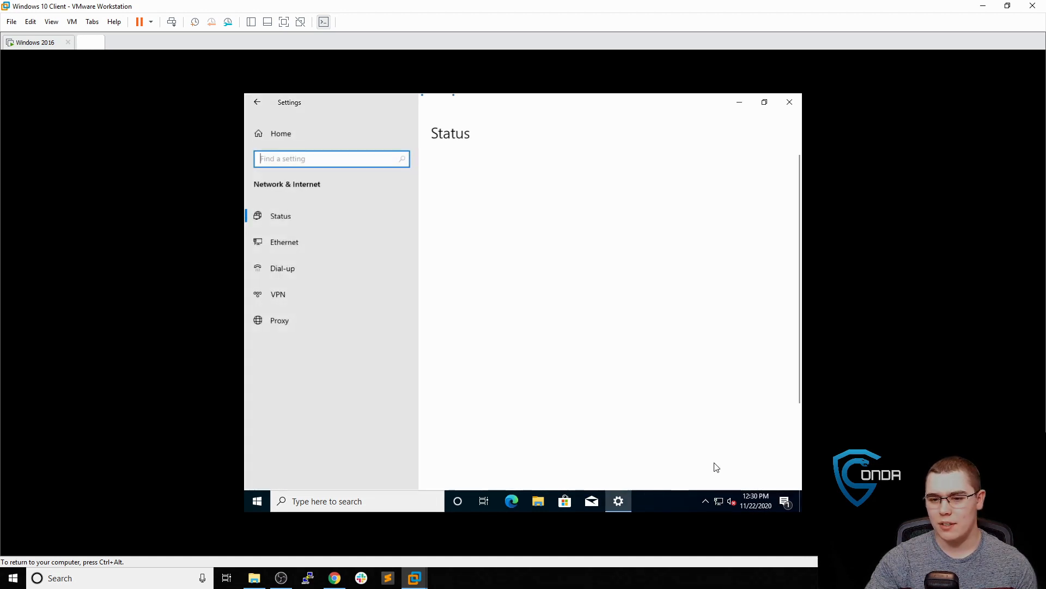
{"action": "scroll", "coordinate": [549, 334], "scroll_direction": "down", "scroll_amount": 3}
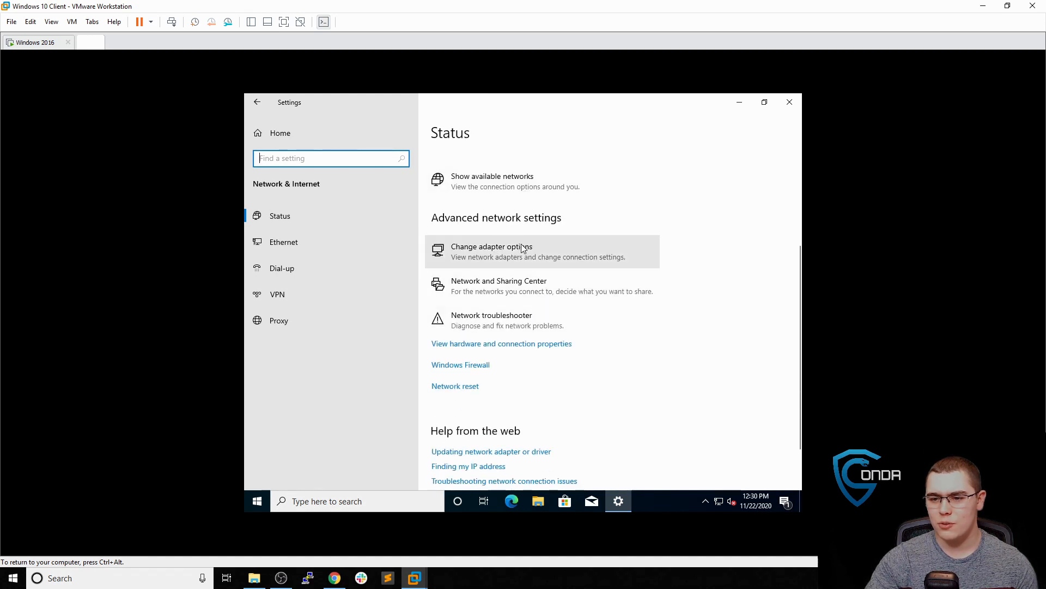
{"action": "left_click", "coordinate": [535, 248]}
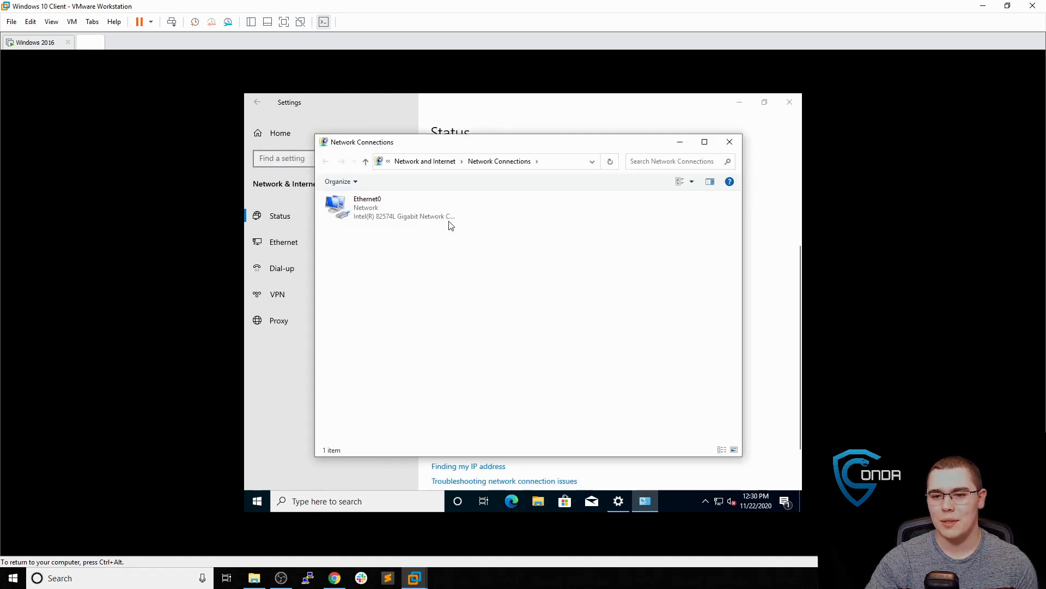
{"action": "left_click", "coordinate": [404, 201]}
{"action": "right_click", "coordinate": [404, 202]}
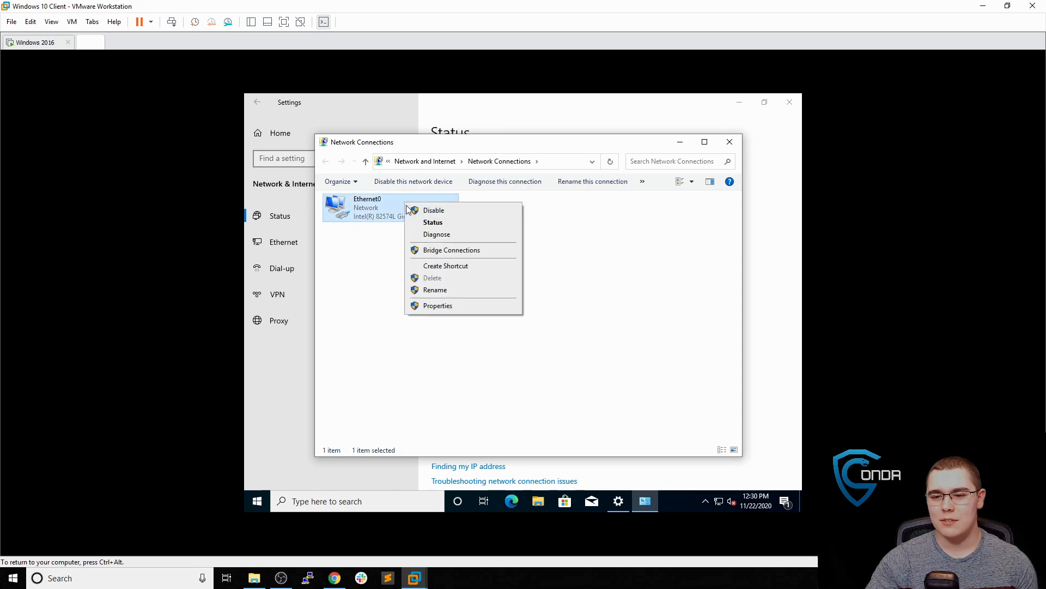
{"action": "left_click", "coordinate": [442, 311]}
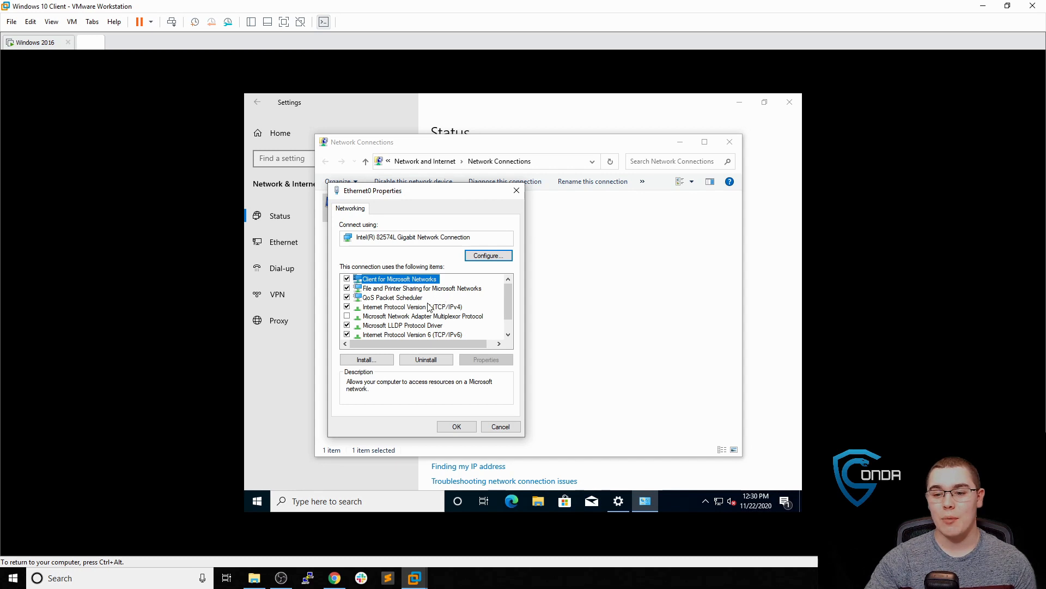
{"action": "left_click", "coordinate": [436, 308]}
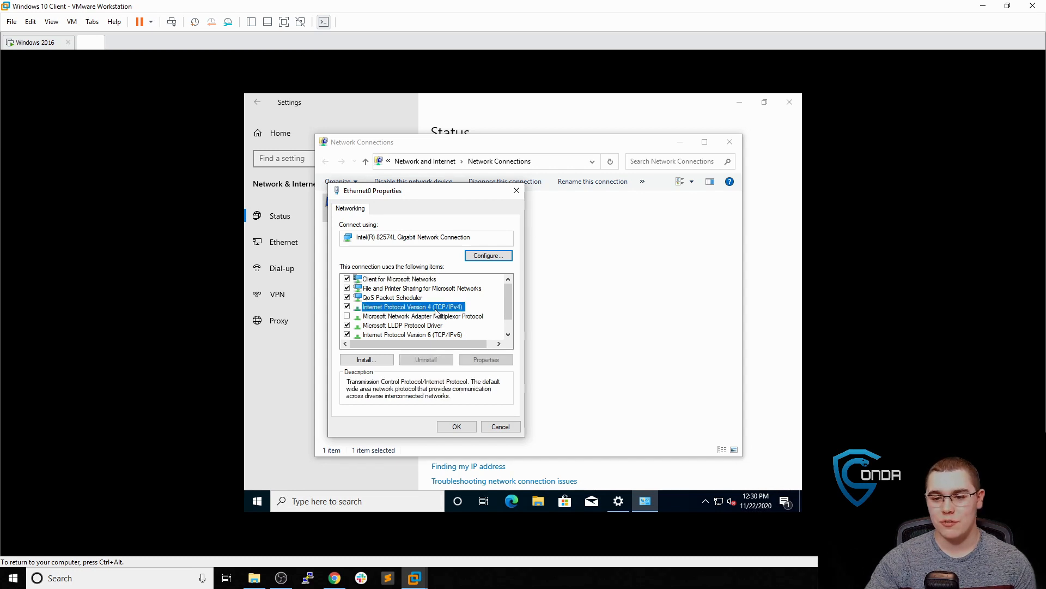
{"action": "double_click", "coordinate": [436, 309]}
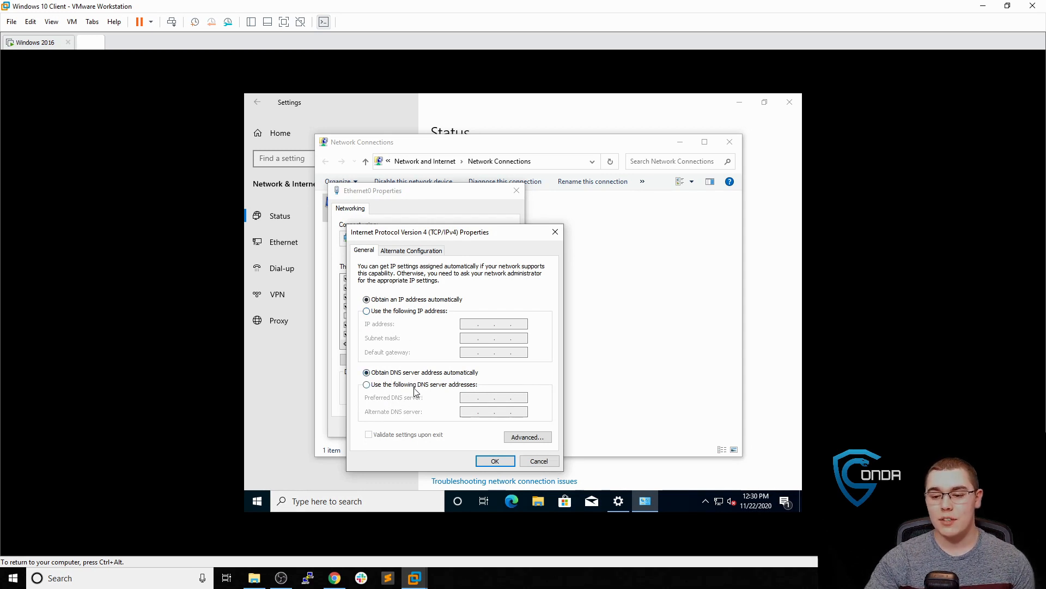
Set the preferred DNS server to the domain controller's 192.168.1.179 and save the adapter settings
{"action": "left_click", "coordinate": [416, 385]}
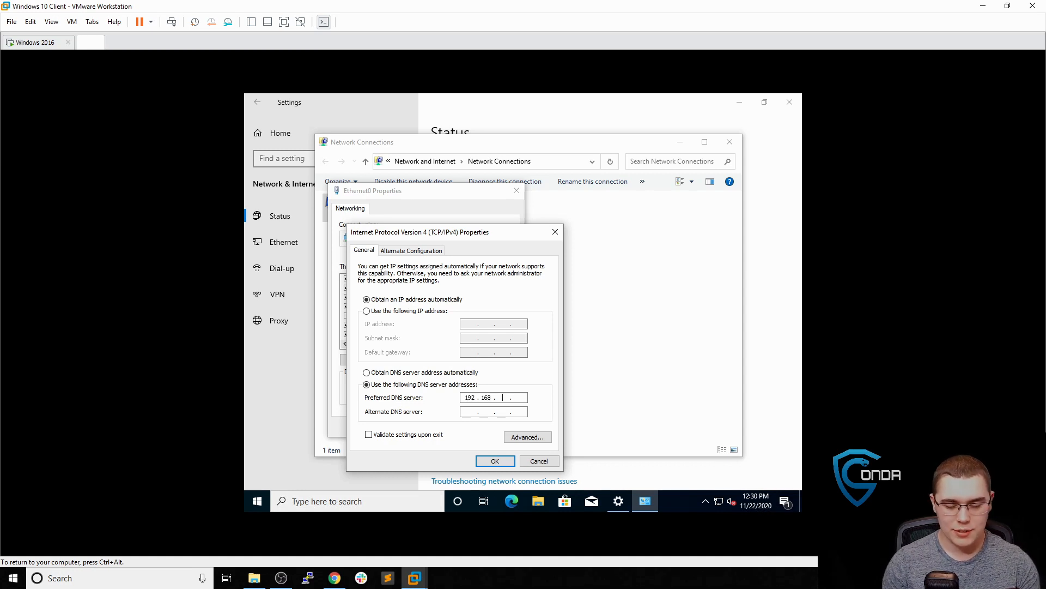
{"action": "left_click", "coordinate": [49, 42]}
{"action": "left_click", "coordinate": [87, 43]}
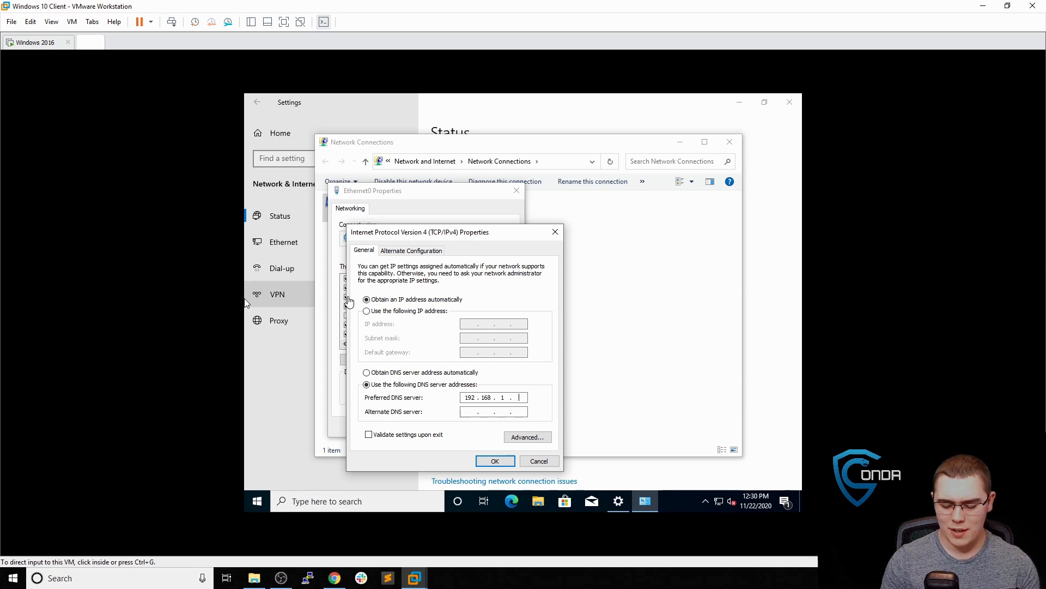
{"action": "left_click", "coordinate": [522, 396]}
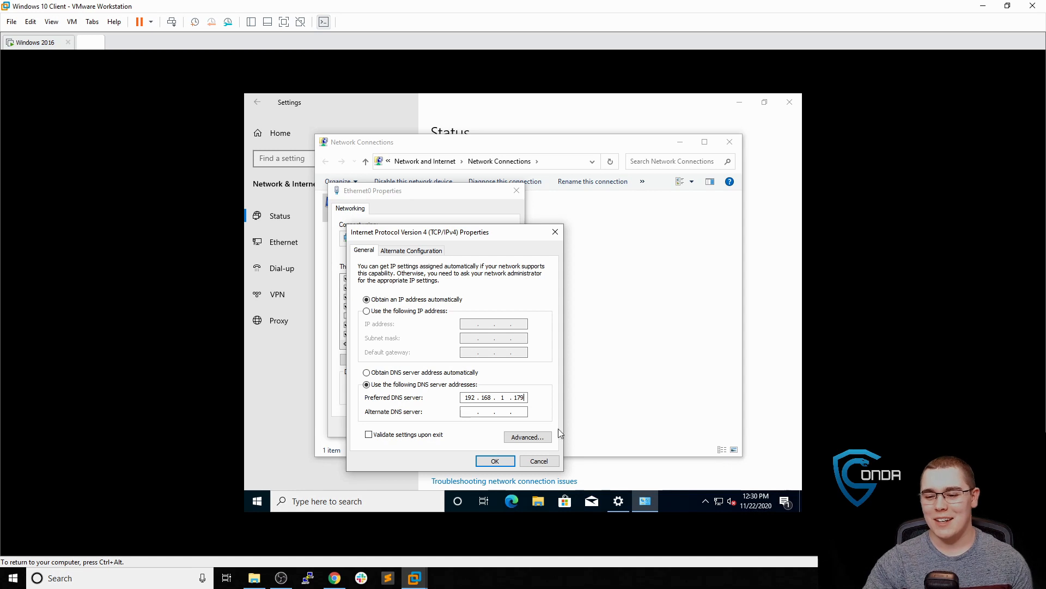
{"action": "left_click", "coordinate": [493, 467]}
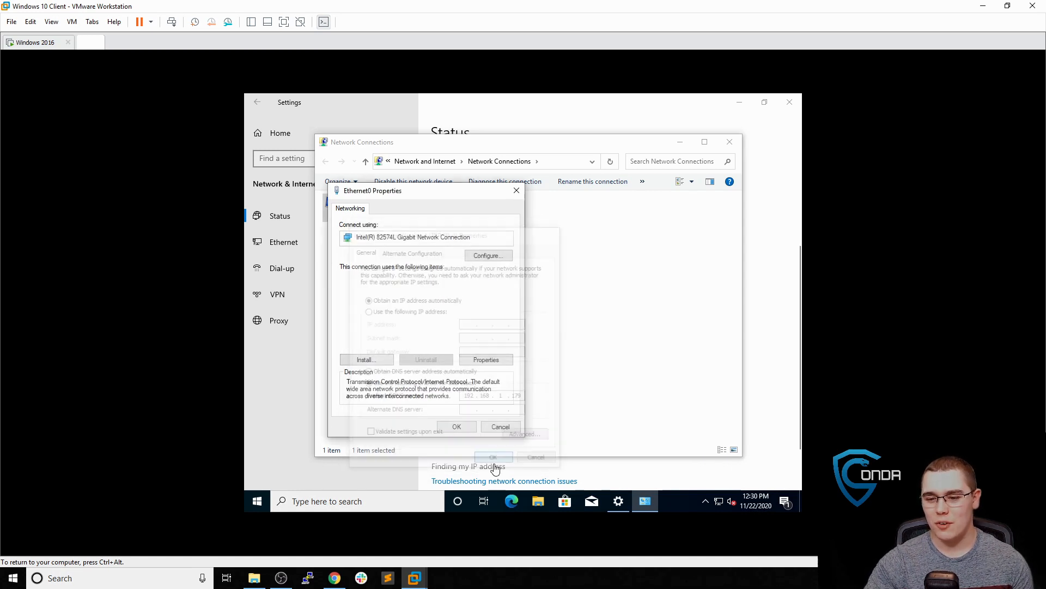
{"action": "left_click", "coordinate": [468, 426]}
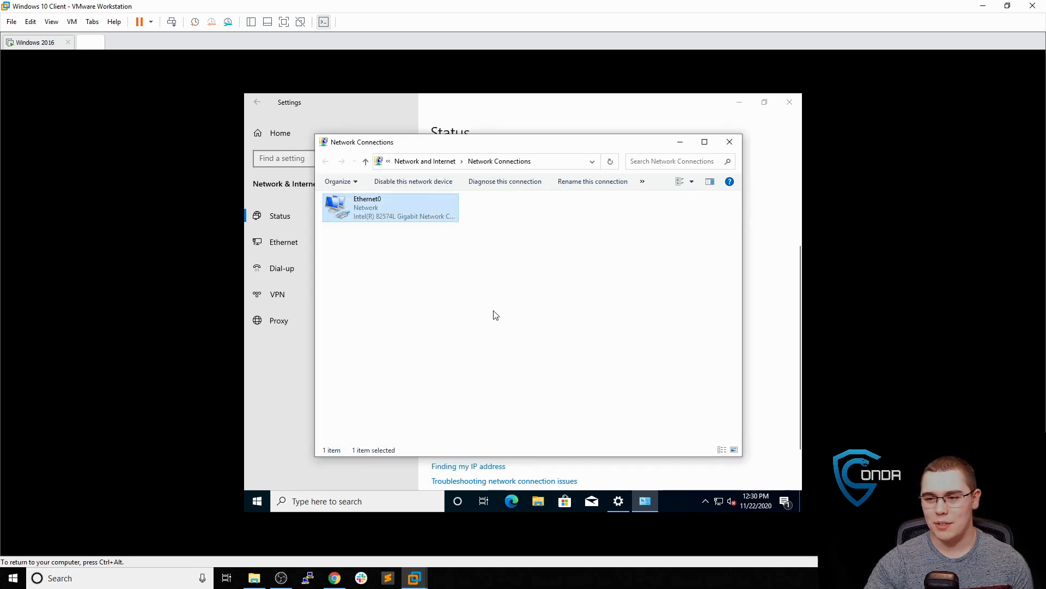
{"action": "left_click", "coordinate": [735, 144]}
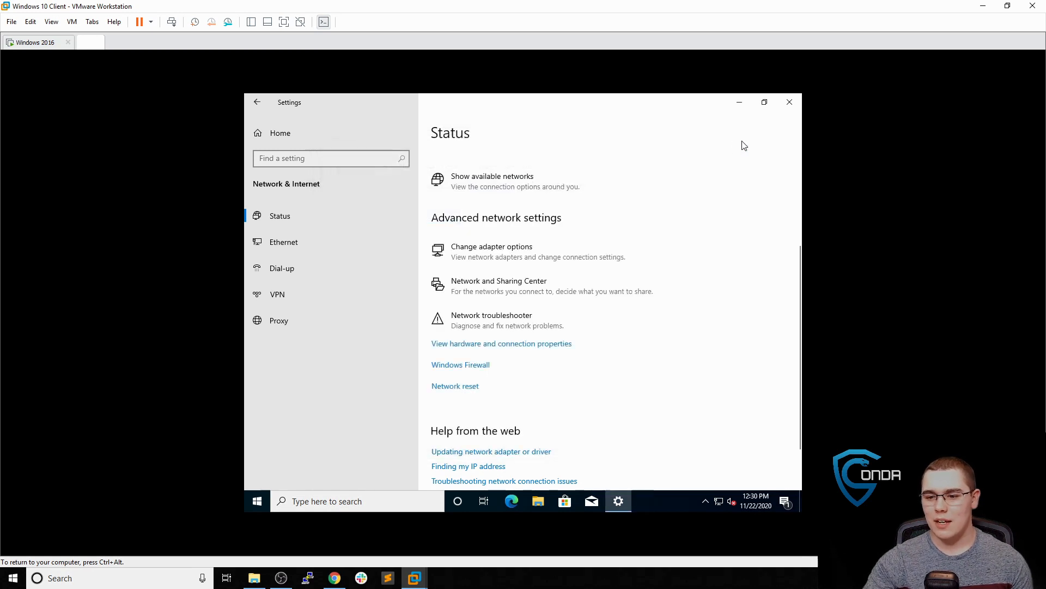
Search 'rename' and open Rename this PC (advanced) from the win10-1 About page
{"action": "left_click", "coordinate": [789, 107]}
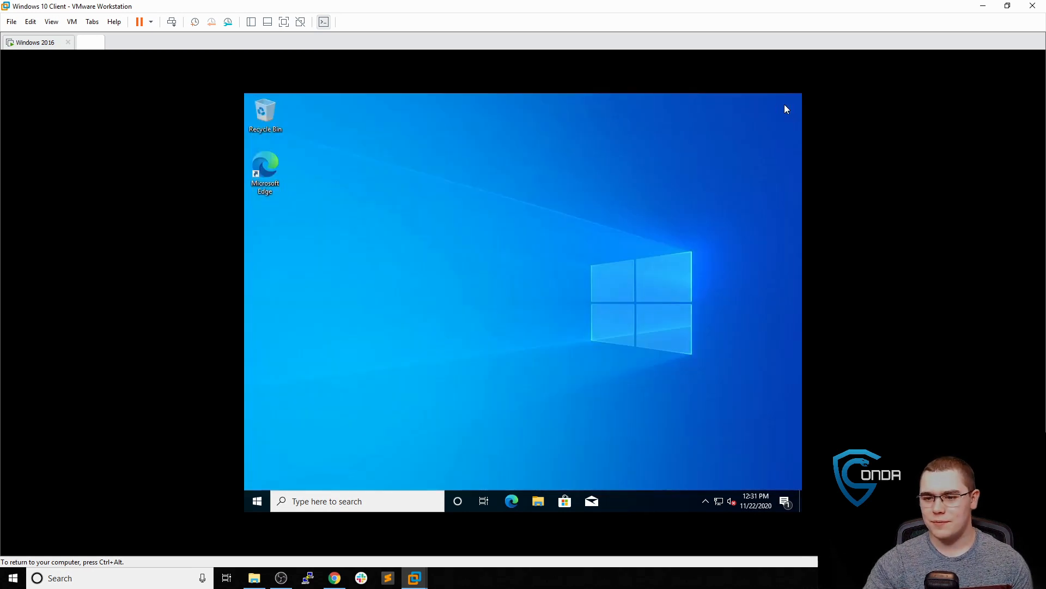
{"action": "left_click", "coordinate": [390, 504]}
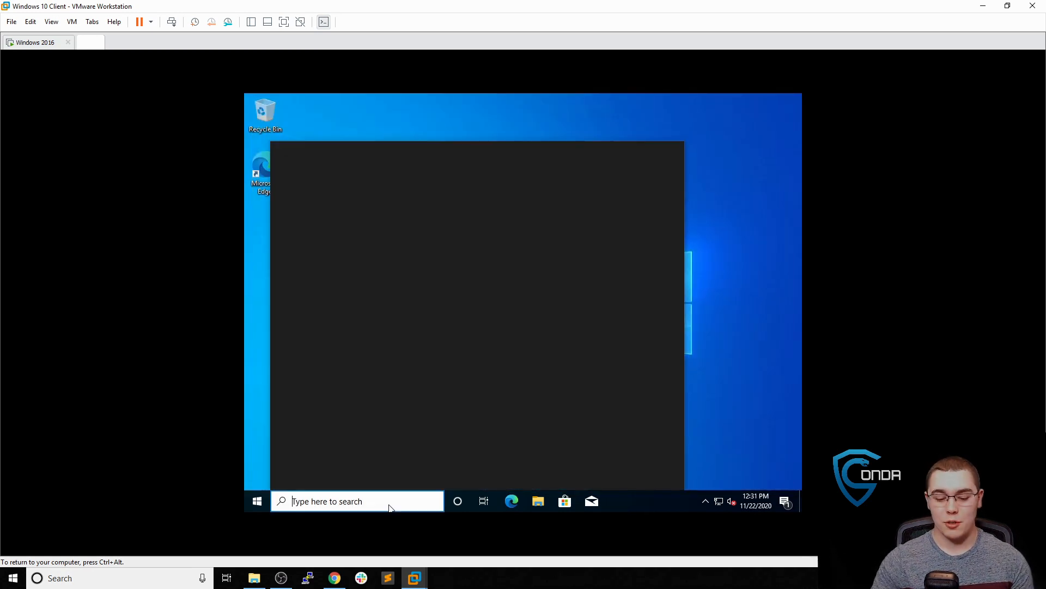
{"action": "type", "text": "rename"}
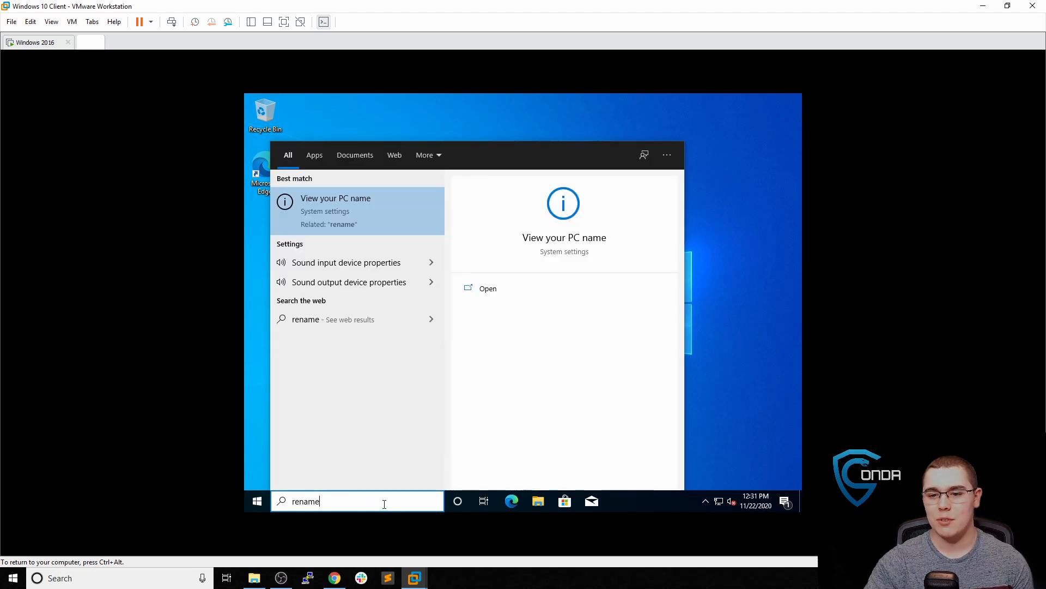
{"action": "left_click", "coordinate": [393, 223]}
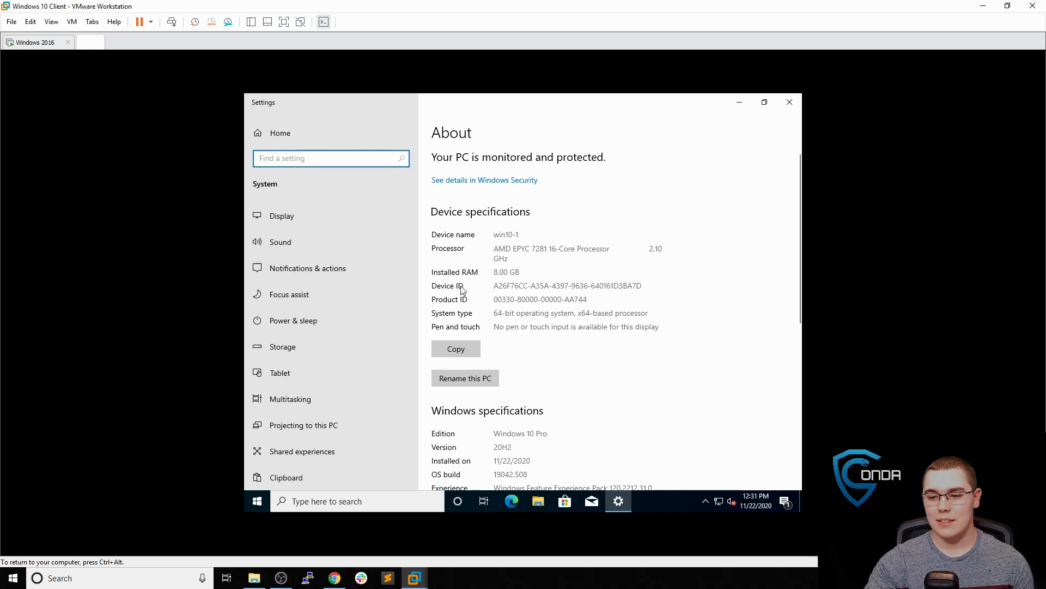
{"action": "scroll", "coordinate": [462, 289], "scroll_direction": "down", "scroll_amount": 10}
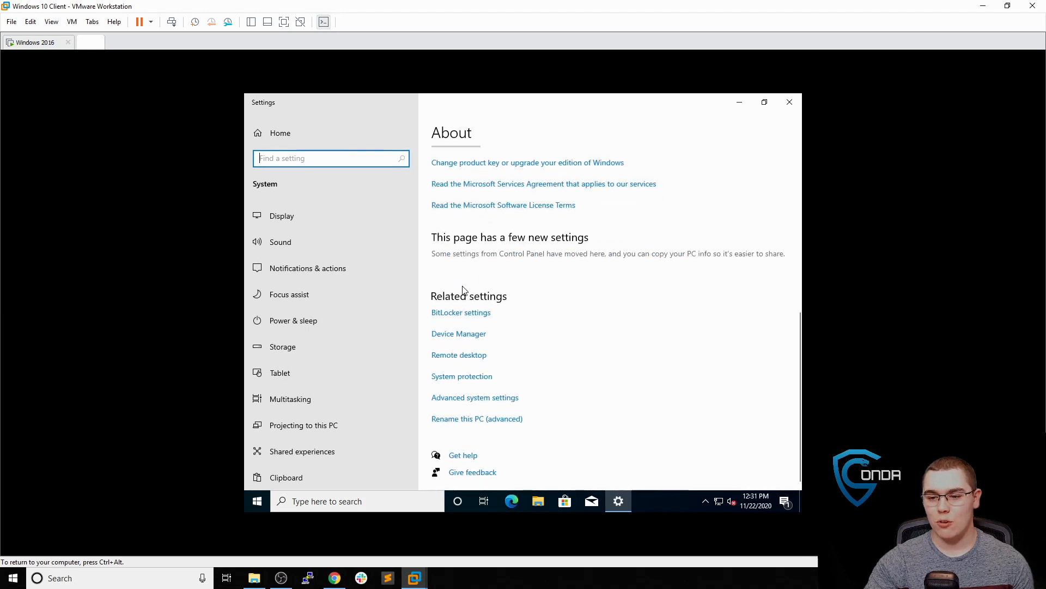
{"action": "left_click", "coordinate": [482, 419]}
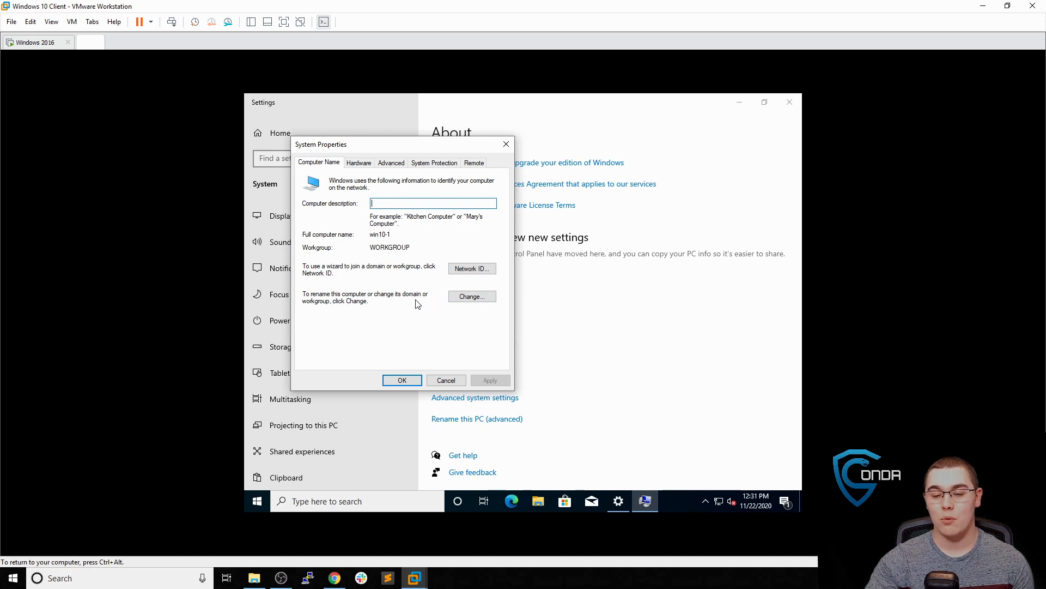
Switch win10-1's membership from WORKGROUP to the domain conda.local
{"action": "left_click", "coordinate": [463, 297]}
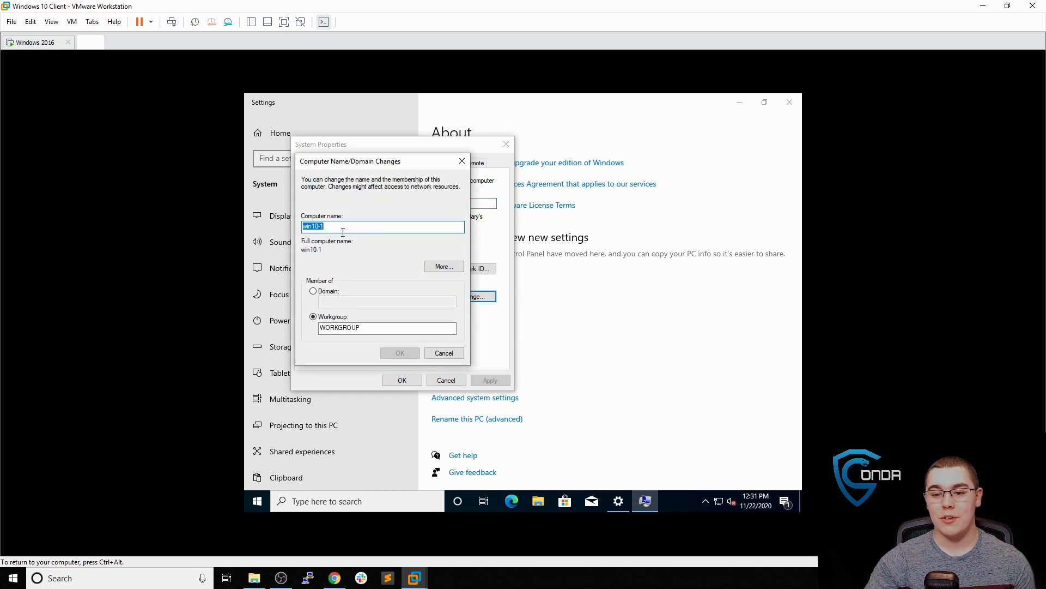
{"action": "left_click", "coordinate": [314, 291]}
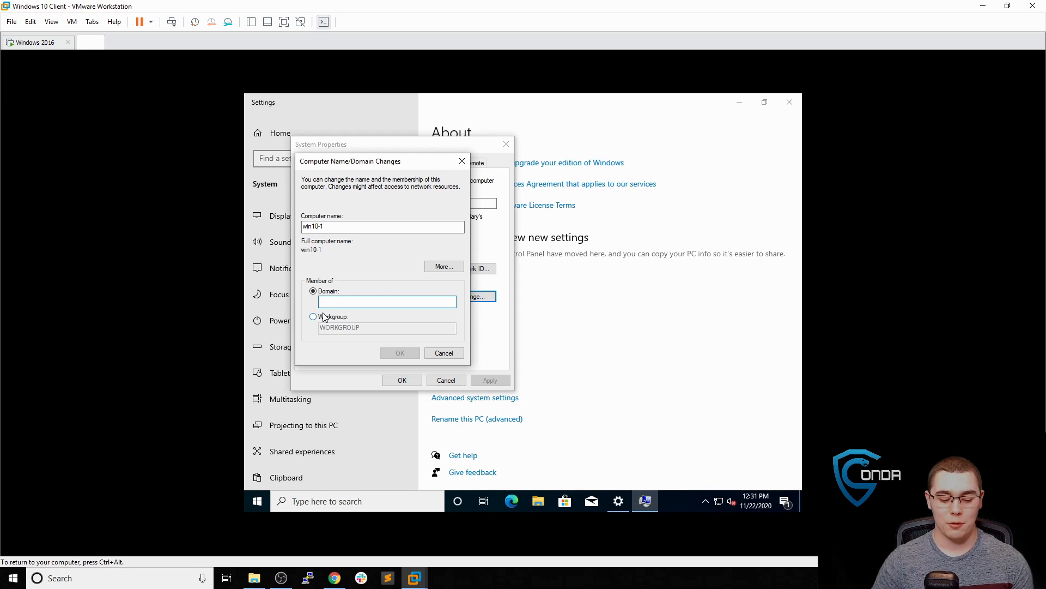
{"action": "type", "text": "conda.local"}
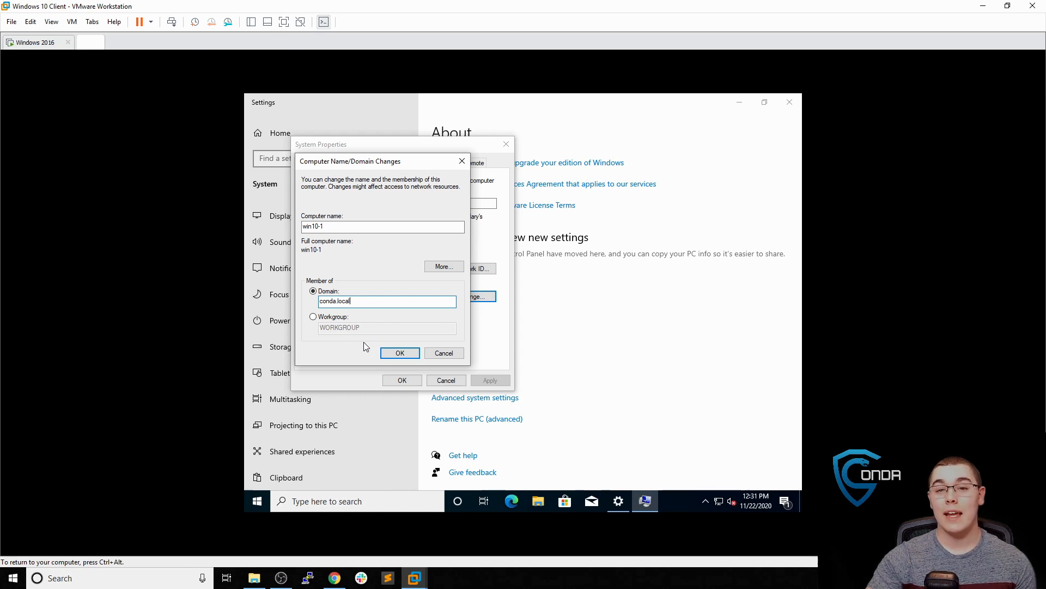
Join conda.local with the domain Administrator credentials and acknowledge the welcome and restart notices
{"action": "left_click", "coordinate": [401, 353]}
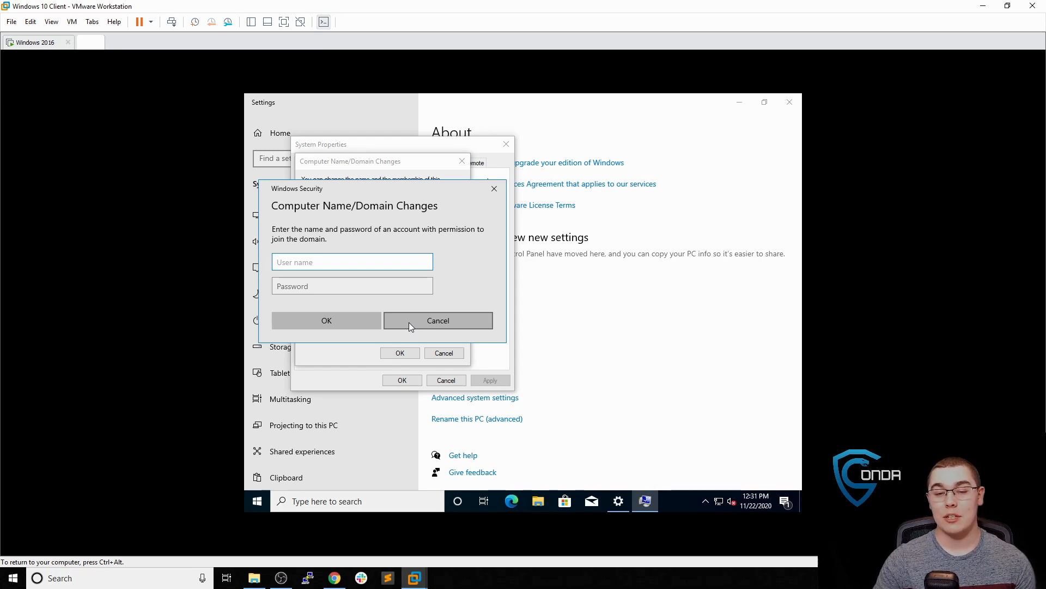
{"action": "type", "text": "Adm"}
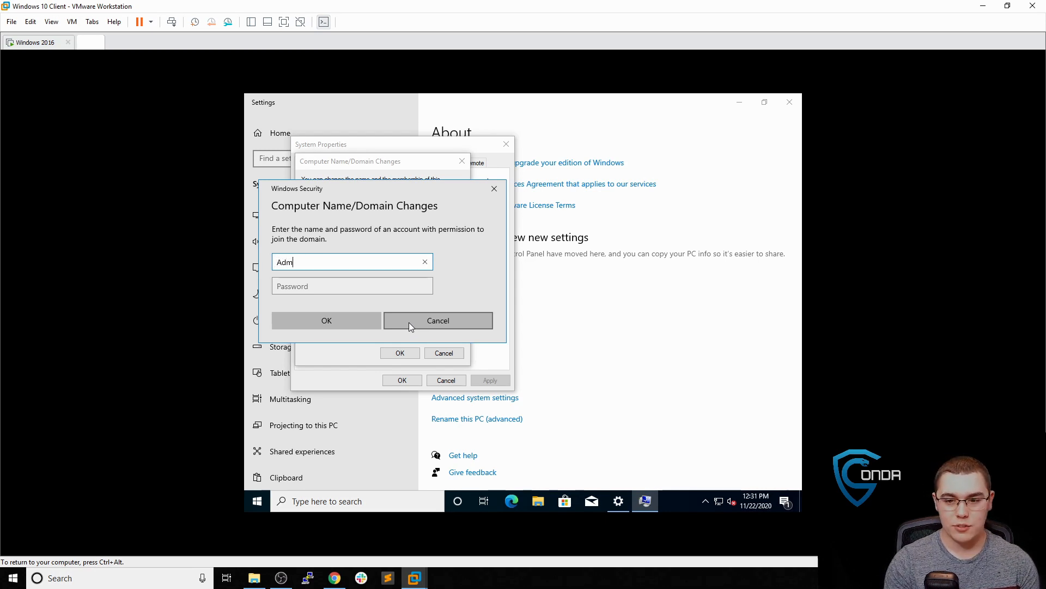
{"action": "type", "text": "inistrator"}
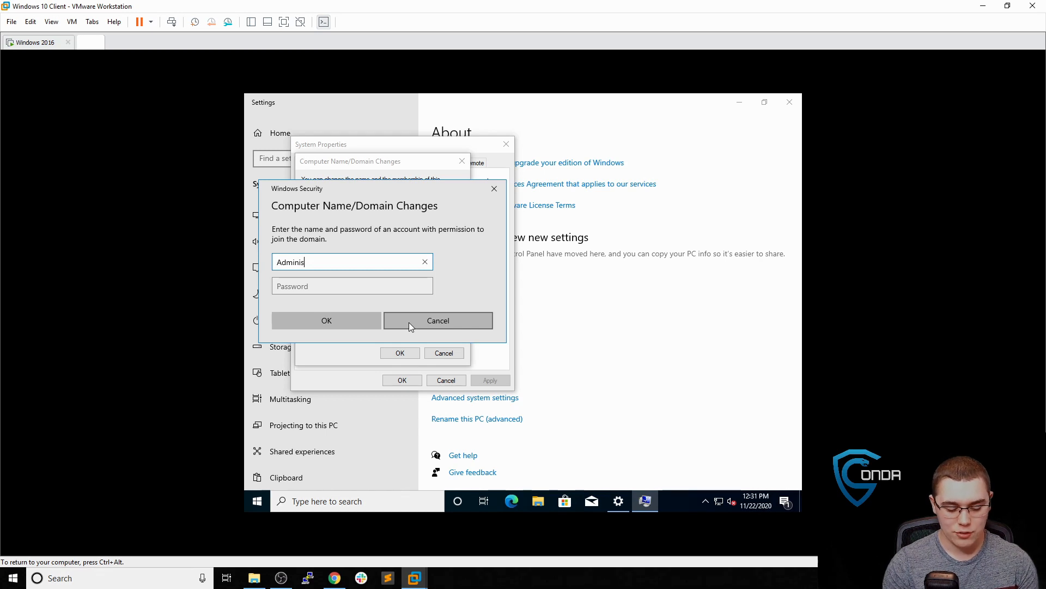
{"action": "key", "text": "Tab"}
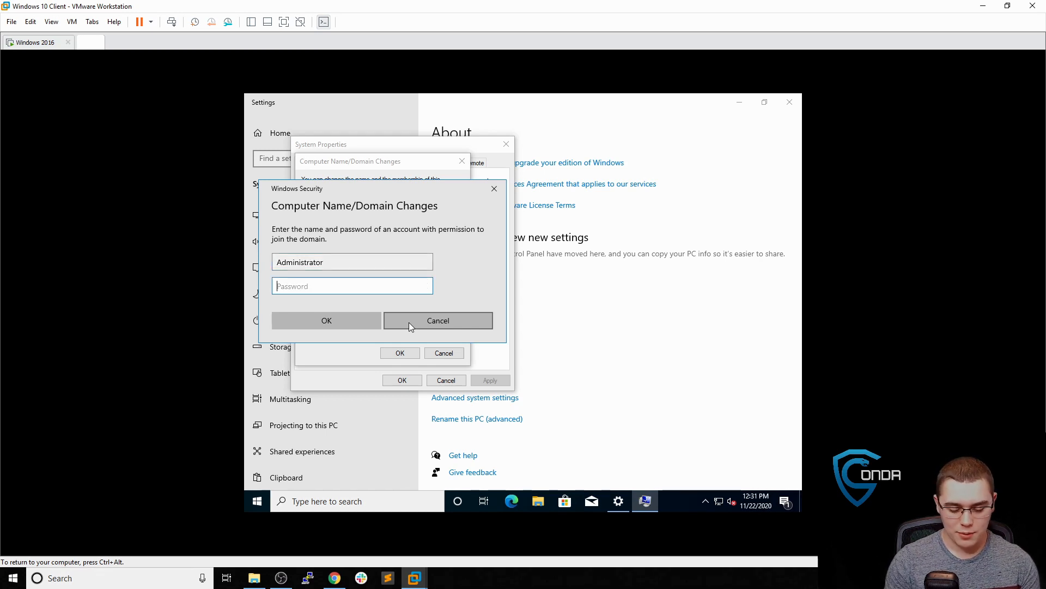
{"action": "type", "text": "••••••"}
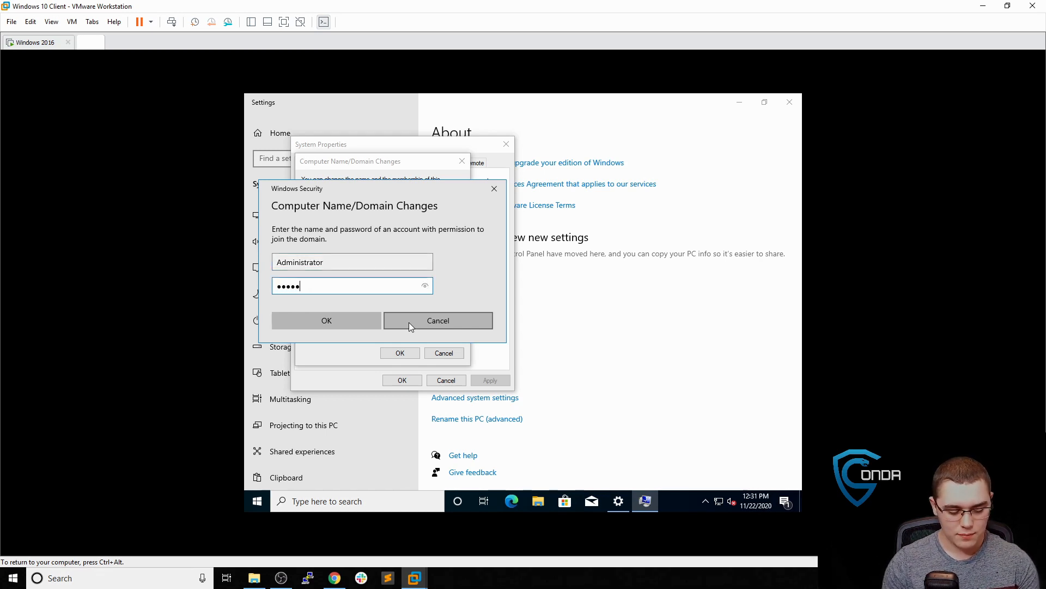
{"action": "type", "text": "•••"}
{"action": "key", "text": "Return"}
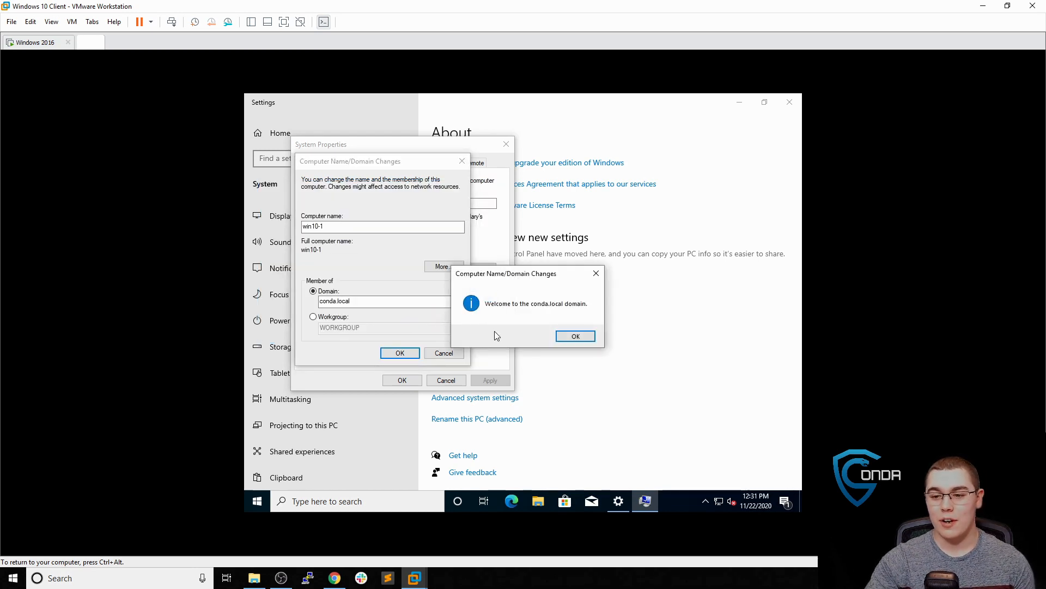
{"action": "left_click", "coordinate": [574, 335]}
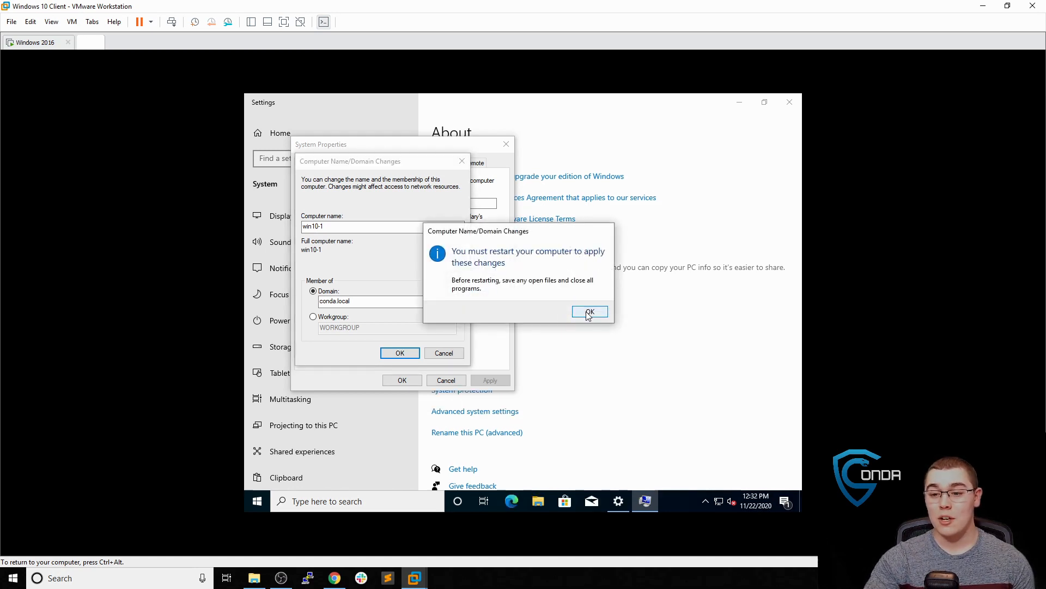
{"action": "left_click", "coordinate": [589, 312]}
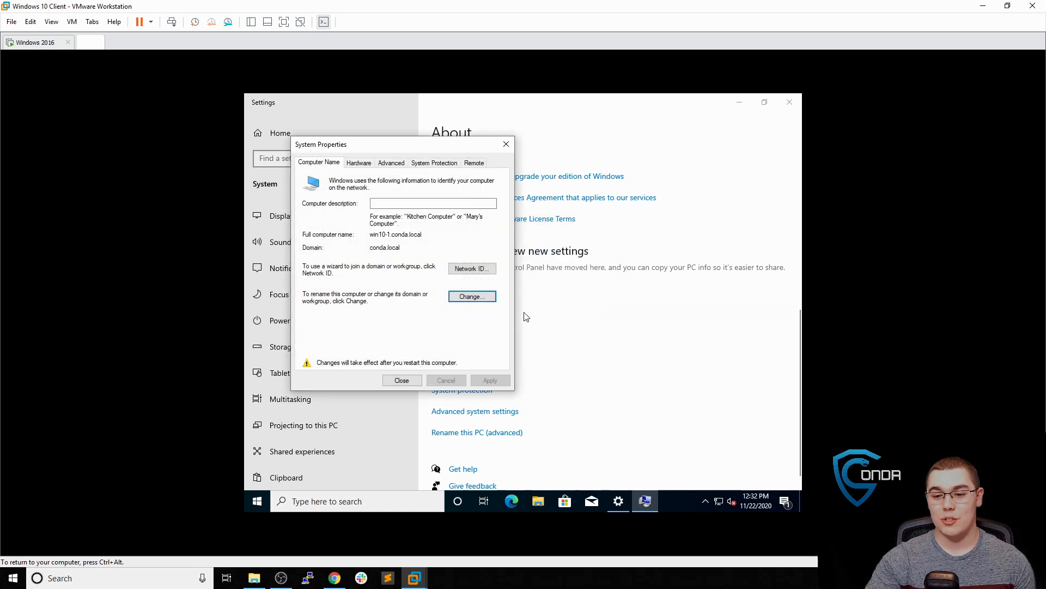
Restart the win10-1 VM now and bring up its Windows sign-in screen
{"action": "left_click", "coordinate": [412, 384]}
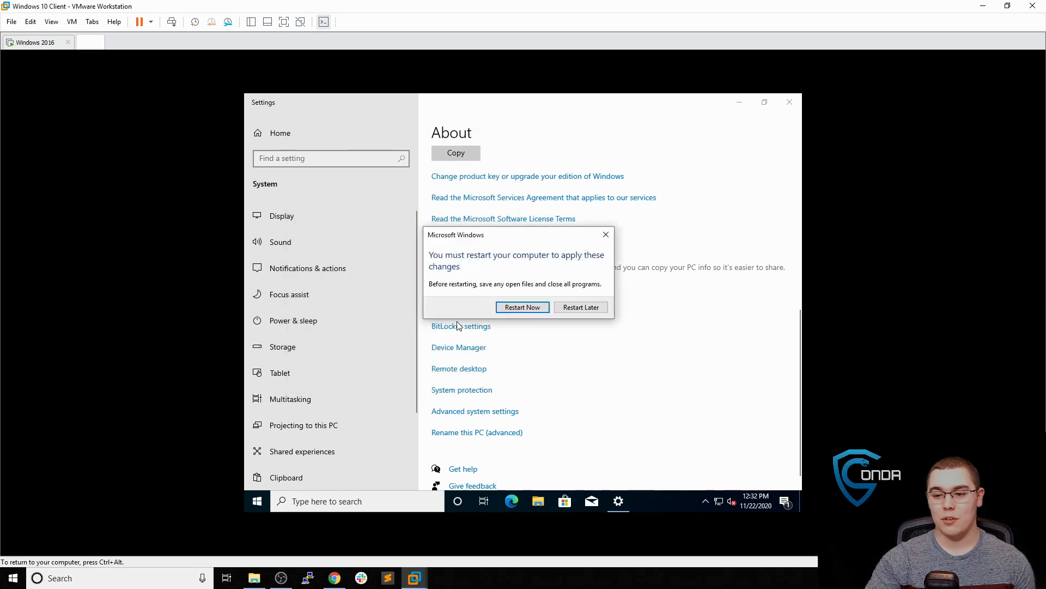
{"action": "left_click", "coordinate": [504, 308]}
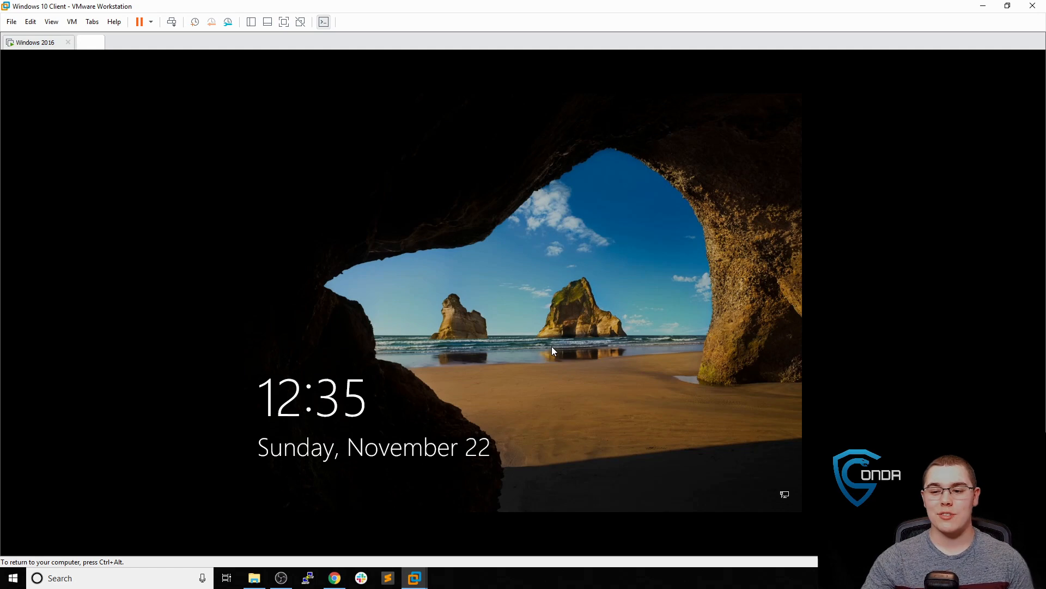
{"action": "left_click", "coordinate": [551, 345]}
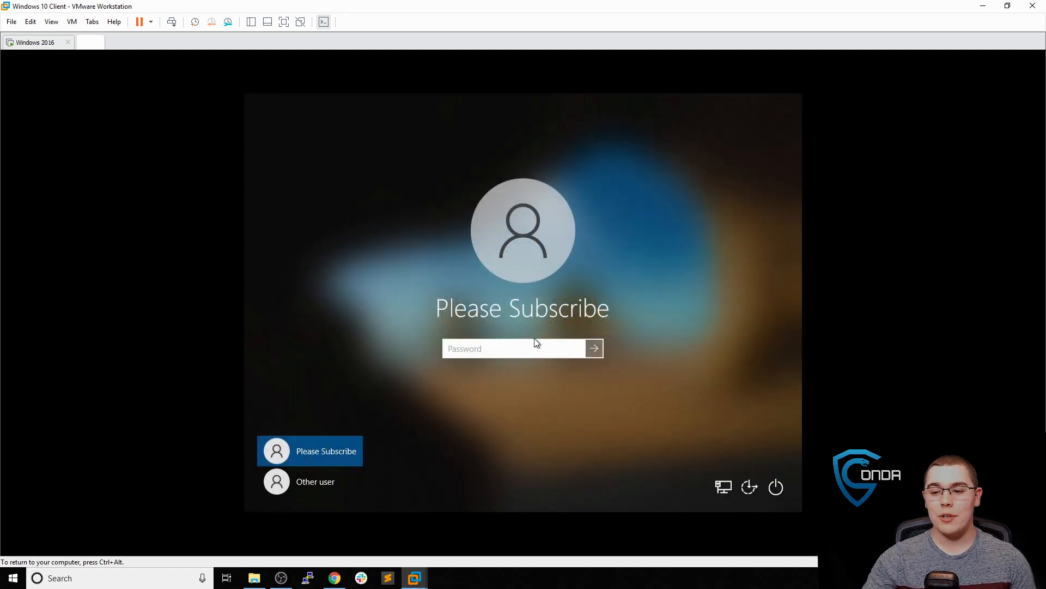